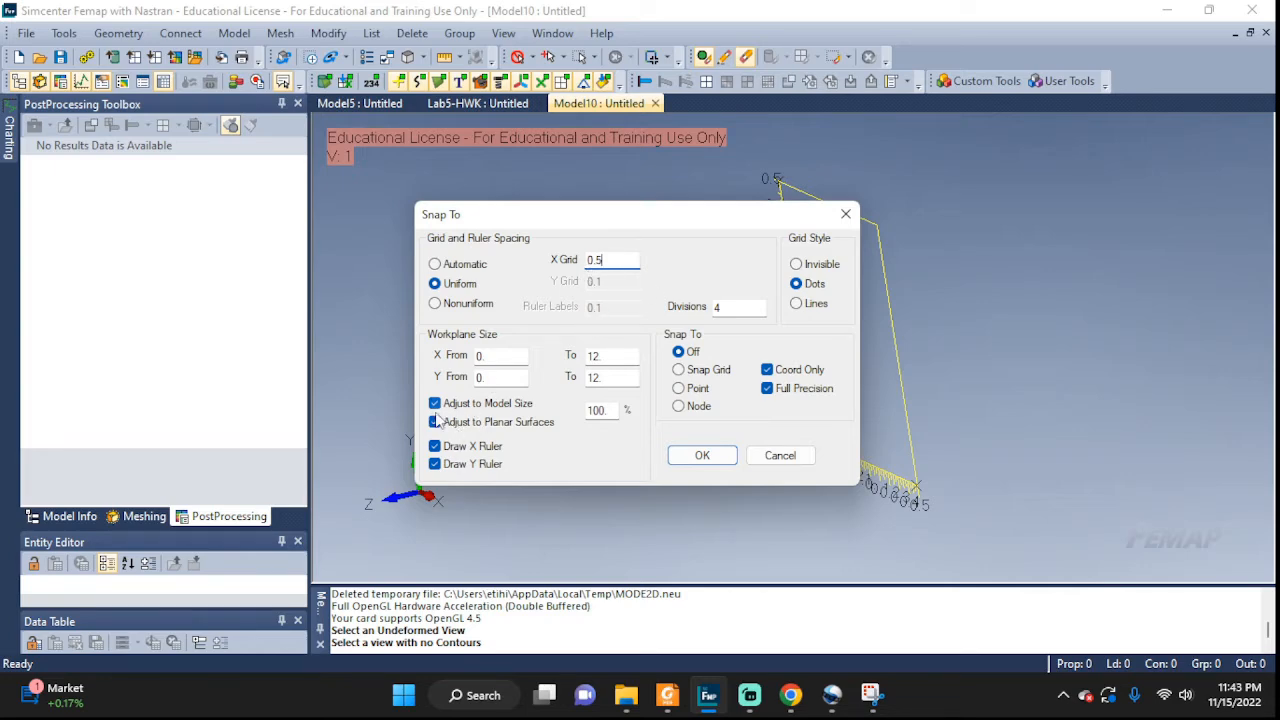
# Turn on Snap Grid and set the grid style to Lines in the workplane snap settings.
pyautogui.click(697, 372)
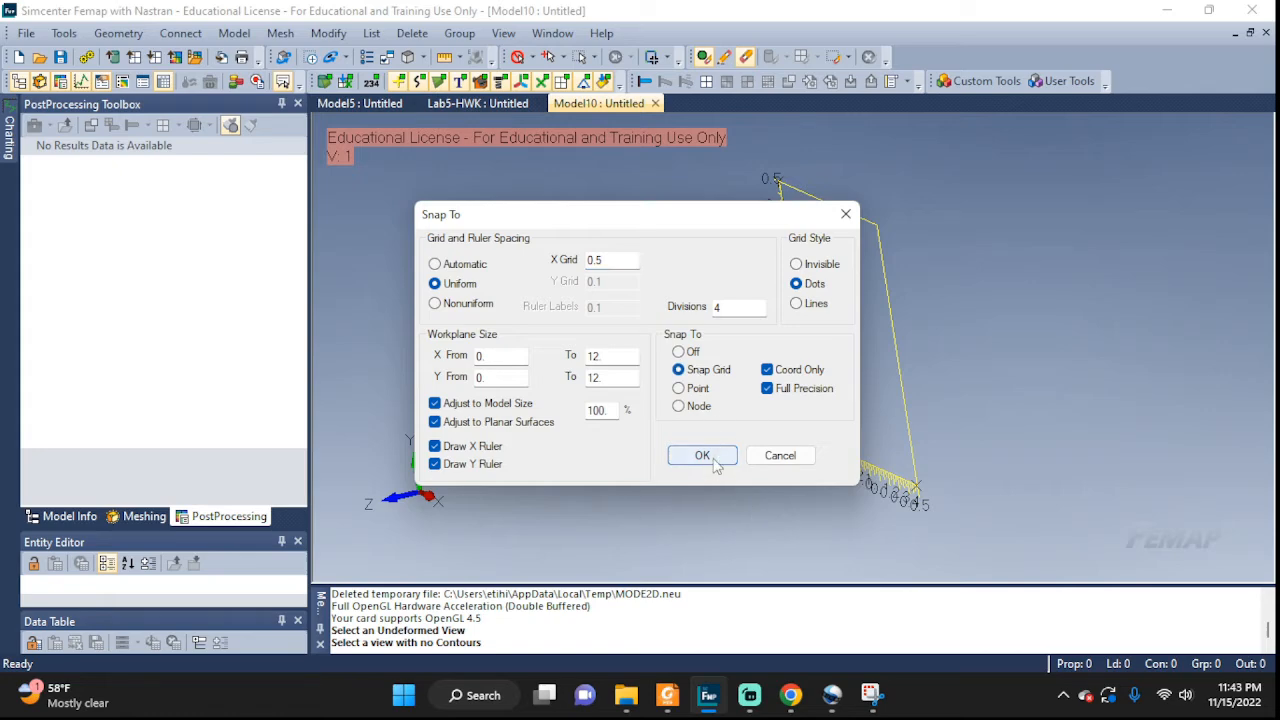
pyautogui.click(797, 304)
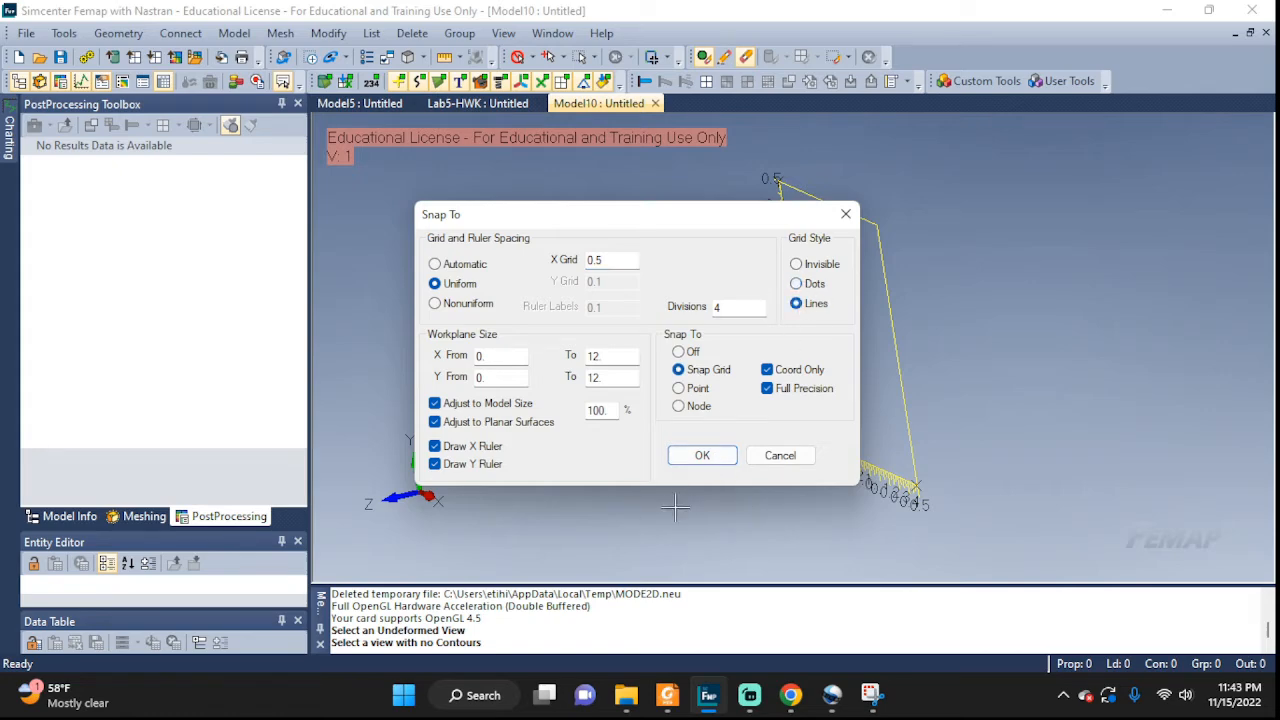
pyautogui.click(692, 456)
pyautogui.moveTo(878, 369); pyautogui.dragTo(949, 366, button='middle')
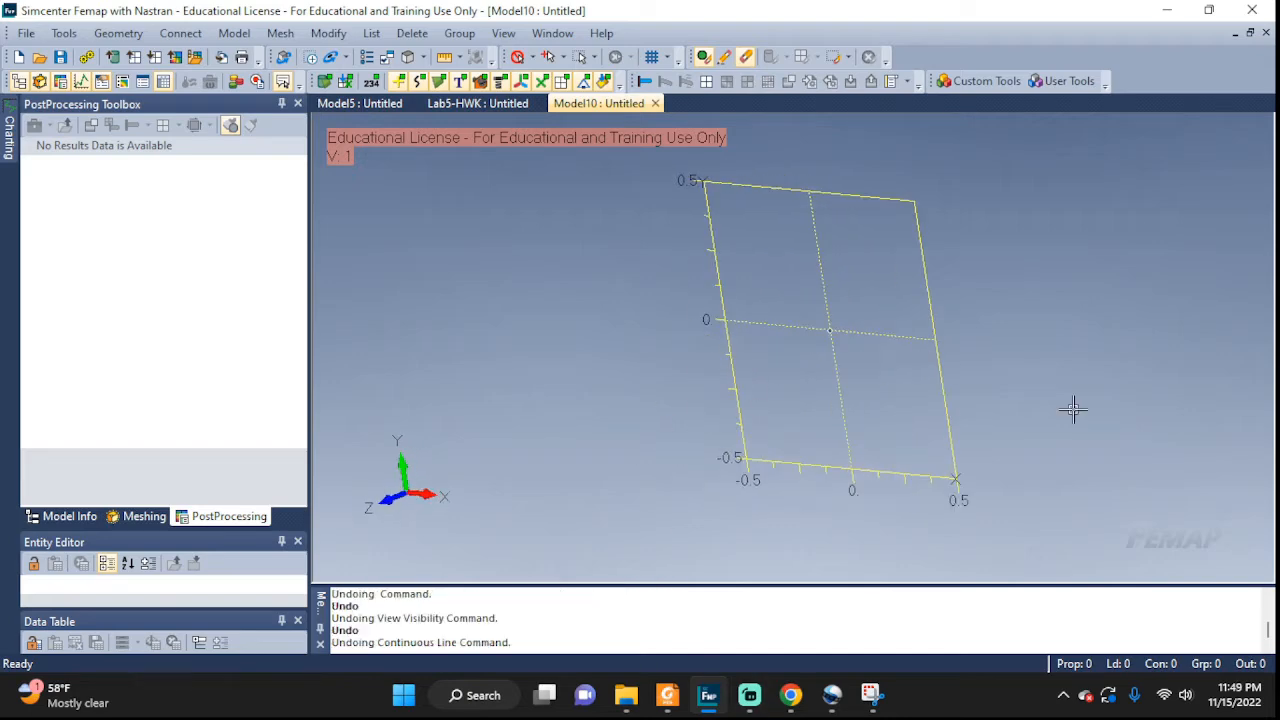
# Consult the truss diagram in Snipping Tool and draw the first continuous line segment in Femap from (0, 0) to (2, 0).
pyautogui.click(871, 694)
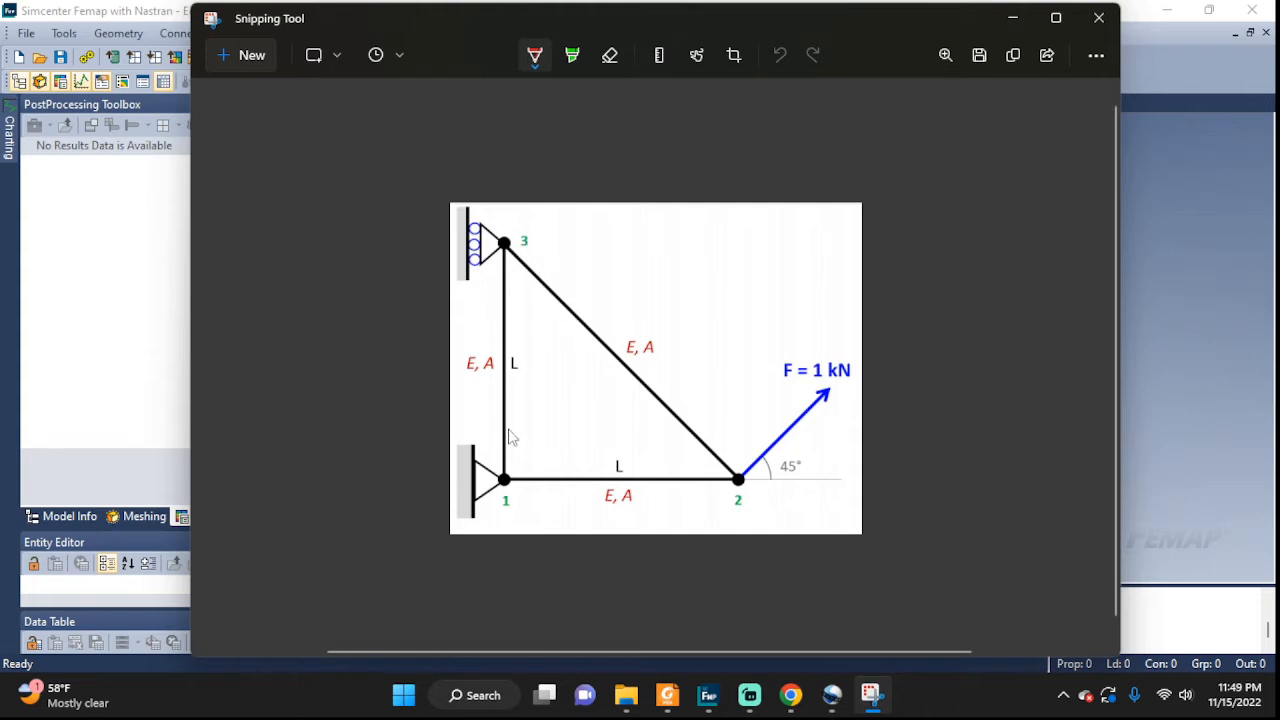
pyautogui.click(1191, 336)
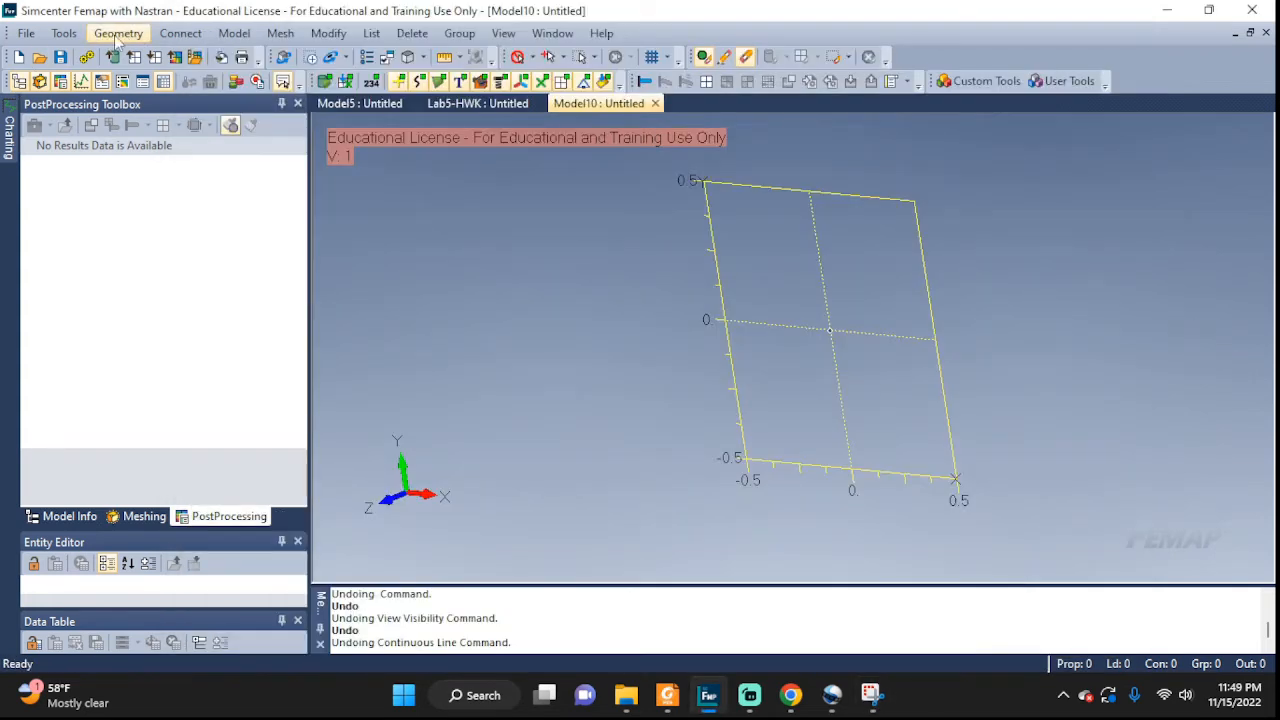
pyautogui.click(117, 34)
pyautogui.moveTo(165, 78)
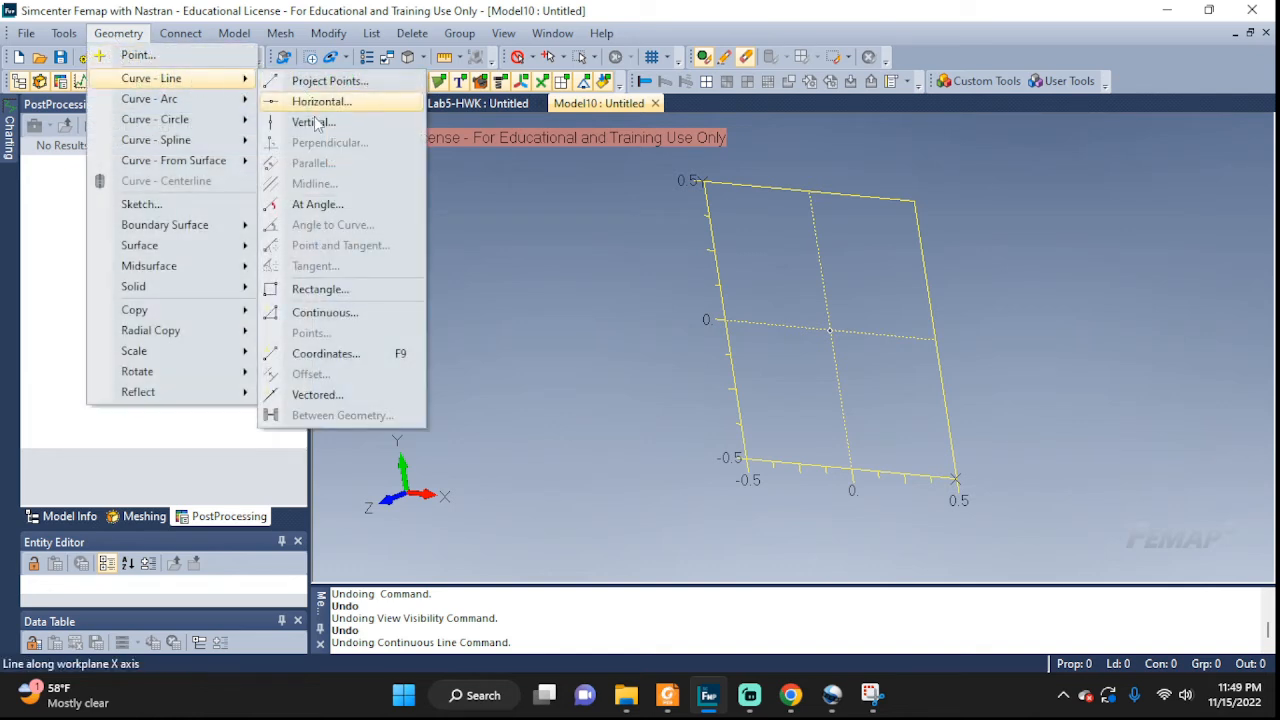
pyautogui.click(307, 315)
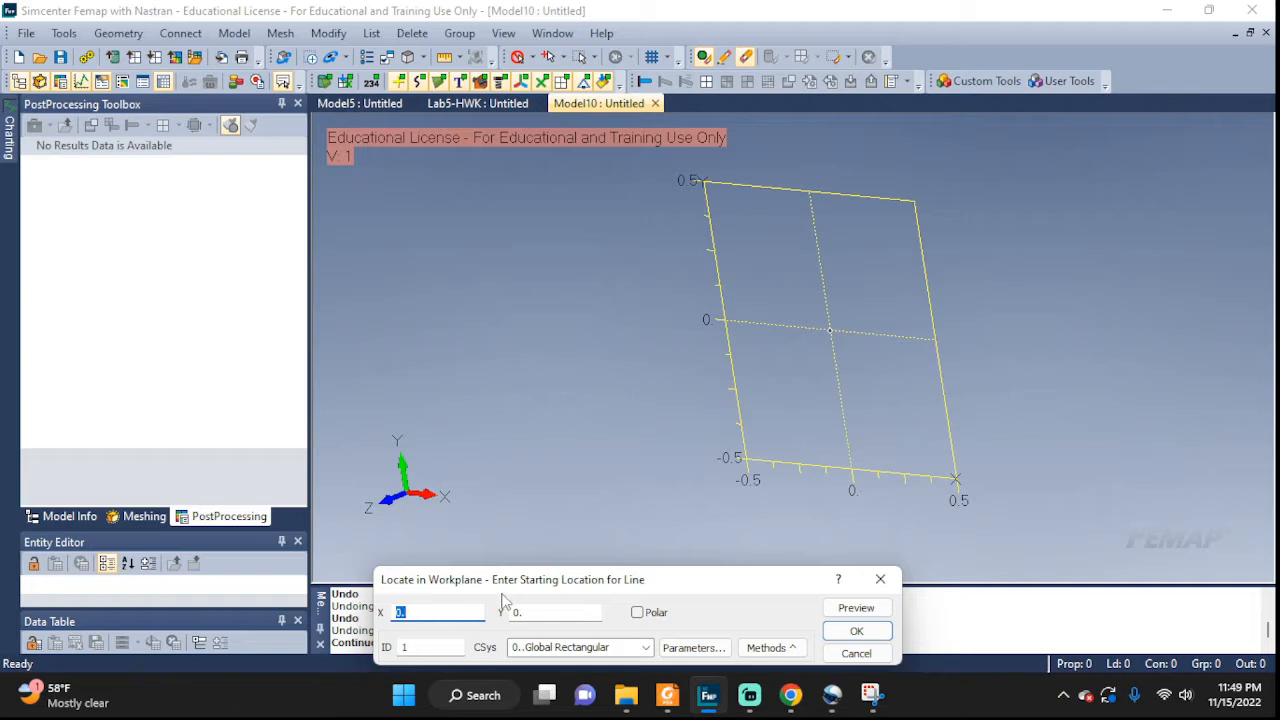
pyautogui.moveTo(503, 582); pyautogui.dragTo(513, 567)
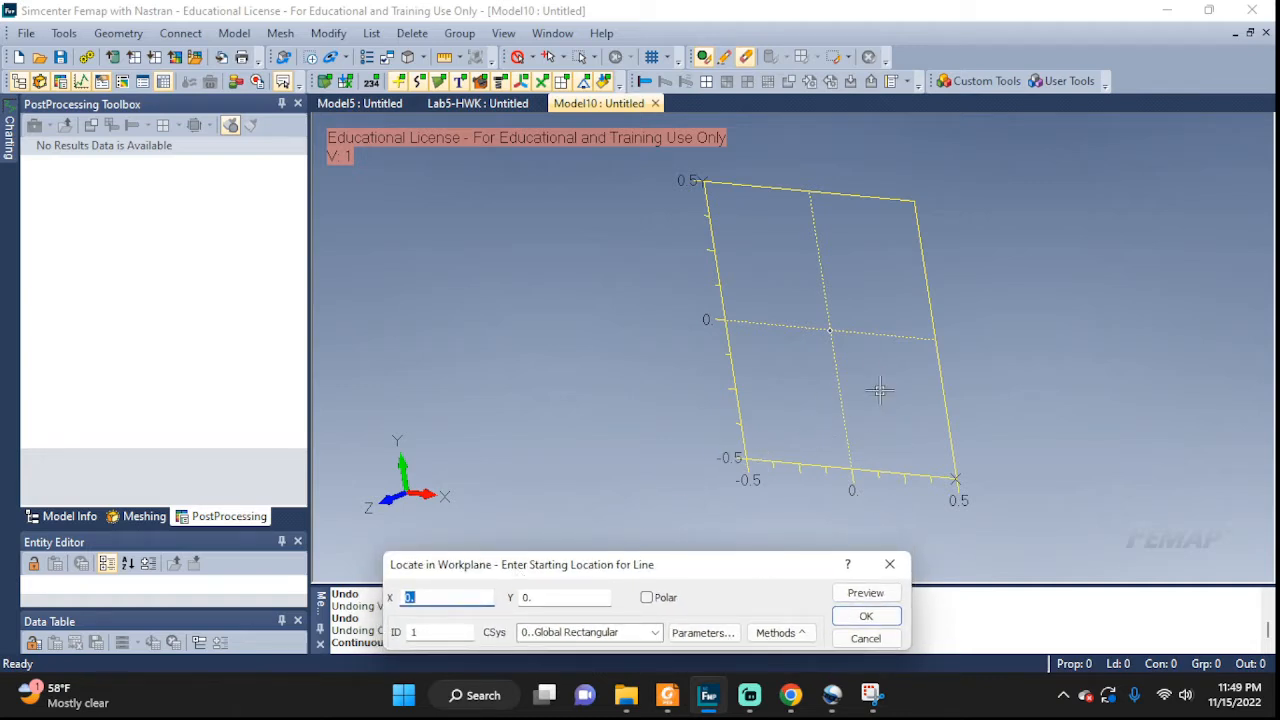
pyautogui.click(865, 615)
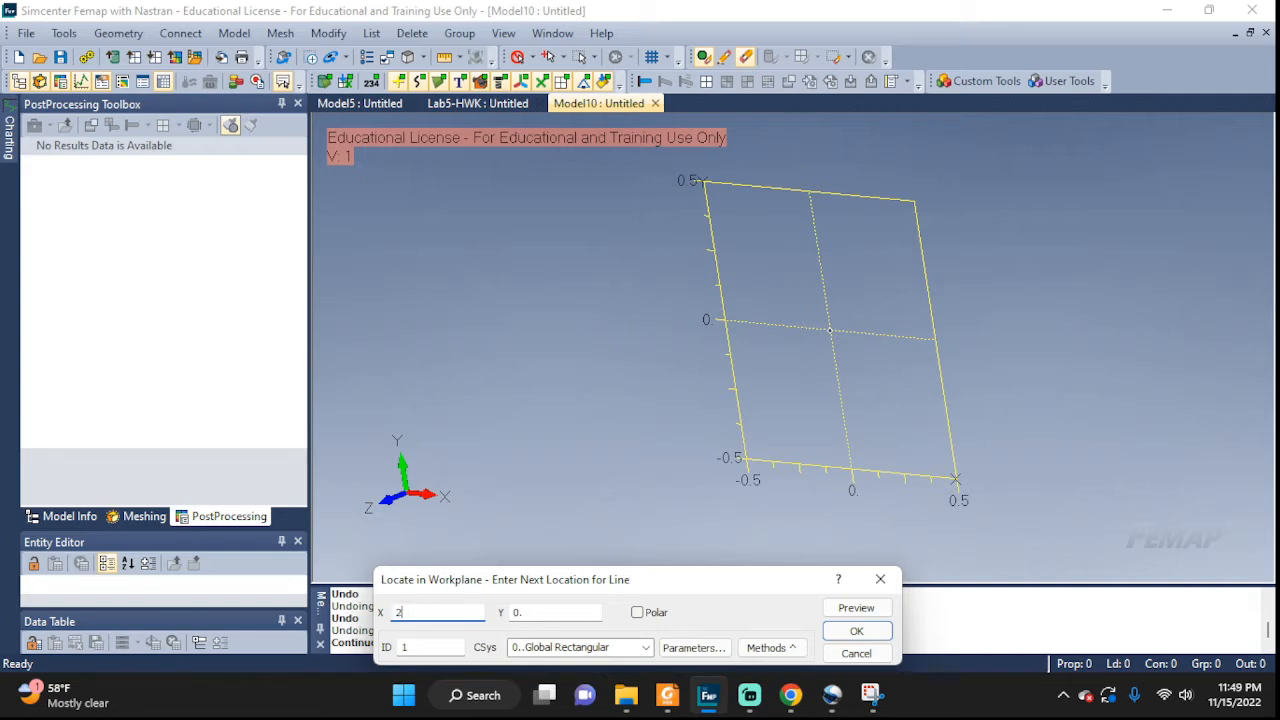
pyautogui.write('2')
pyautogui.click(856, 631)
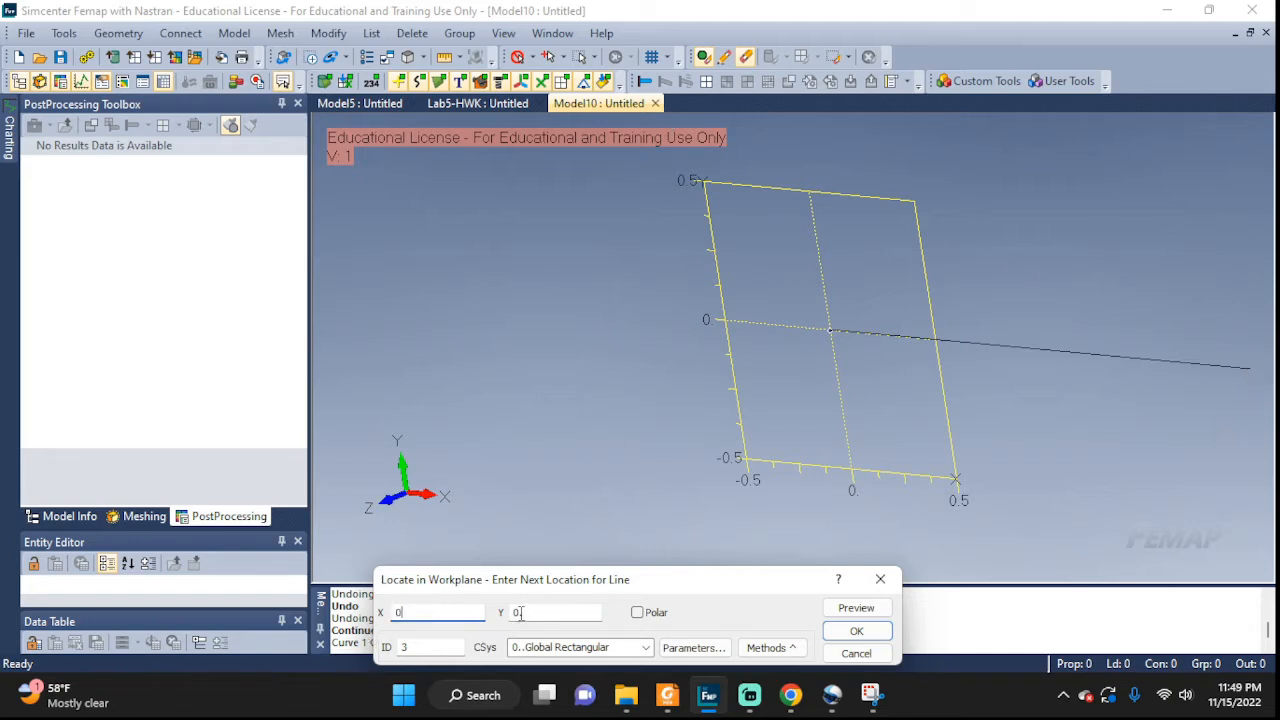
# Continue the line to X 0, Y 2 and close it back to the starting point to complete the triangle.
pyautogui.press('Tab')
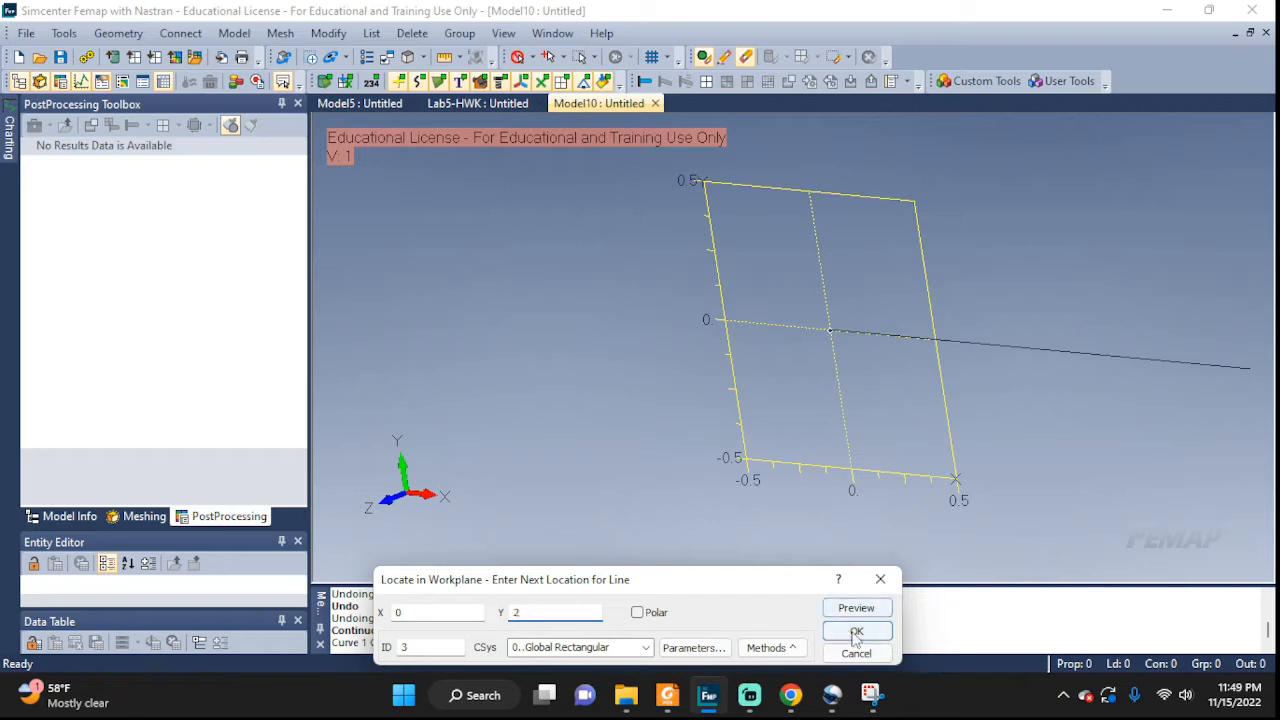
pyautogui.click(855, 632)
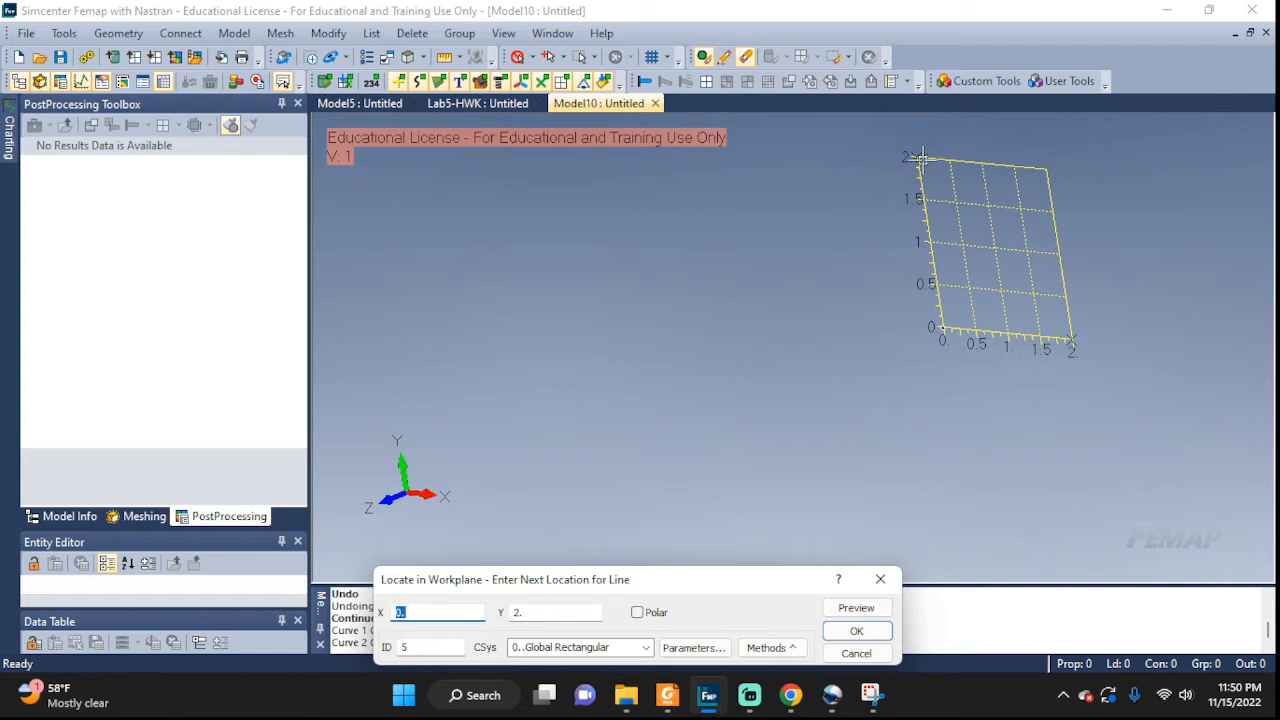
pyautogui.click(848, 656)
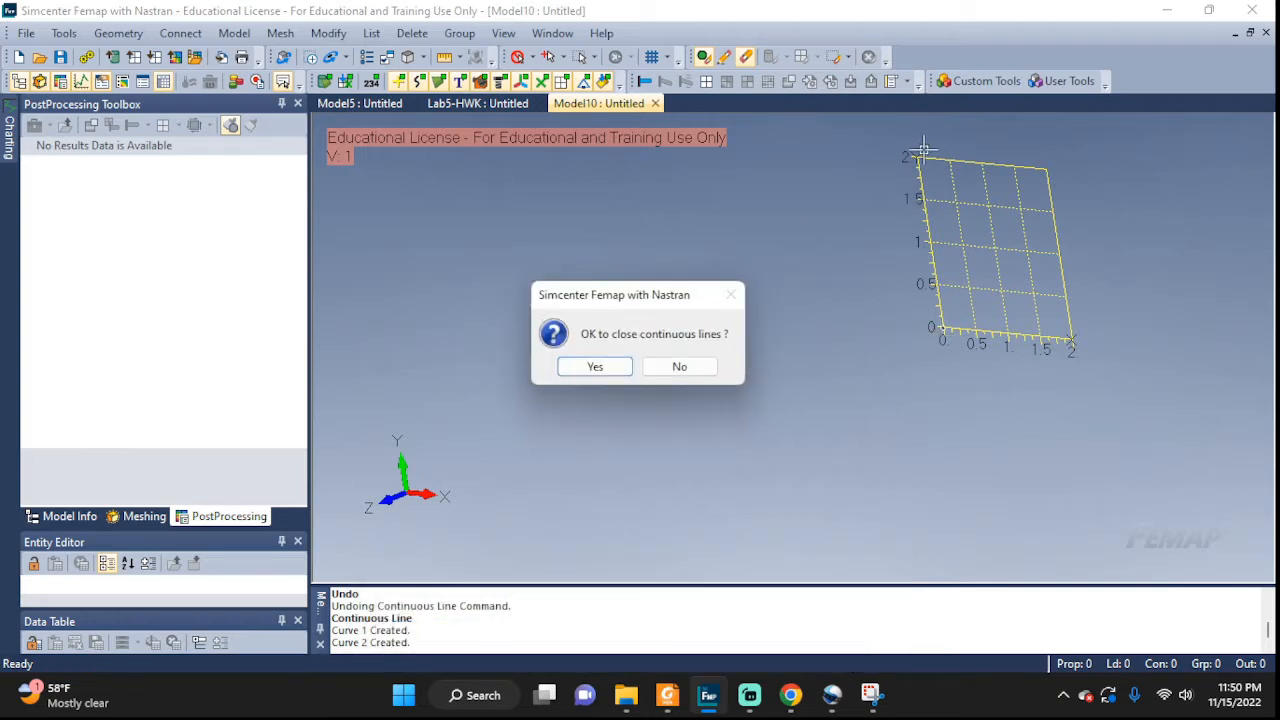
pyautogui.click(611, 367)
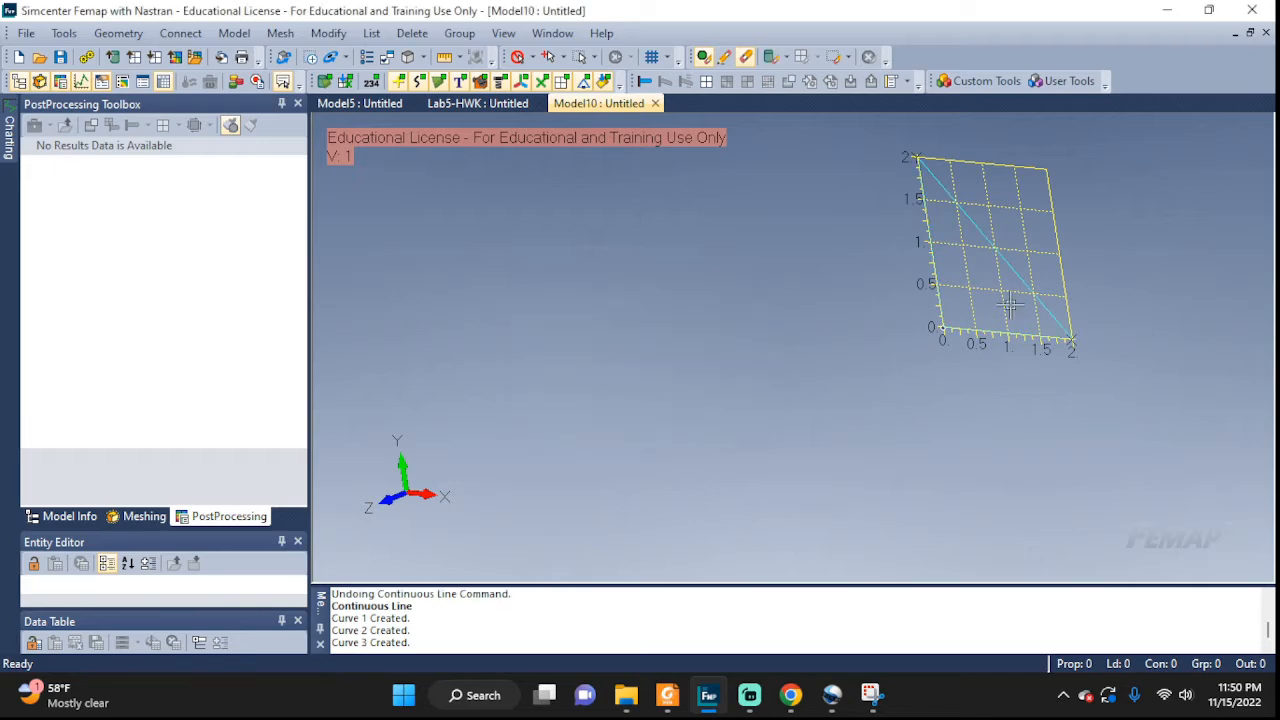
# Turn off all entity labels and show only the curve and point labels.
pyautogui.moveTo(976, 240); pyautogui.dragTo(1130, 157, button='middle')
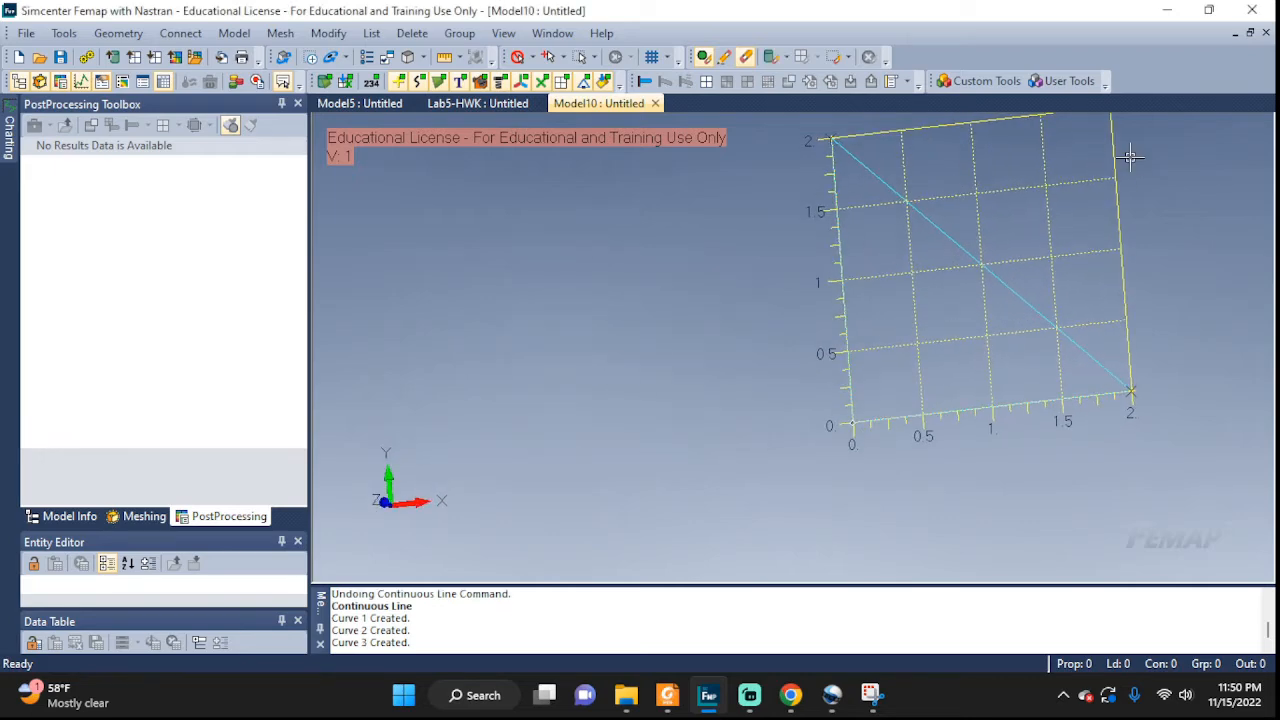
pyautogui.moveTo(1069, 203); pyautogui.dragTo(799, 371, button='middle')
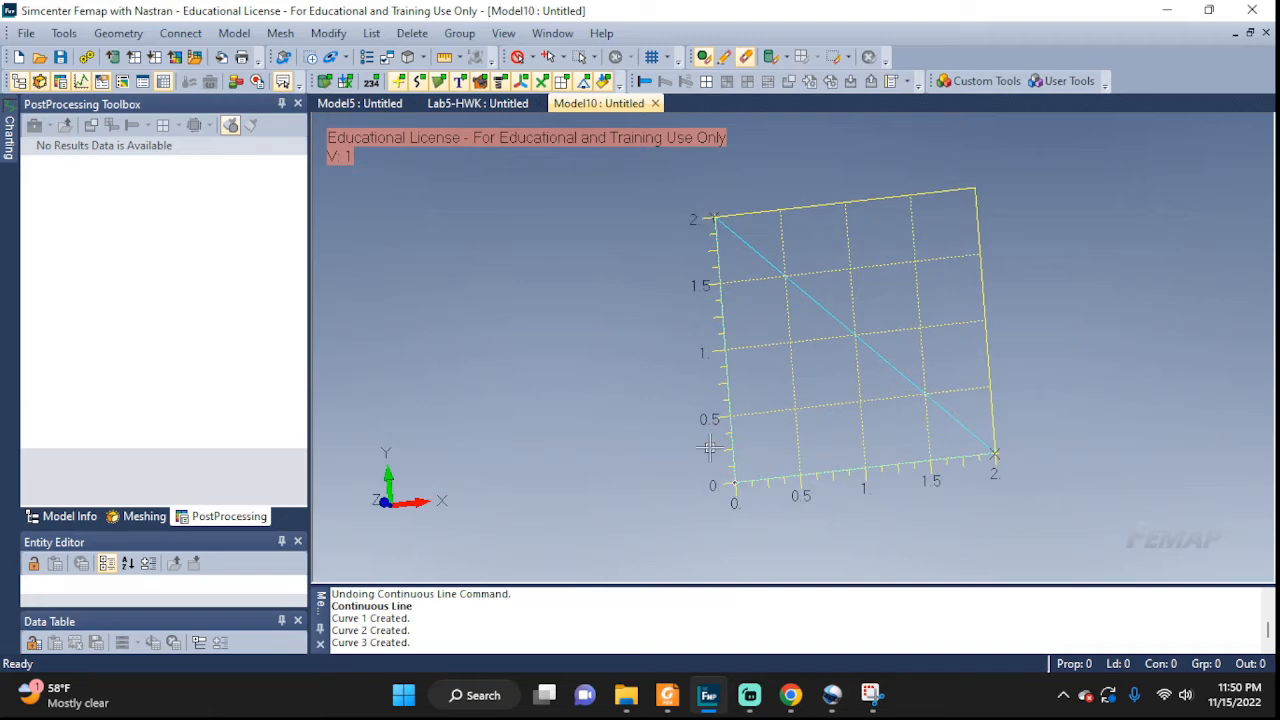
pyautogui.moveTo(991, 453); pyautogui.dragTo(1097, 414, button='middle')
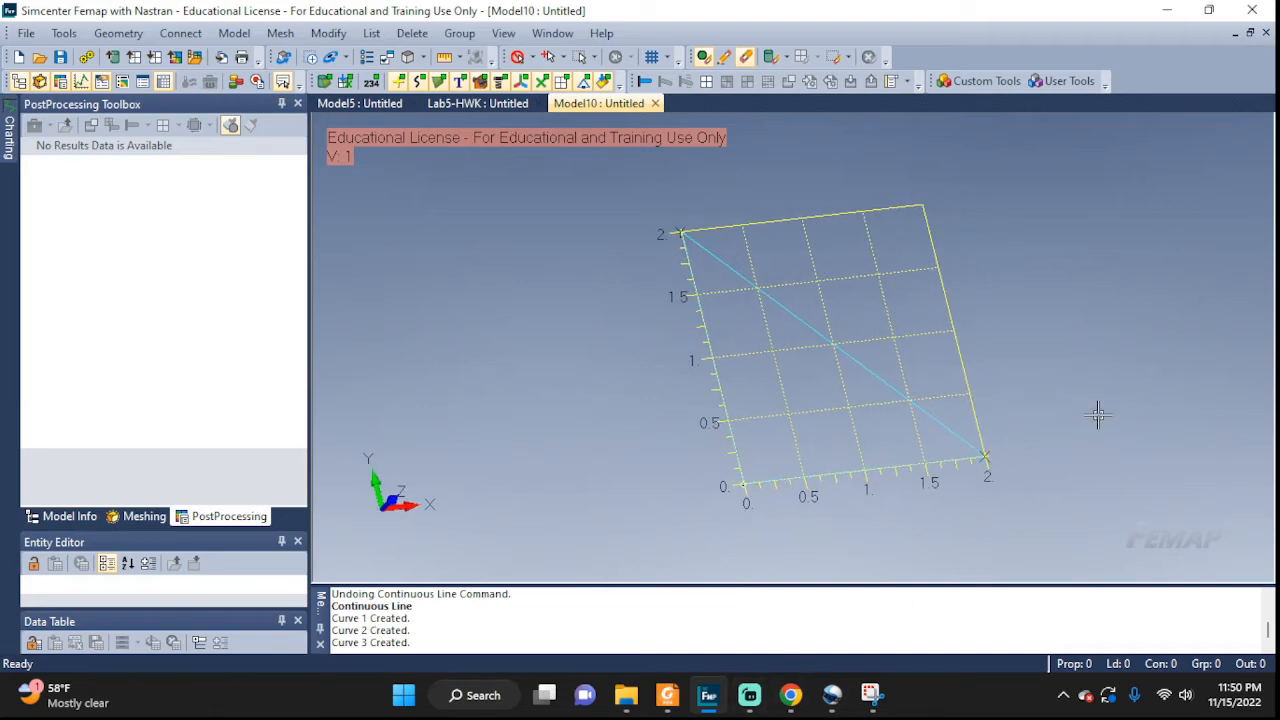
pyautogui.hotkey('ctrl', 'q')
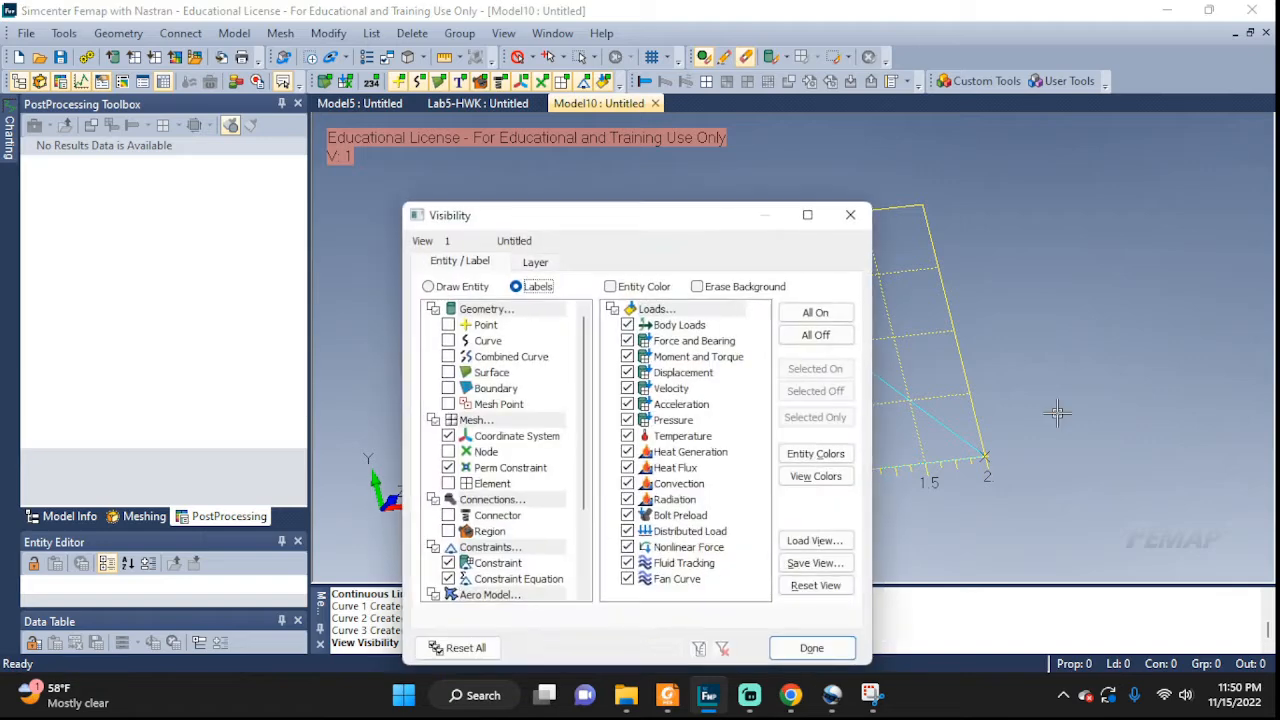
pyautogui.click(815, 334)
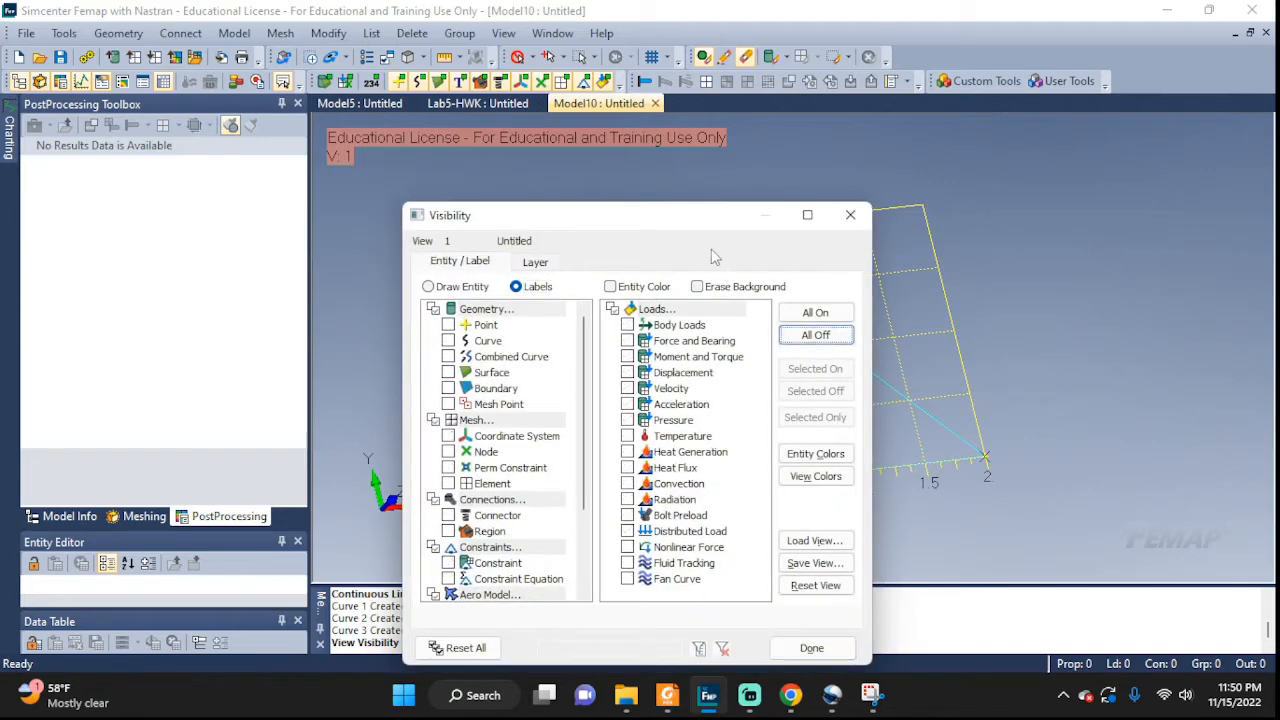
pyautogui.moveTo(704, 229); pyautogui.dragTo(364, 168)
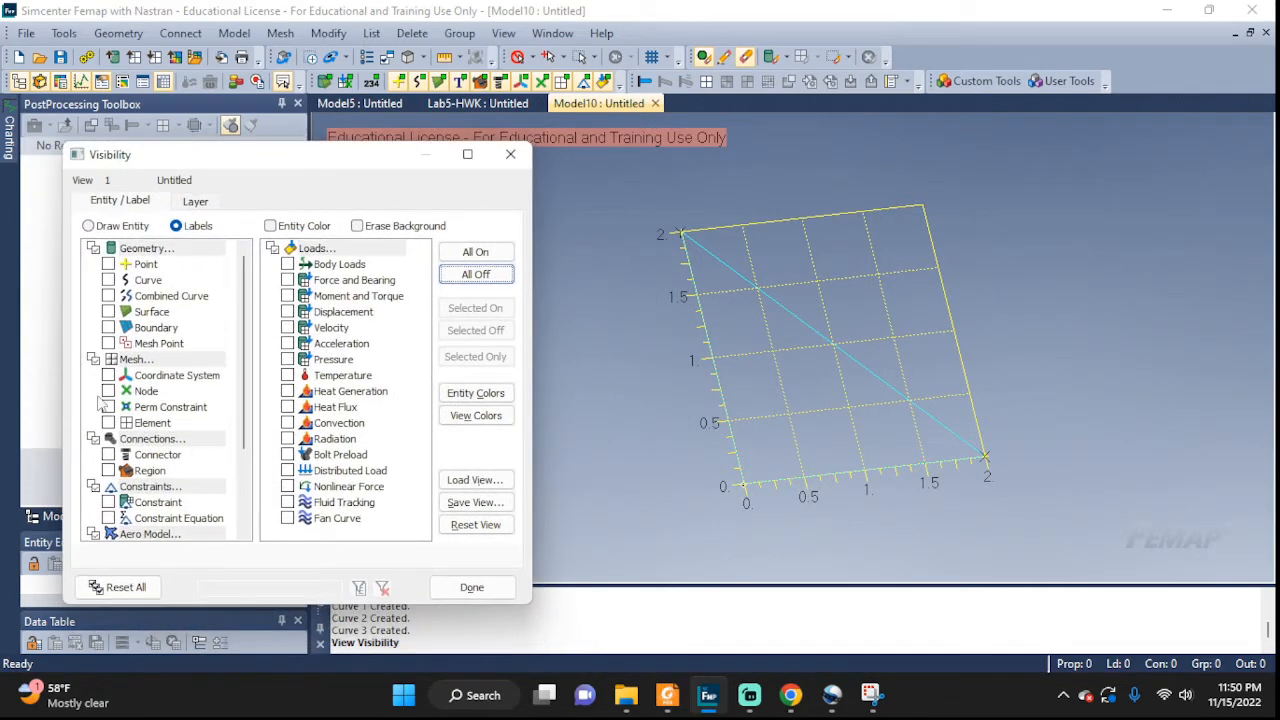
pyautogui.click(108, 280)
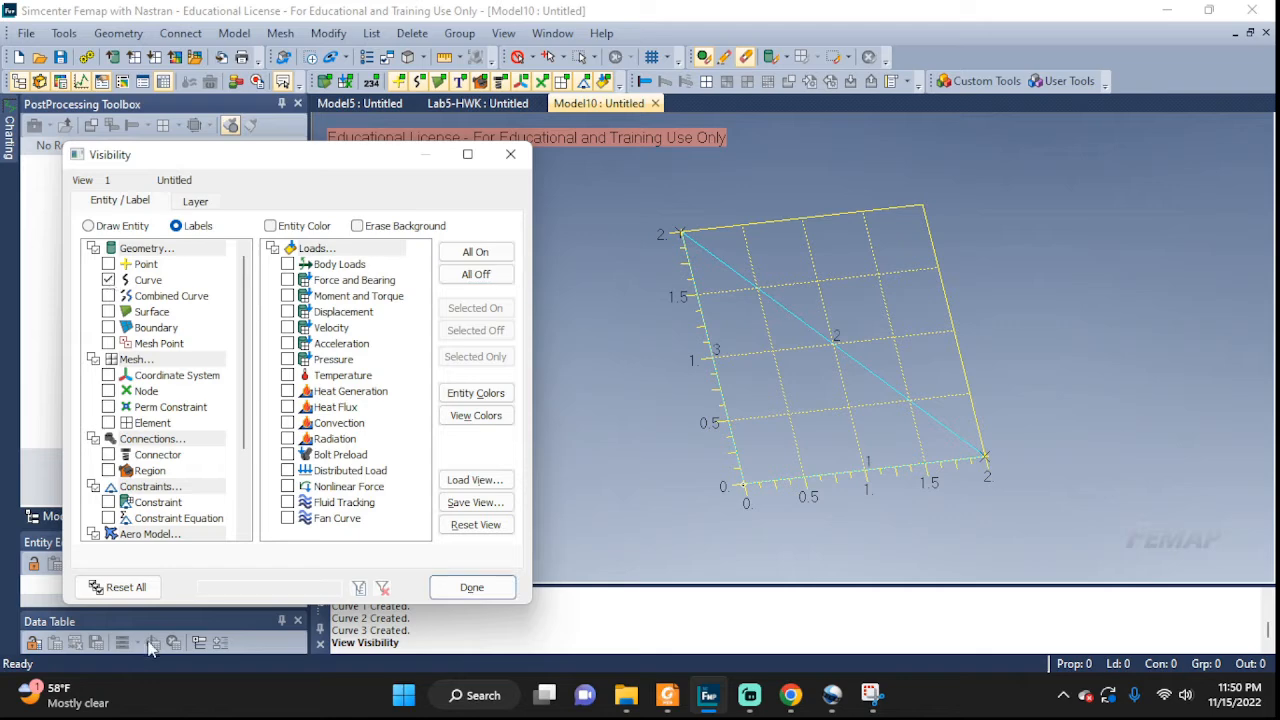
pyautogui.click(108, 264)
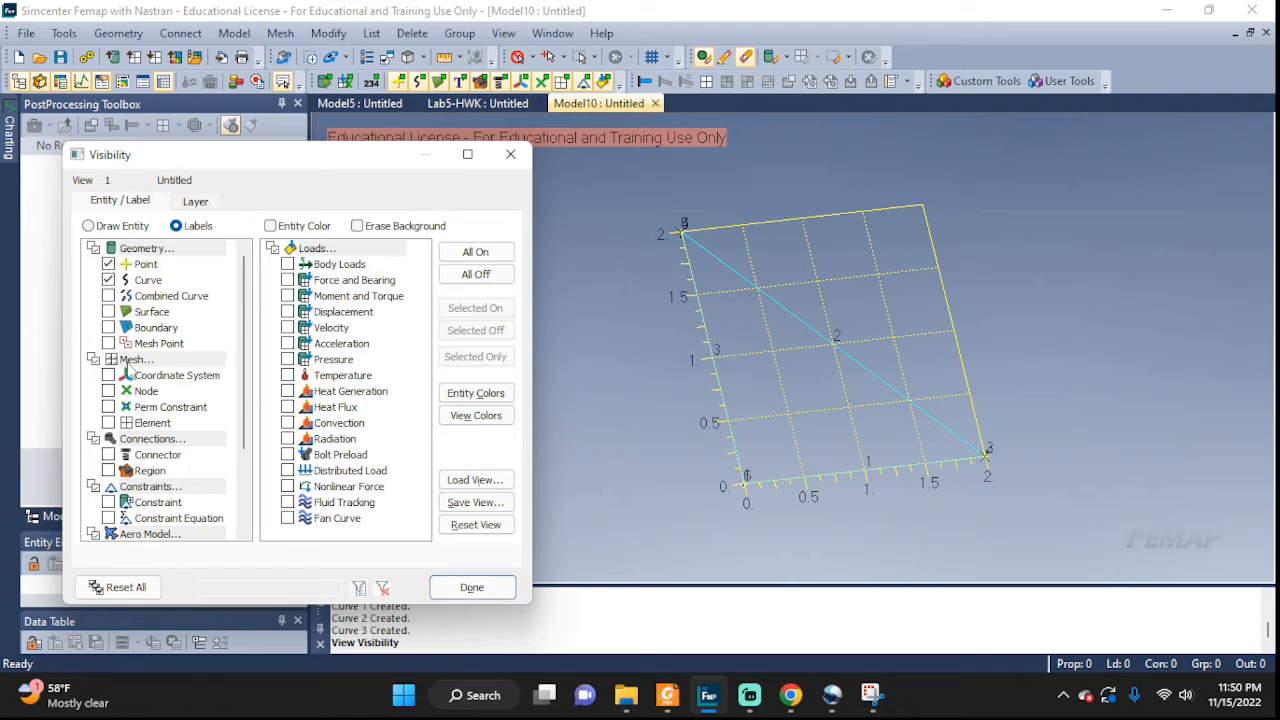
pyautogui.click(470, 588)
# Turn off drawing of the workplane and set its grid style to Invisible.
pyautogui.moveTo(1116, 444); pyautogui.dragTo(1147, 420, button='middle')
pyautogui.rightClick(912, 396)
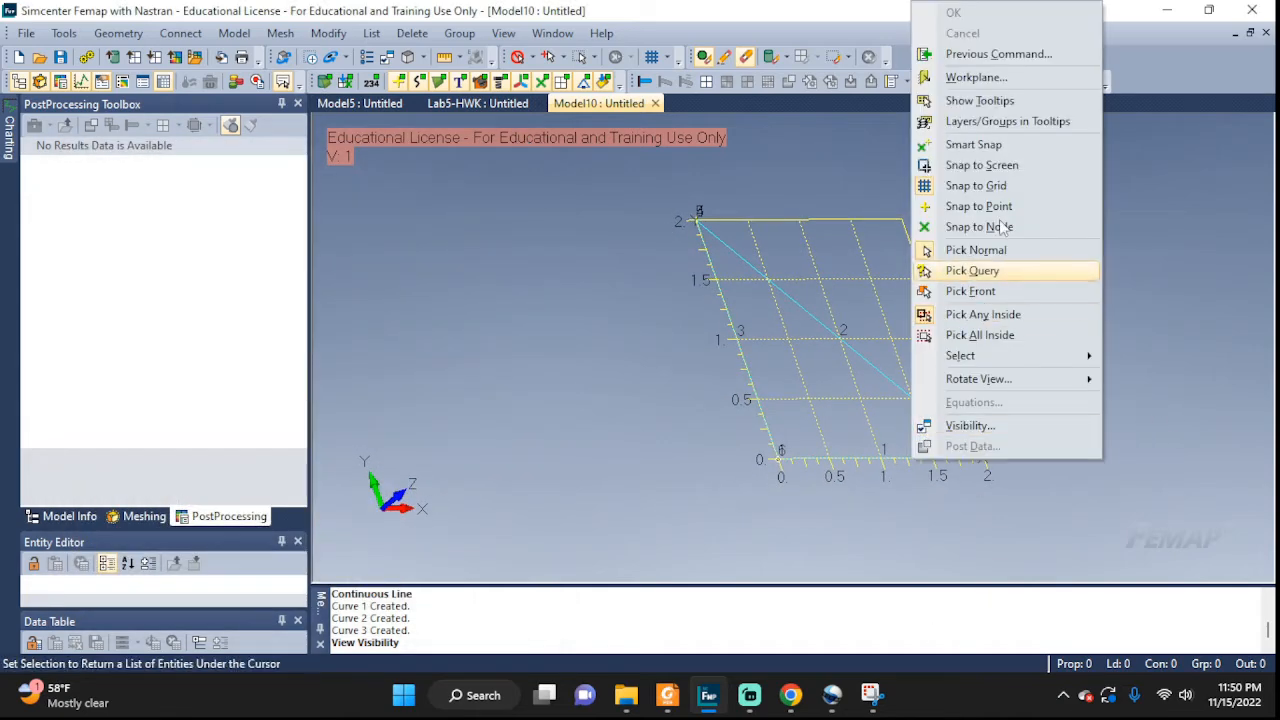
pyautogui.click(976, 77)
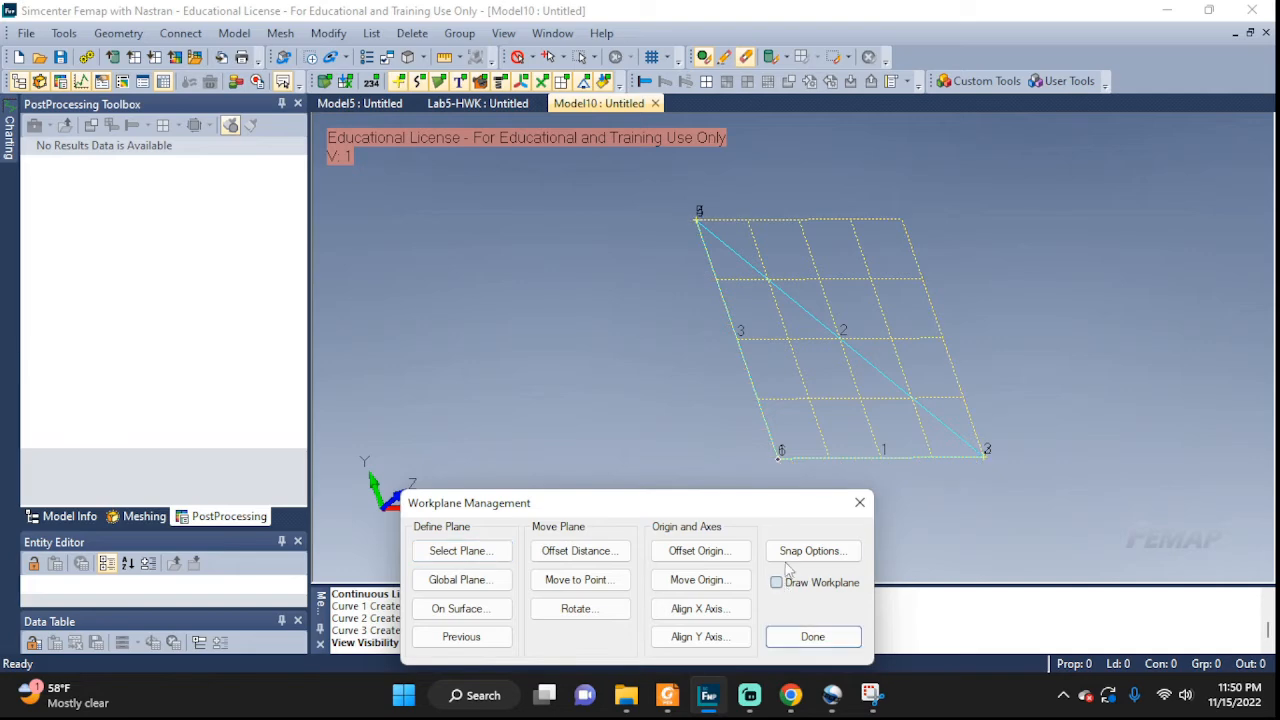
pyautogui.click(795, 551)
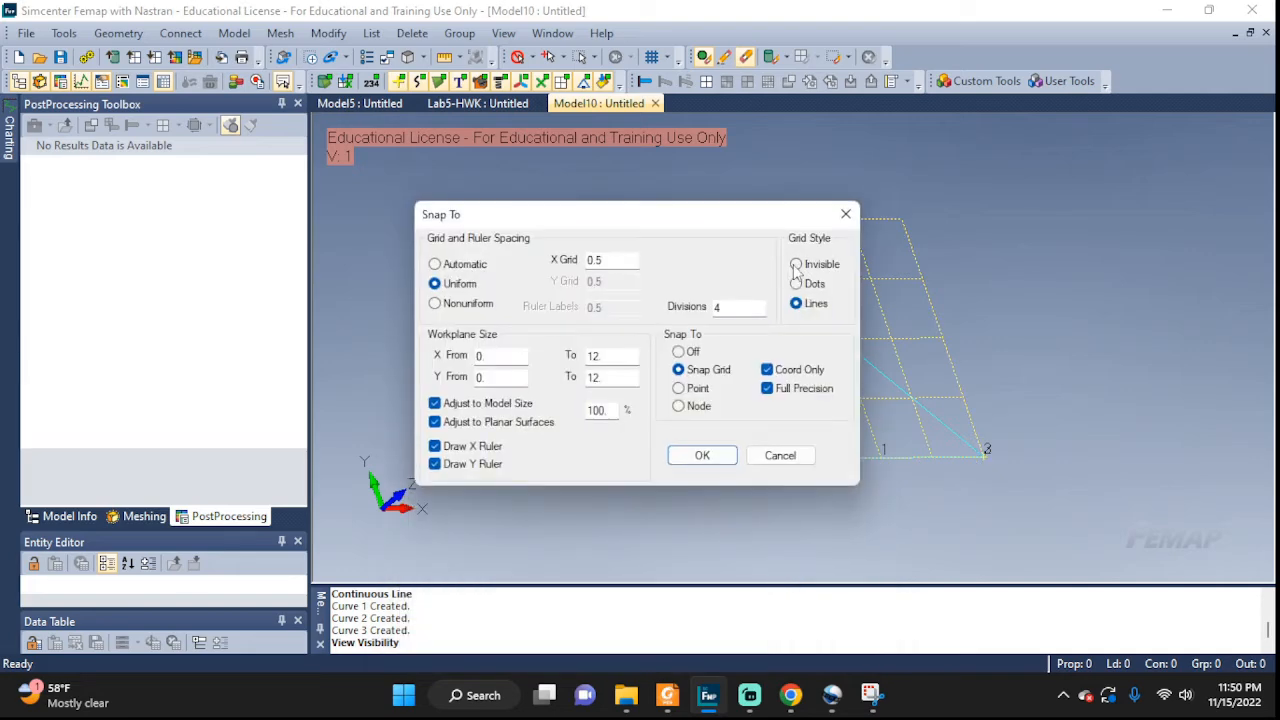
pyautogui.click(796, 265)
pyautogui.click(699, 460)
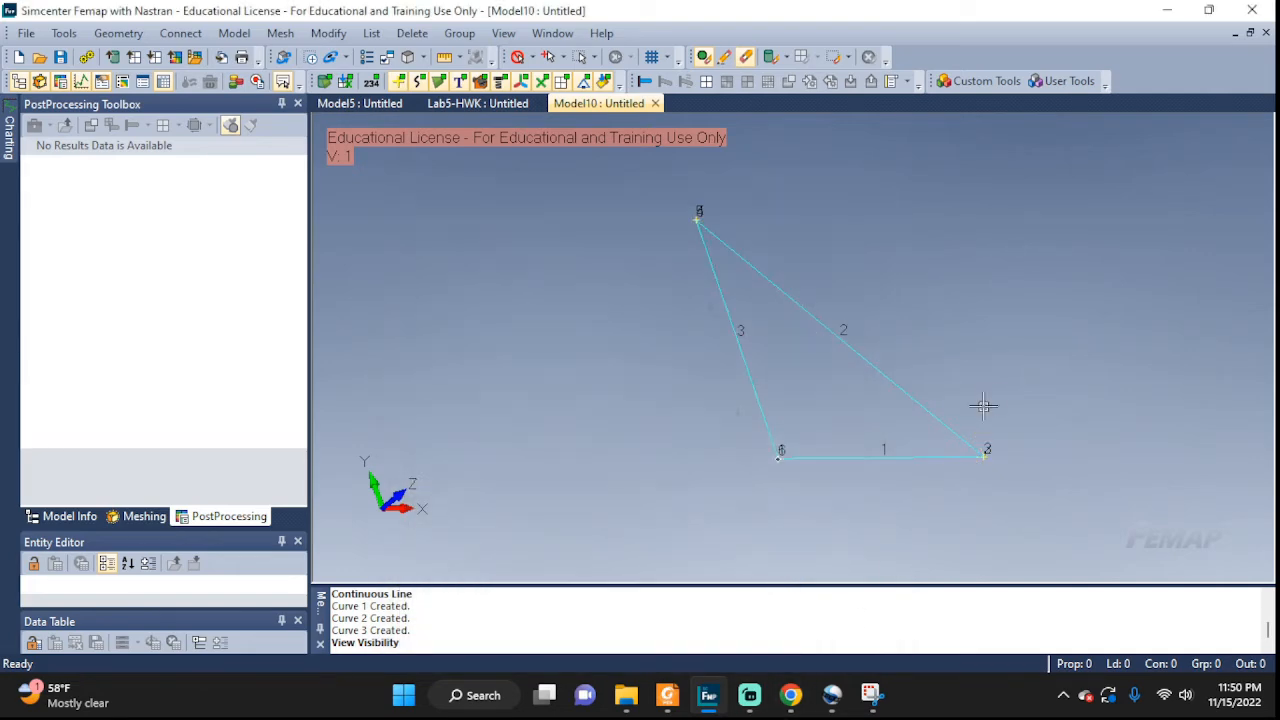
# Clear every label in the visibility settings and re-enable the labels for curves and points.
pyautogui.moveTo(984, 405); pyautogui.dragTo(849, 381, button='middle')
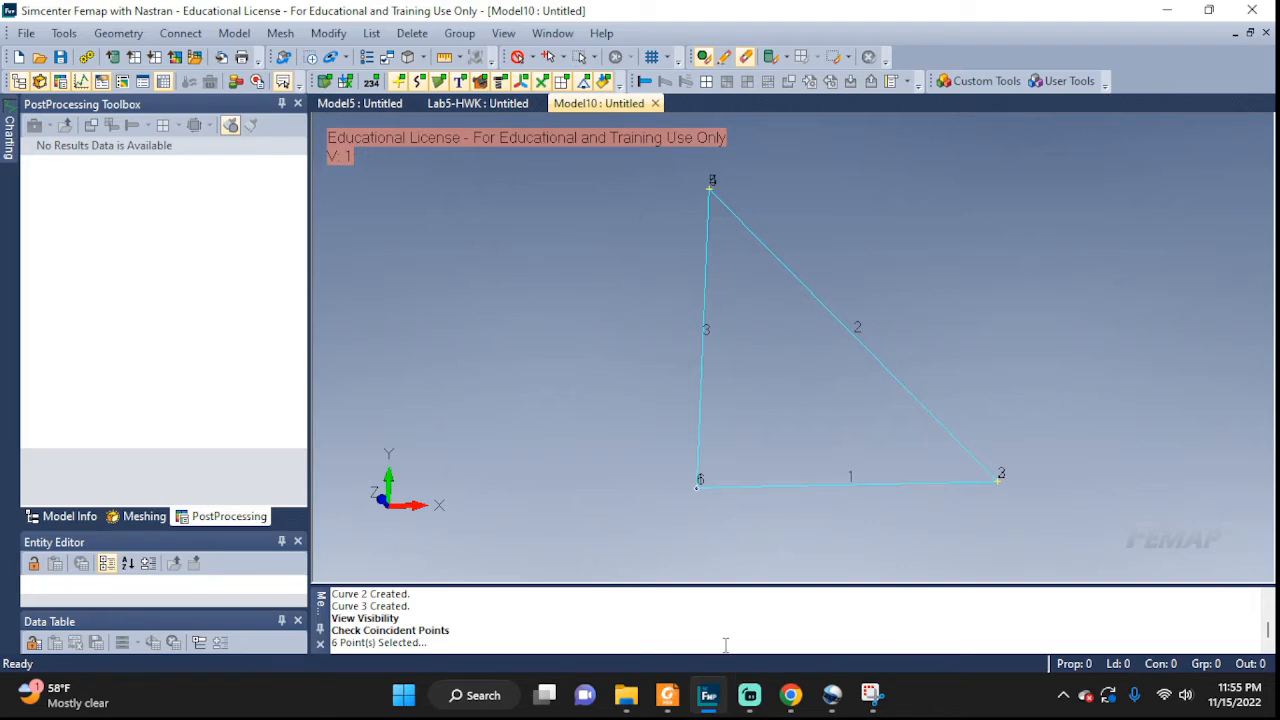
pyautogui.hotkey('ctrl', 'q')
pyautogui.moveTo(671, 213); pyautogui.dragTo(354, 165)
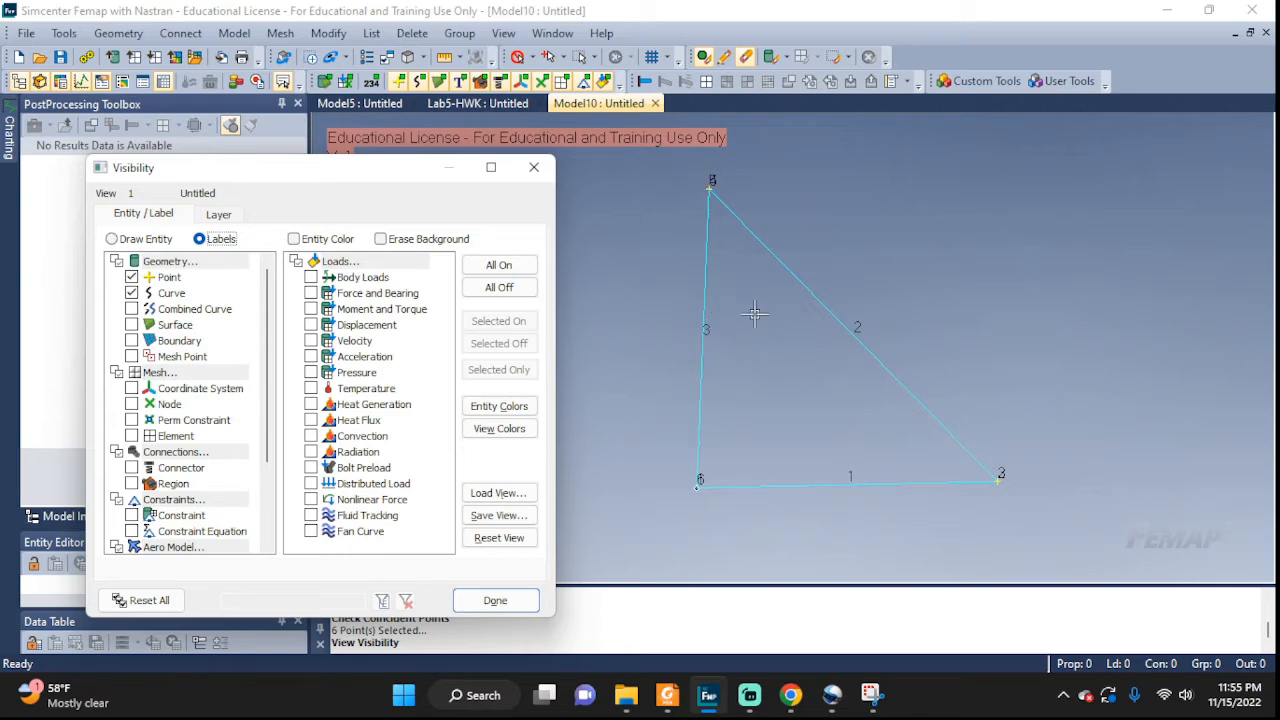
pyautogui.click(503, 289)
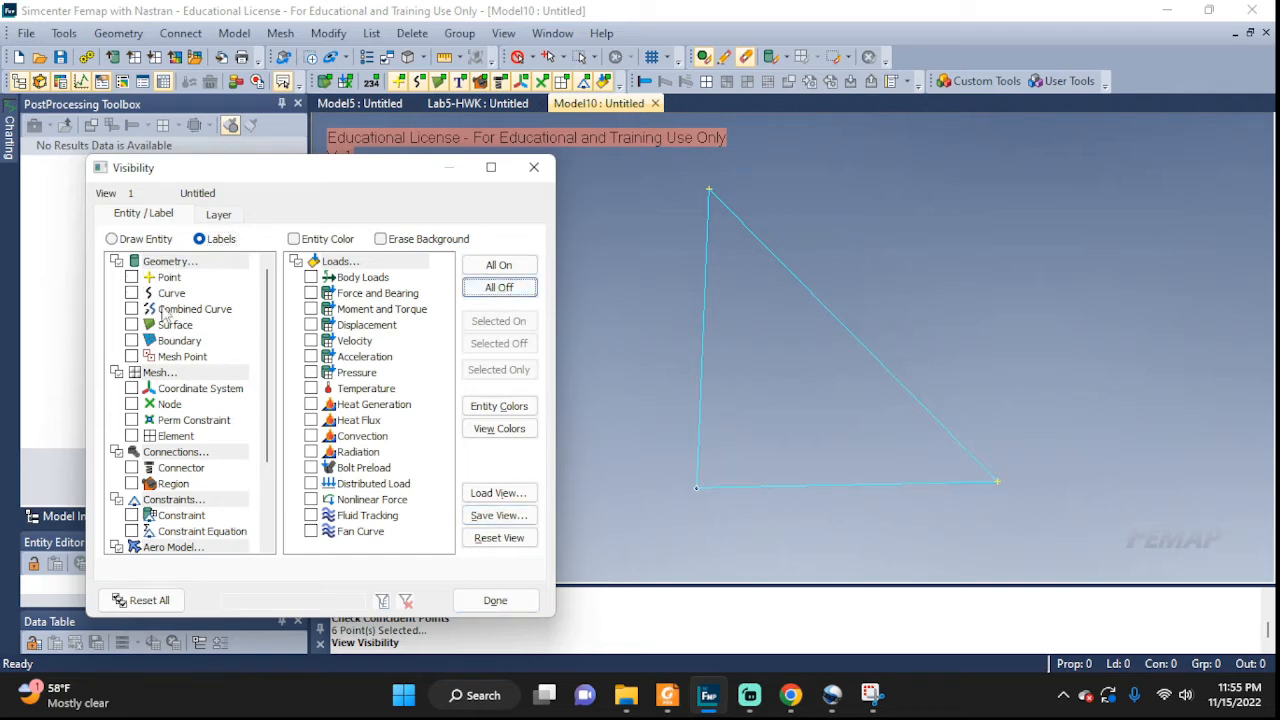
pyautogui.click(131, 293)
pyautogui.click(131, 277)
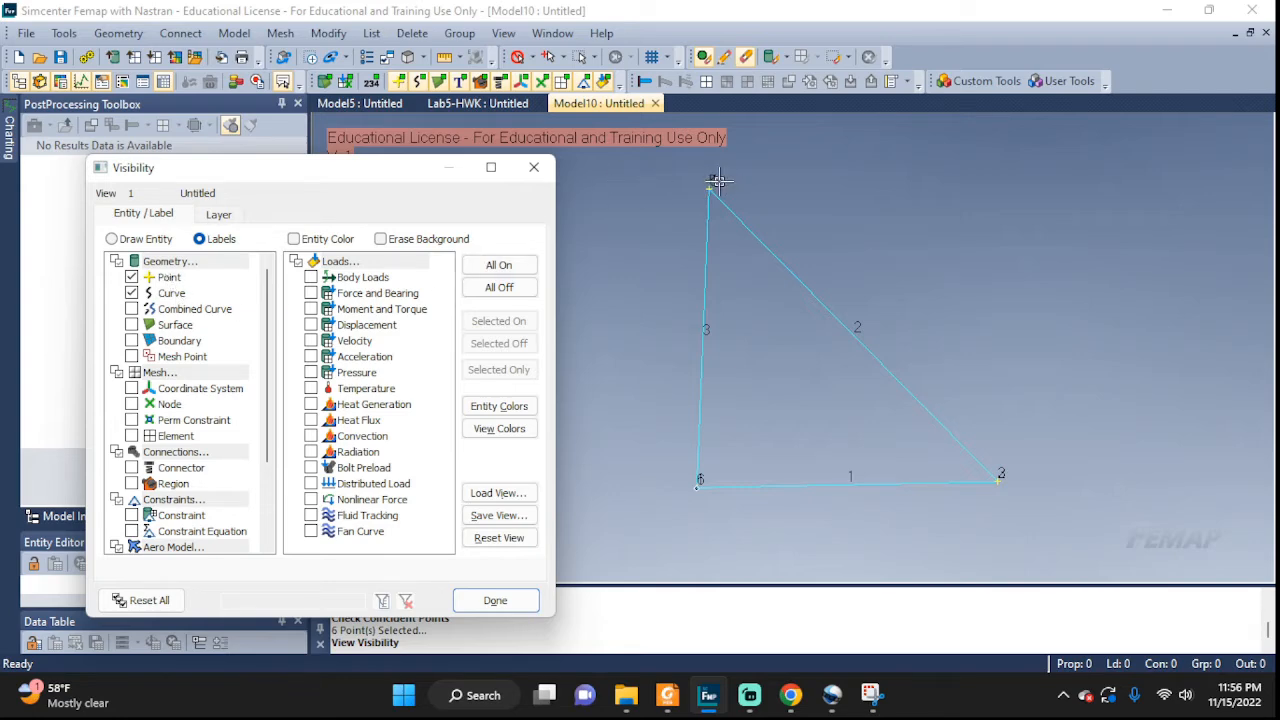
# Examine the point labels at the triangle's three corners for overlapping points and close the visibility settings.
pyautogui.scroll(2, 722, 188)
pyautogui.scroll(2, 720, 190)
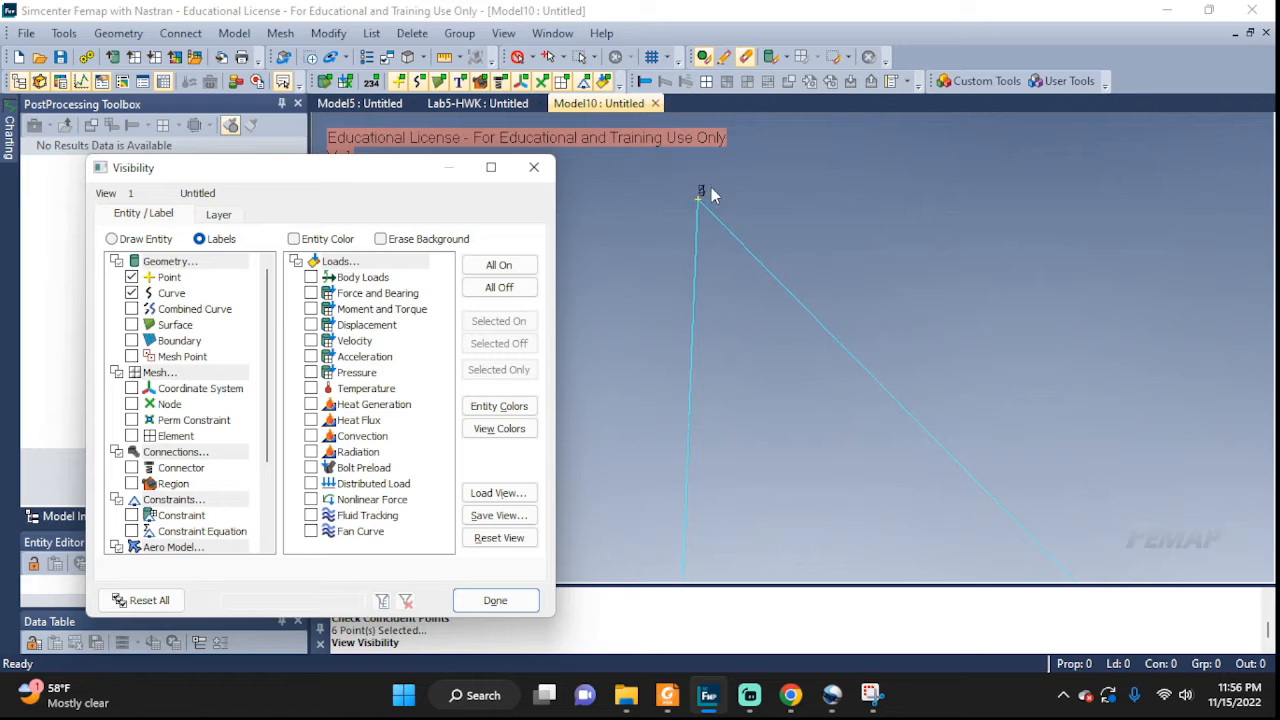
pyautogui.scroll(-3, 711, 193)
pyautogui.scroll(1, 966, 444)
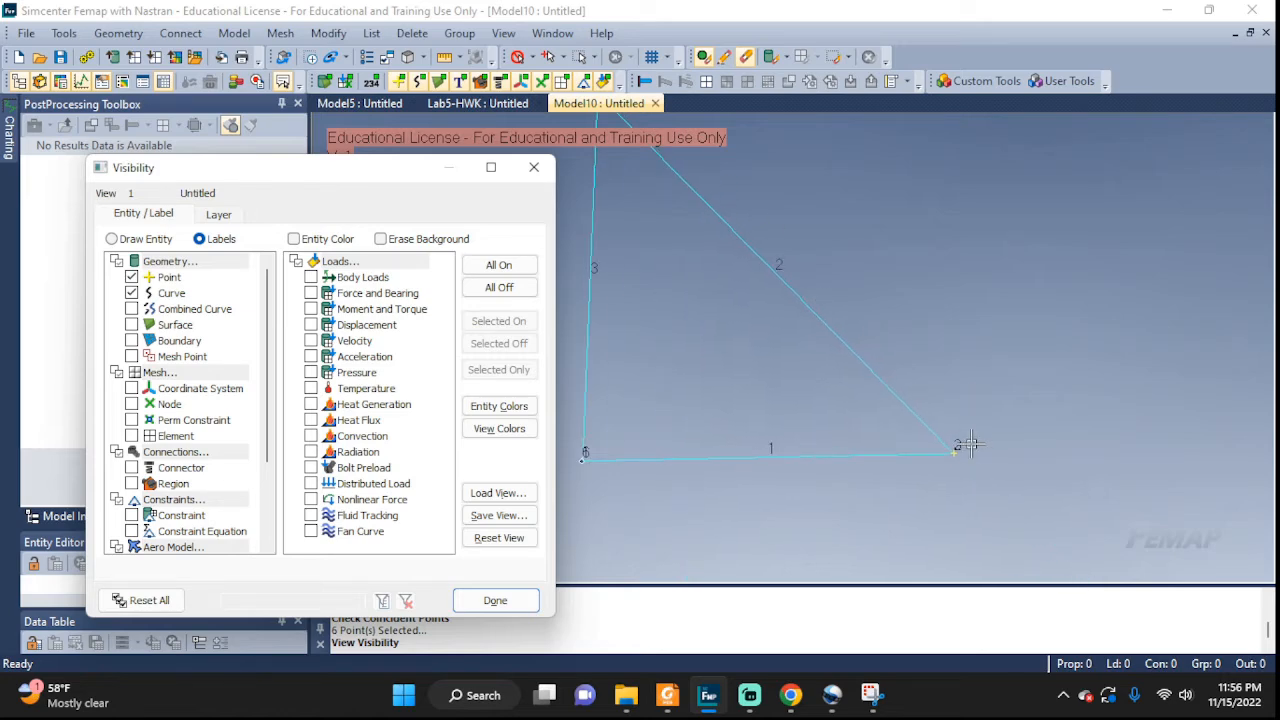
pyautogui.scroll(-4, 966, 446)
pyautogui.scroll(2, 682, 454)
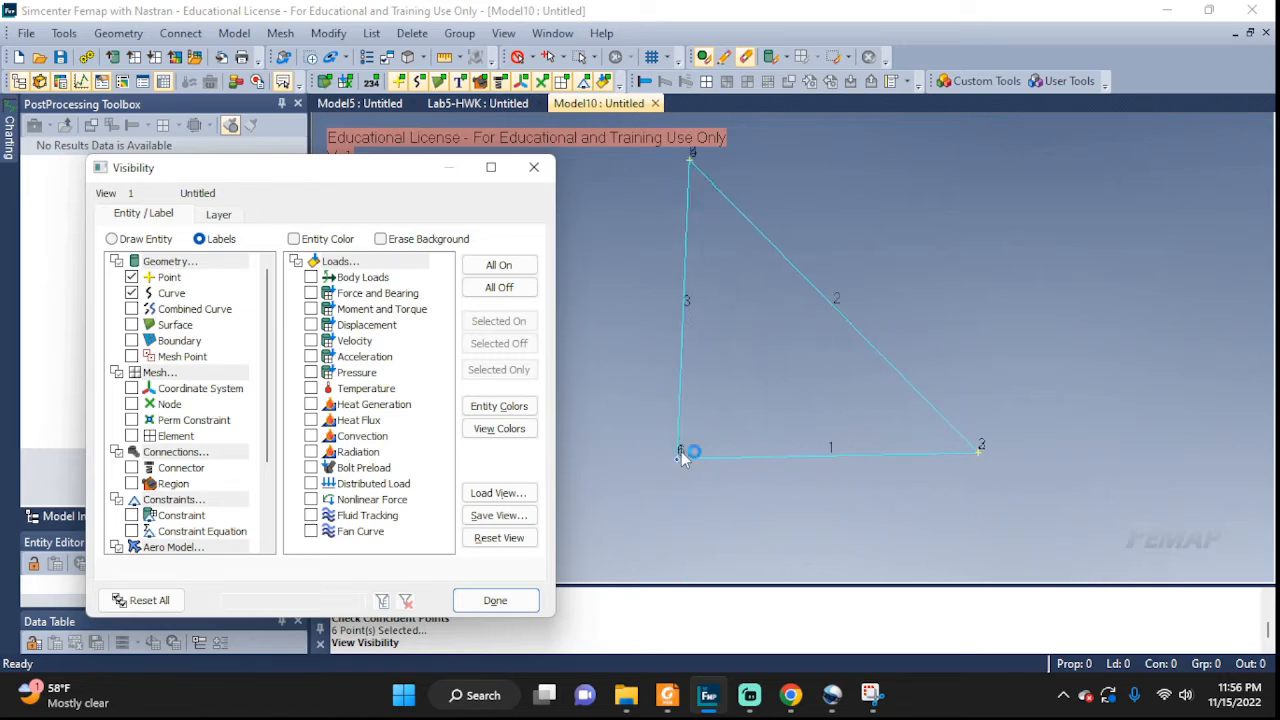
pyautogui.scroll(-1, 682, 455)
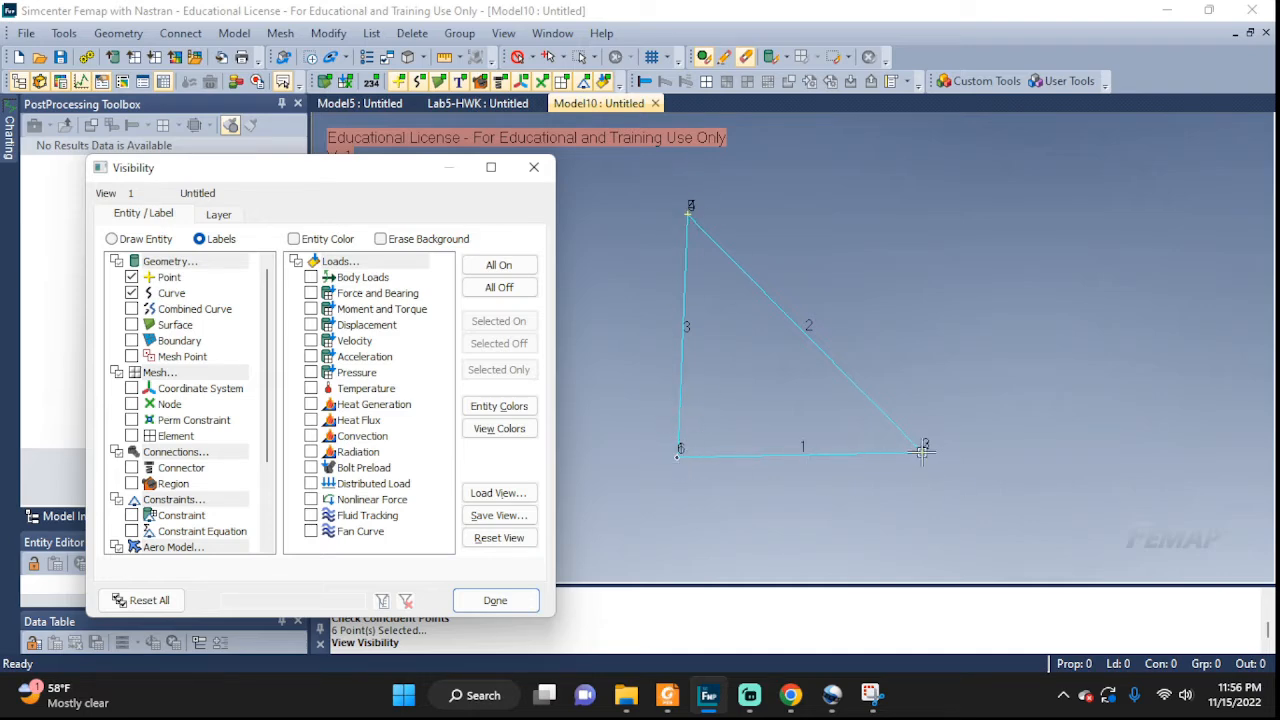
pyautogui.click(500, 601)
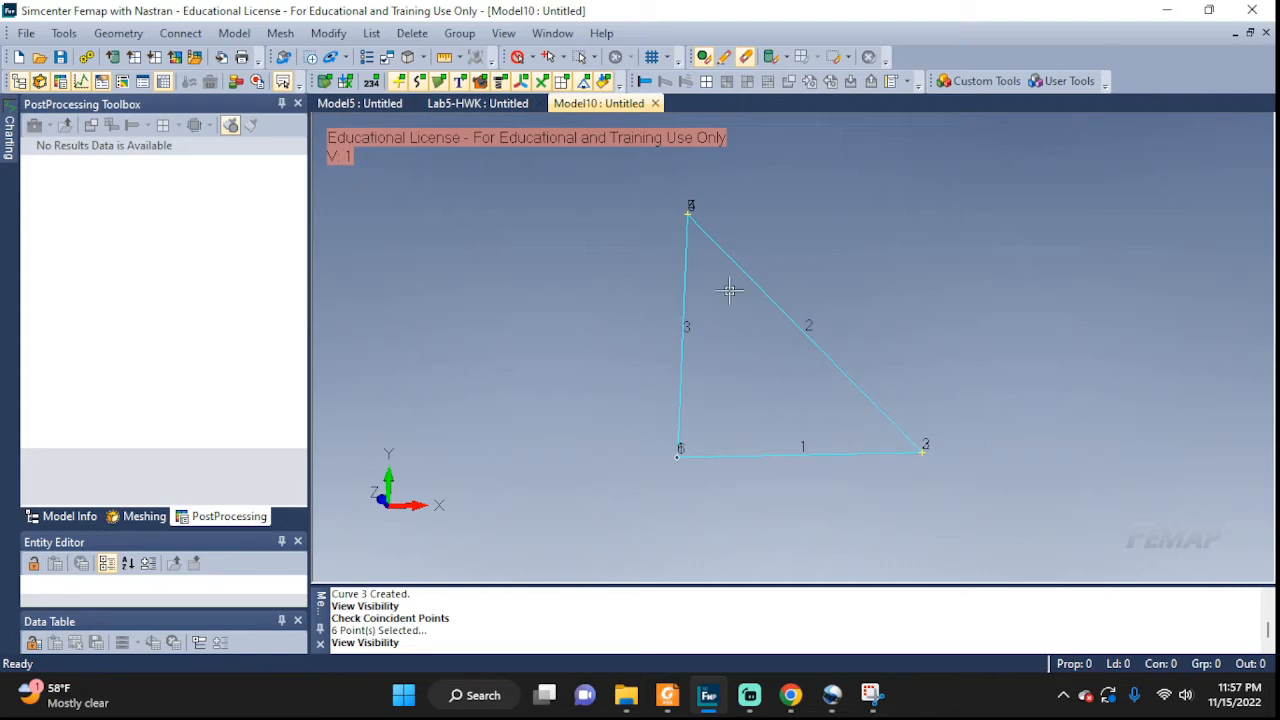
# Check all points of the triangle for coincidence and merge the coincident ones with automatic ID keeping.
pyautogui.click(31, 34)
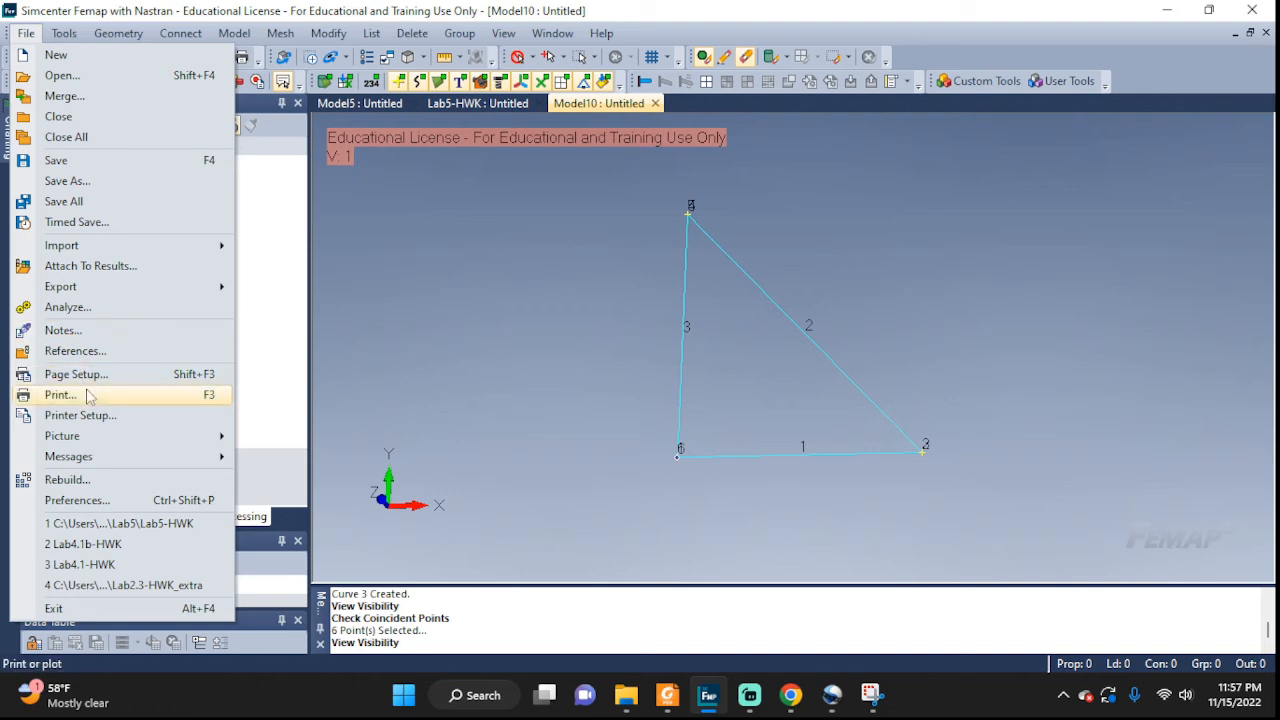
pyautogui.click(64, 33)
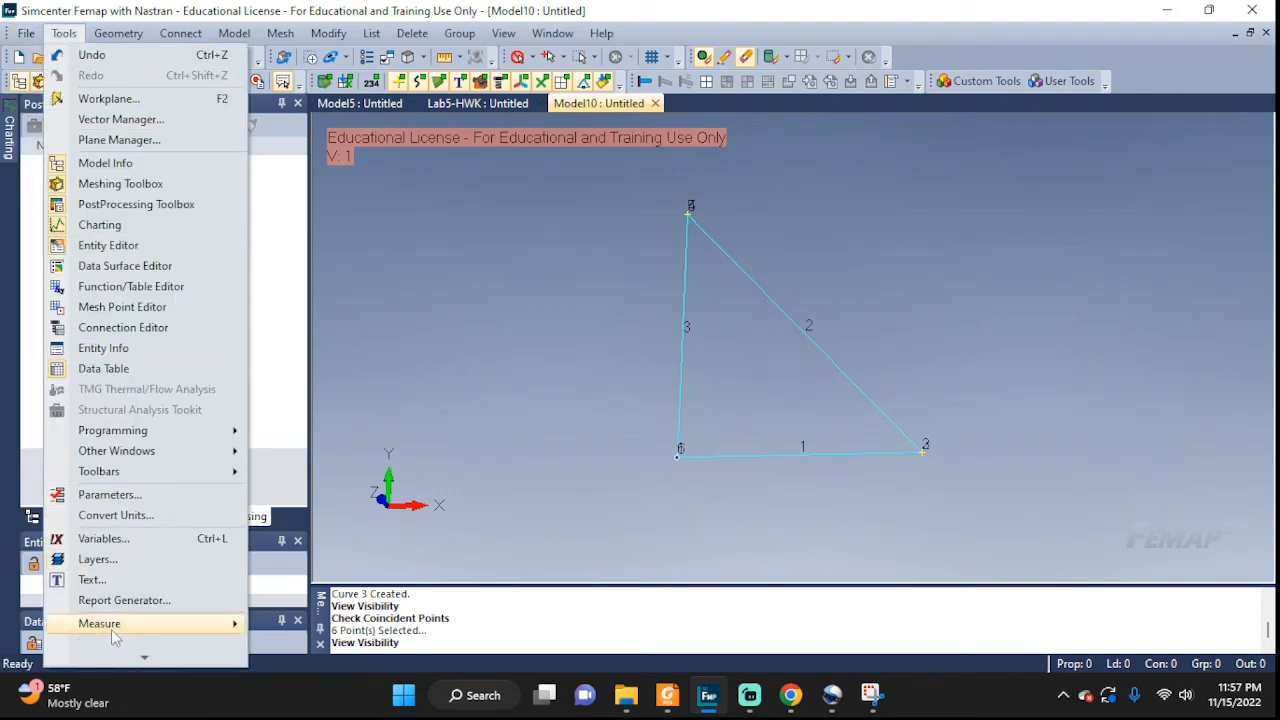
pyautogui.moveTo(120, 657)
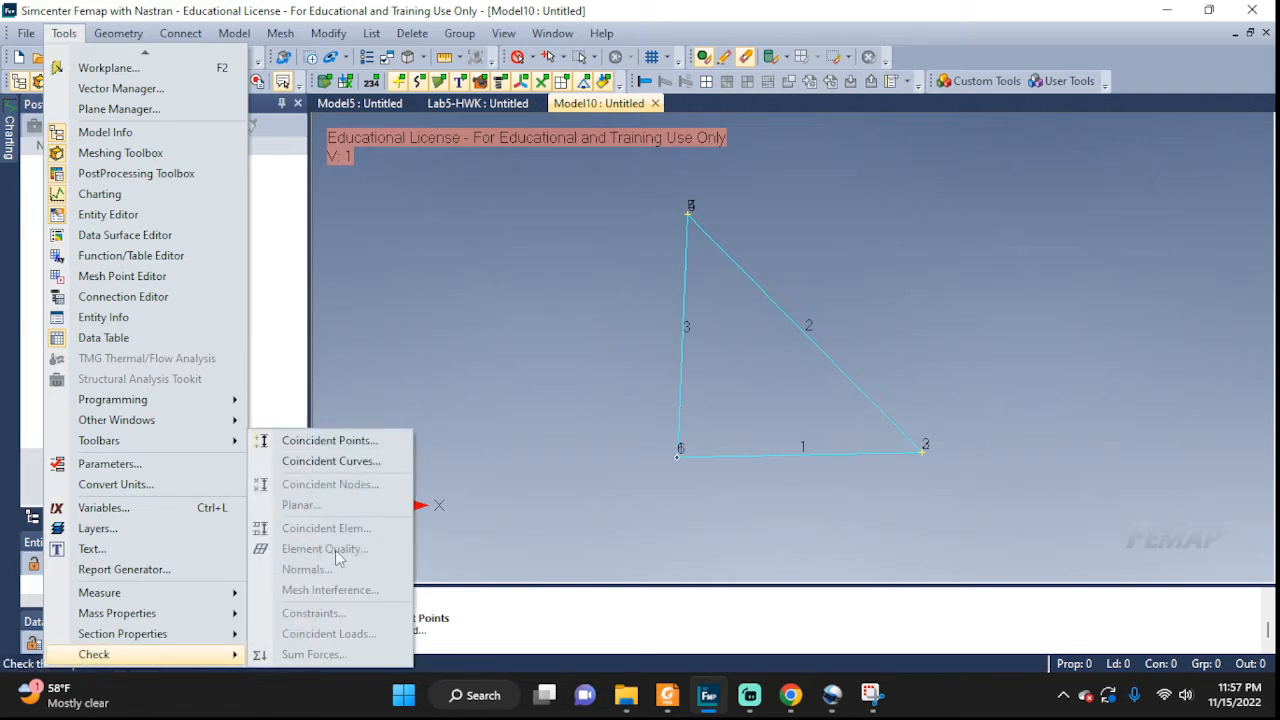
pyautogui.click(365, 445)
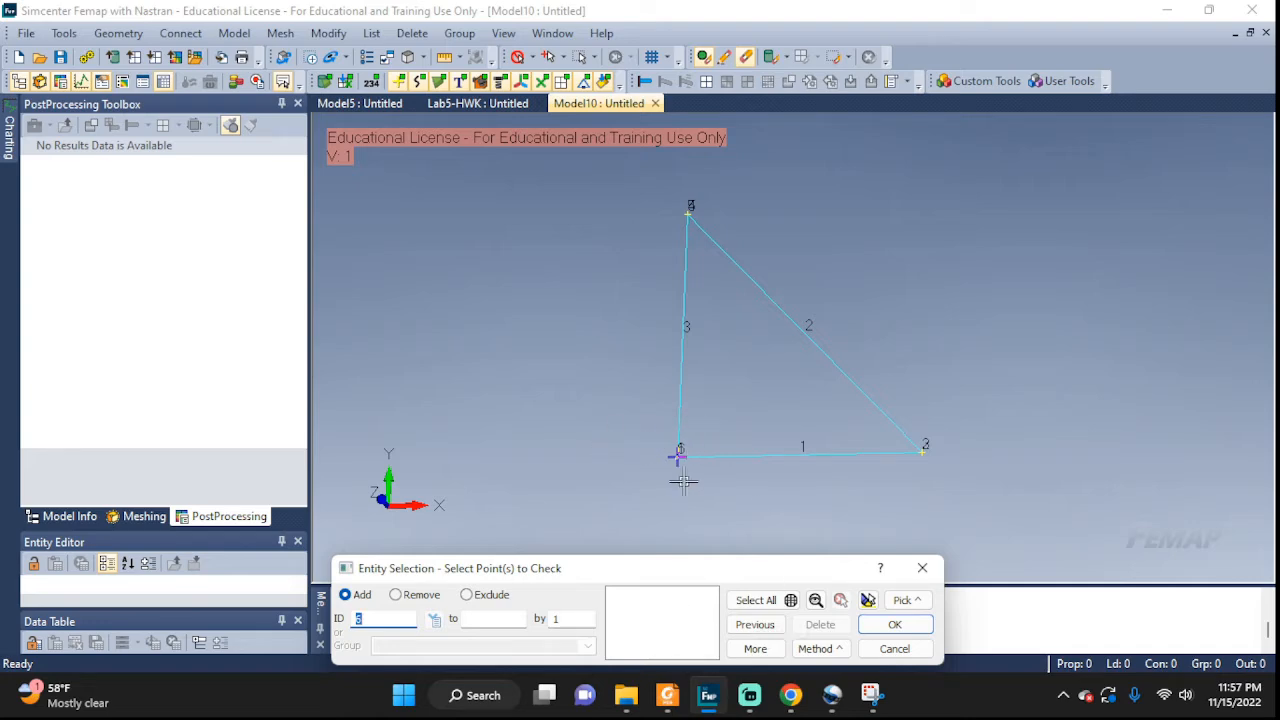
pyautogui.click(756, 600)
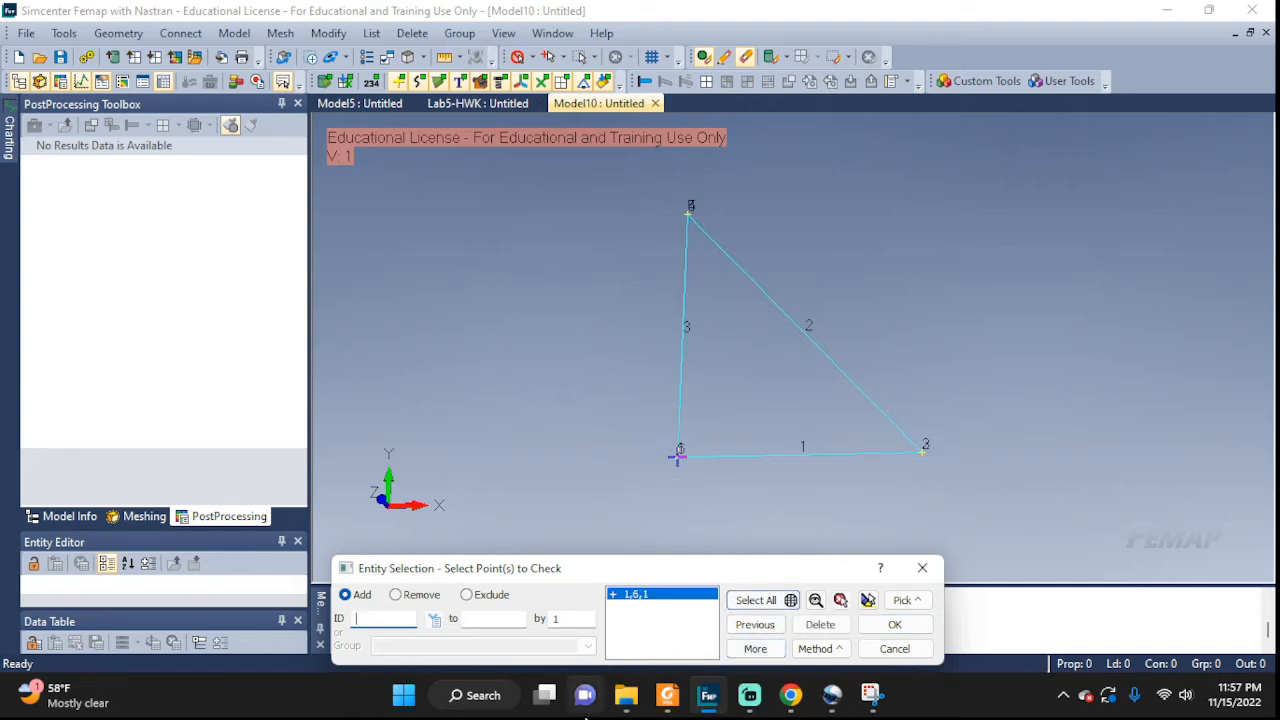
pyautogui.click(880, 625)
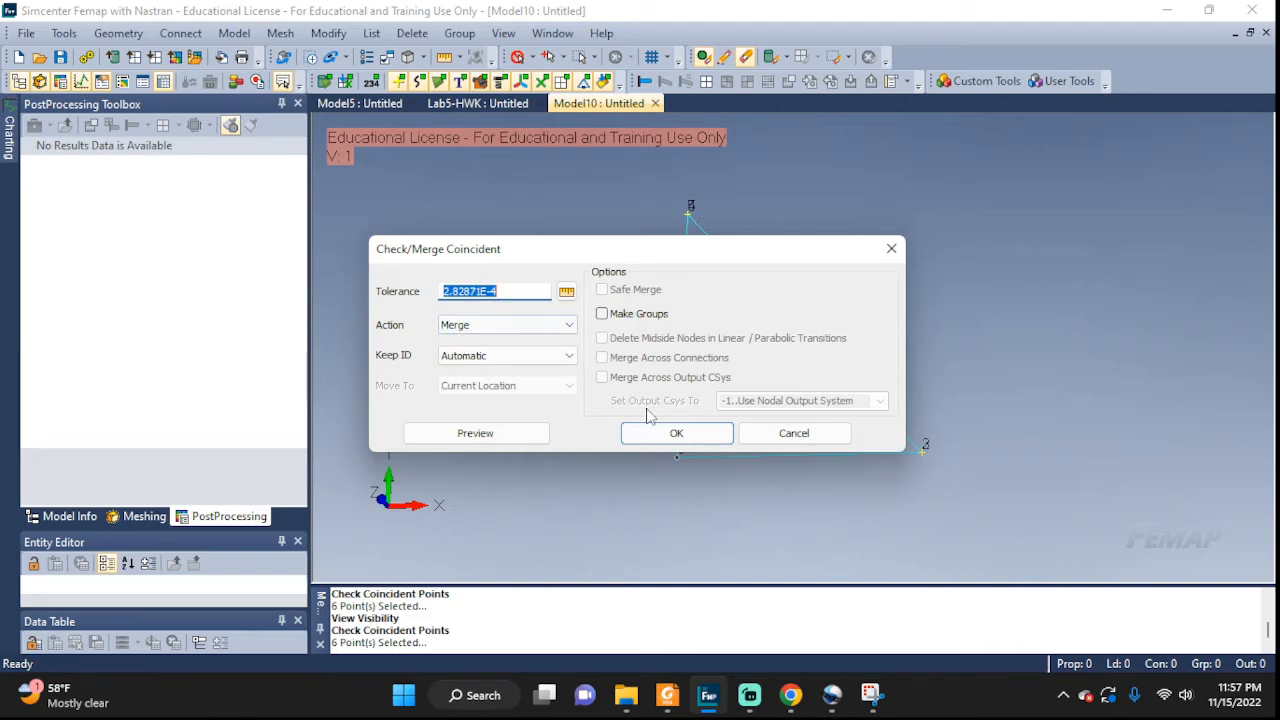
pyautogui.click(641, 438)
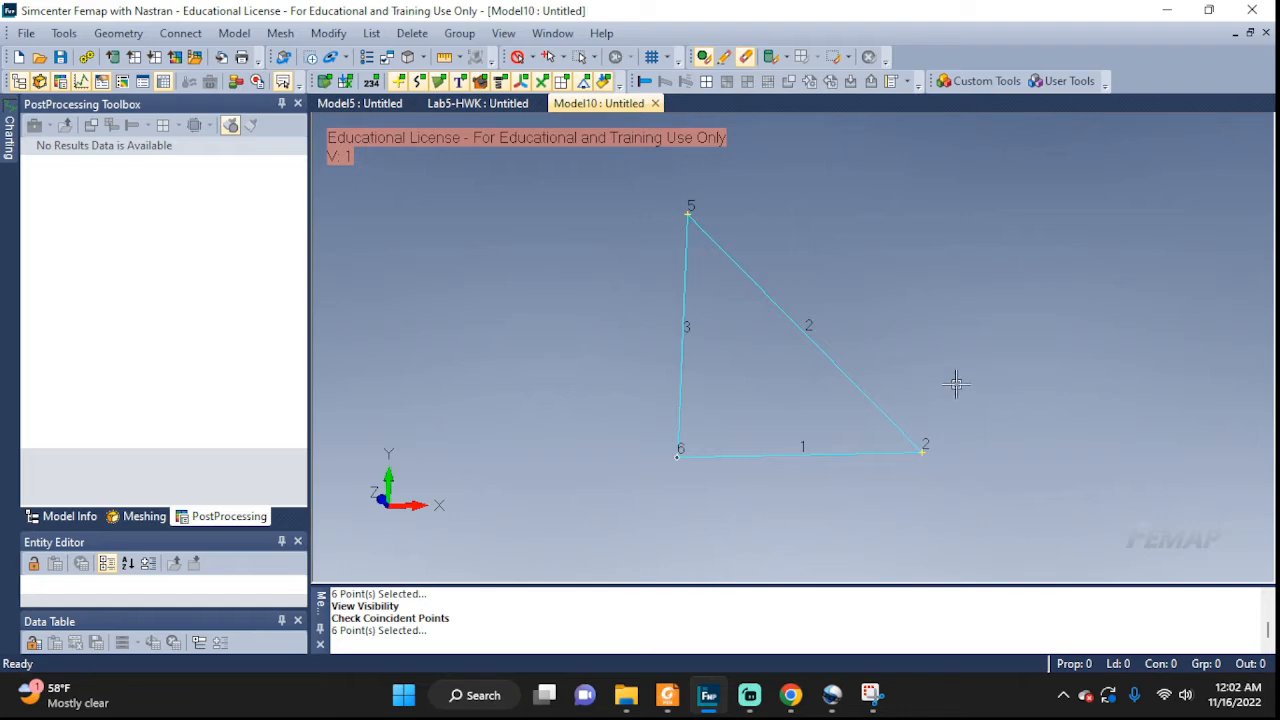
# Start a new material titled MyMaterial and keep its material type as Isotropic.
pyautogui.click(233, 34)
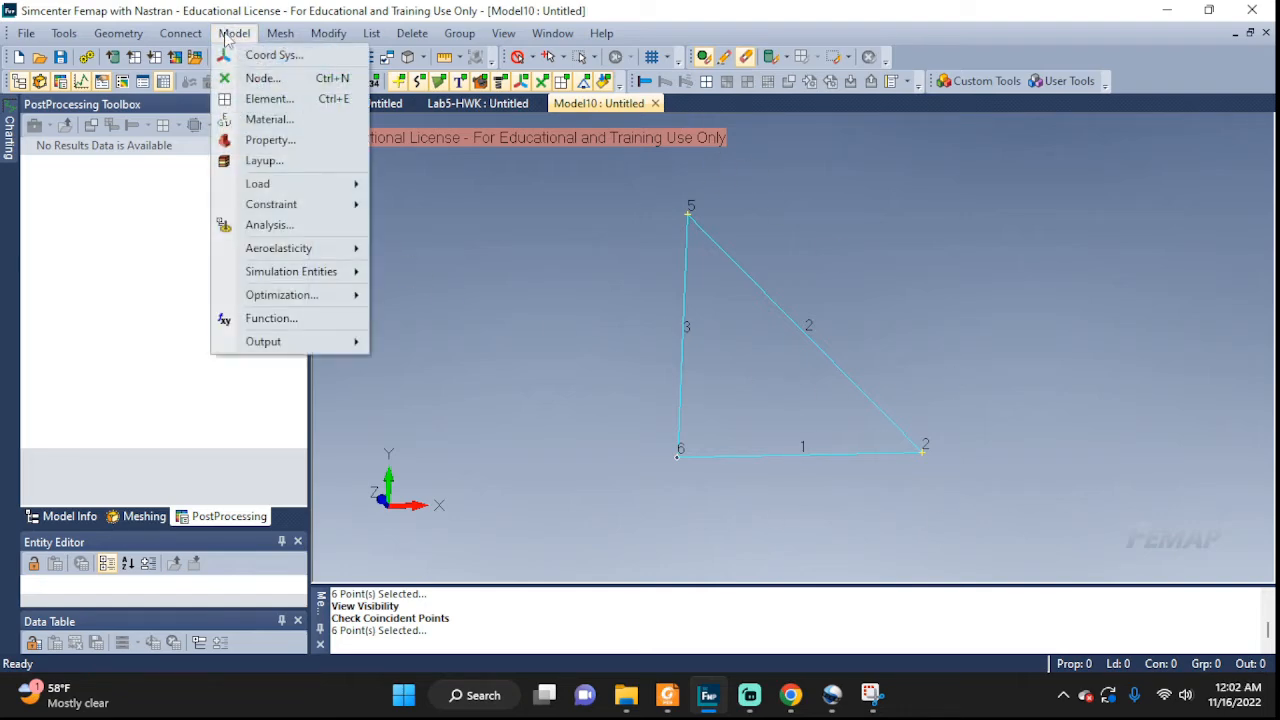
pyautogui.click(261, 119)
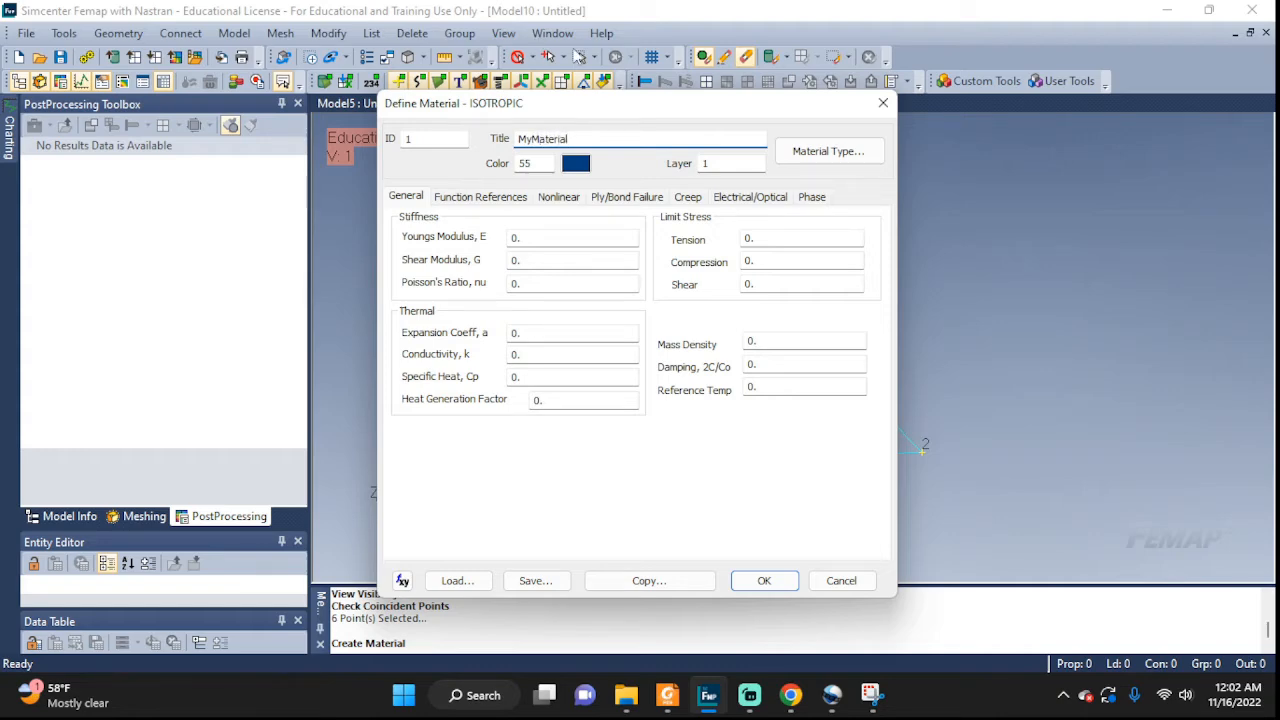
pyautogui.click(828, 151)
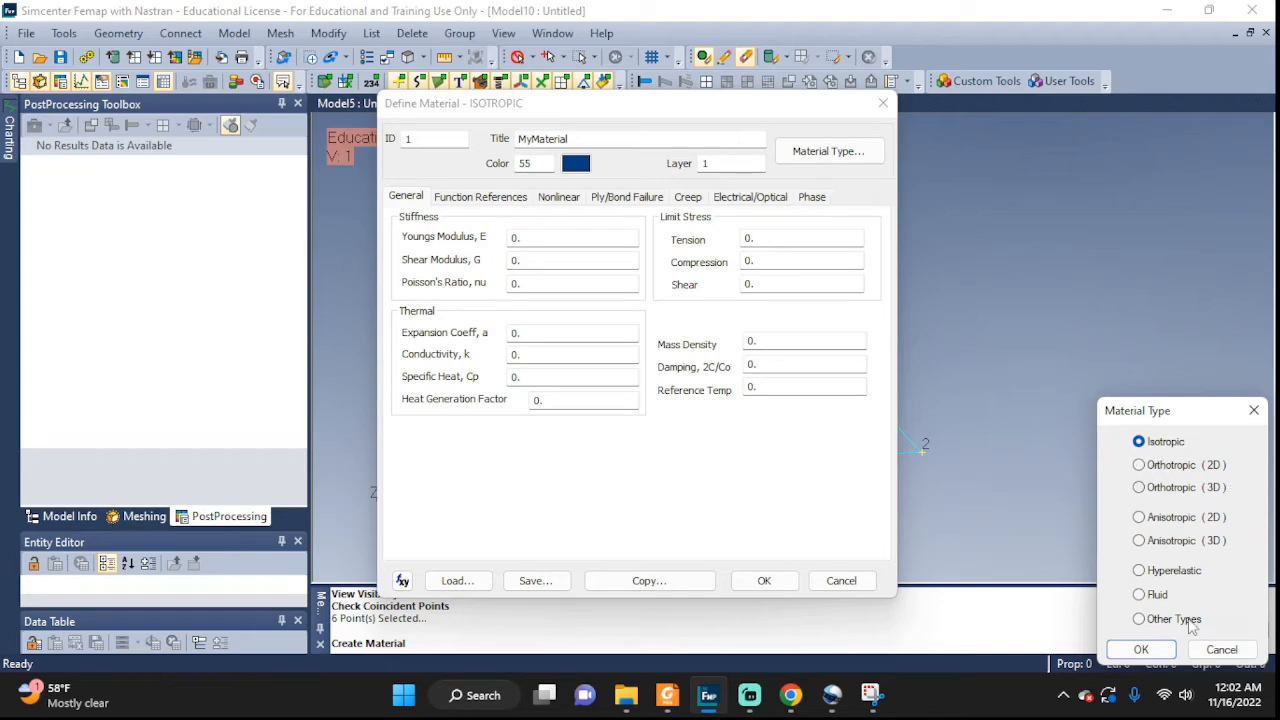
pyautogui.click(1162, 650)
# Set Young's modulus to 70e9 and Poisson's ratio to 0.33, create the material, and end material definition.
pyautogui.click(532, 240)
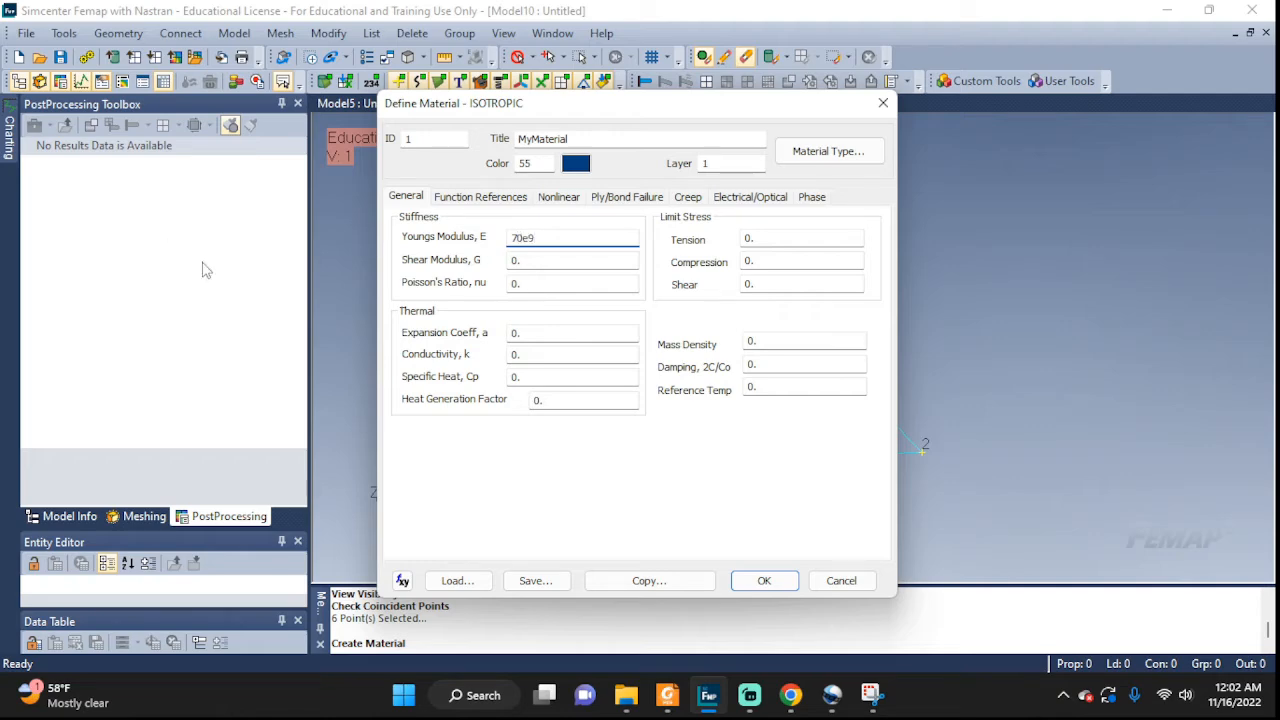
pyautogui.write('70e9')
pyautogui.click(506, 284)
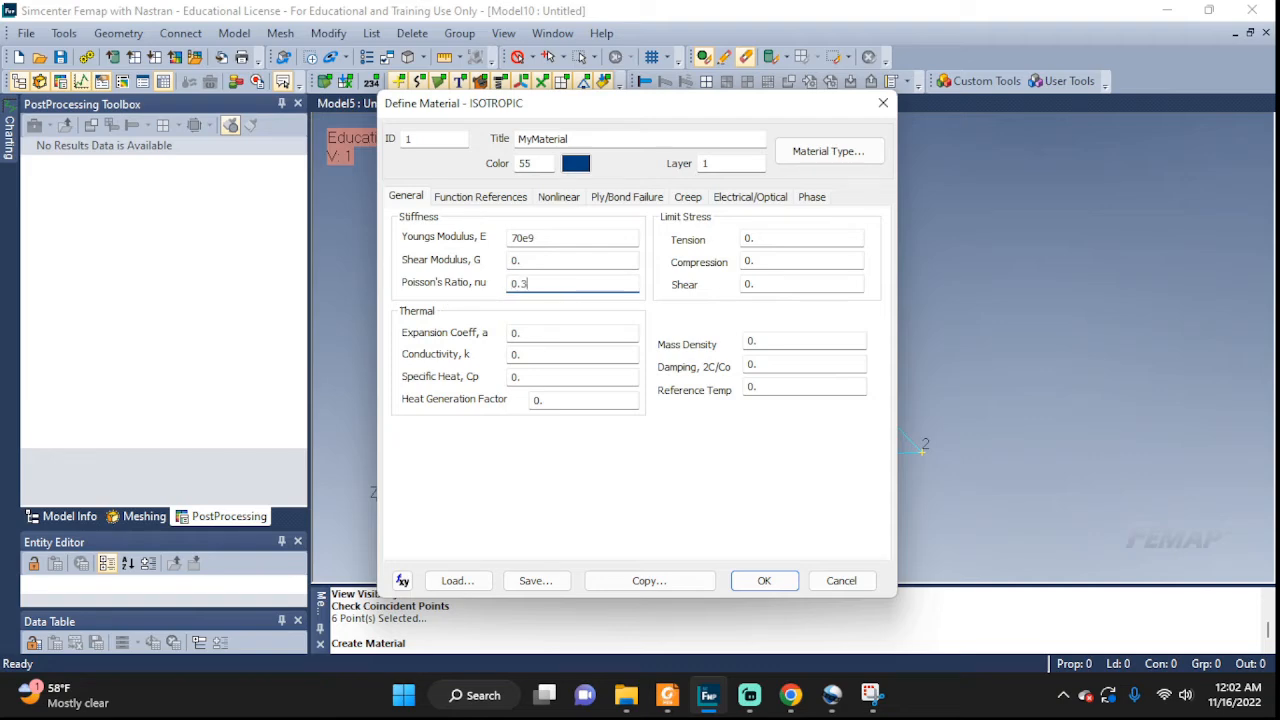
pyautogui.click(772, 590)
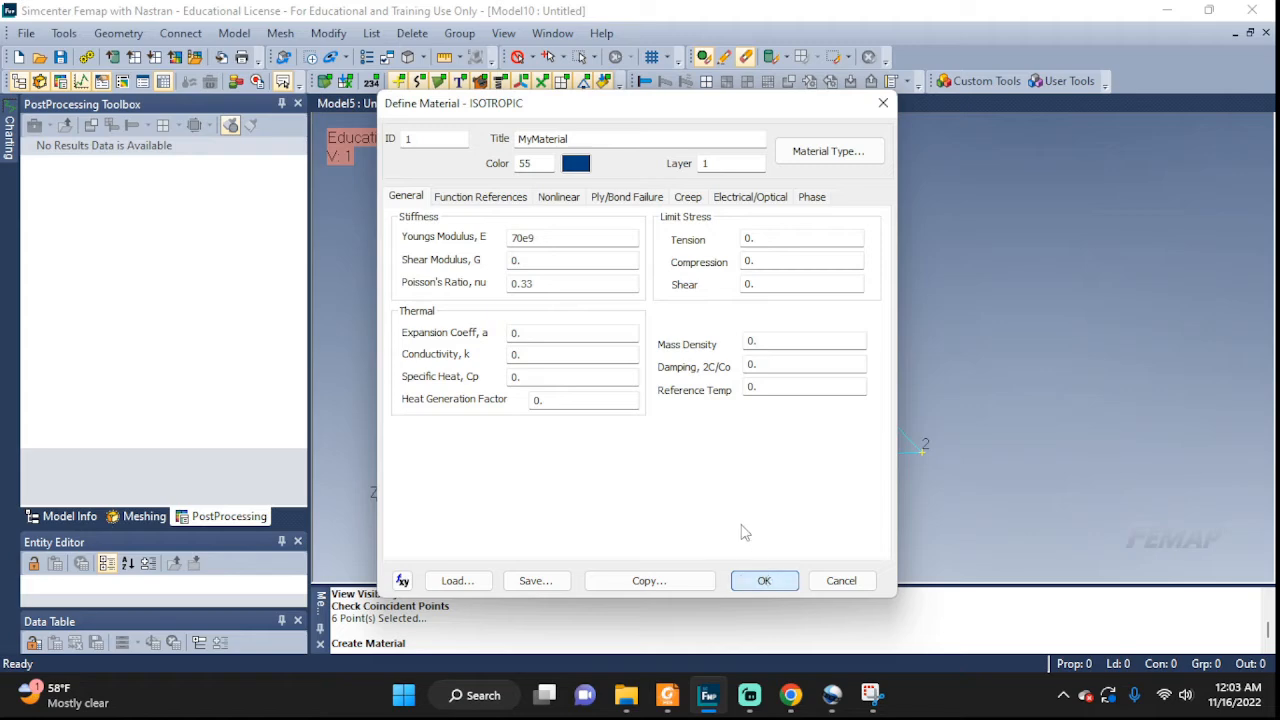
pyautogui.click(760, 580)
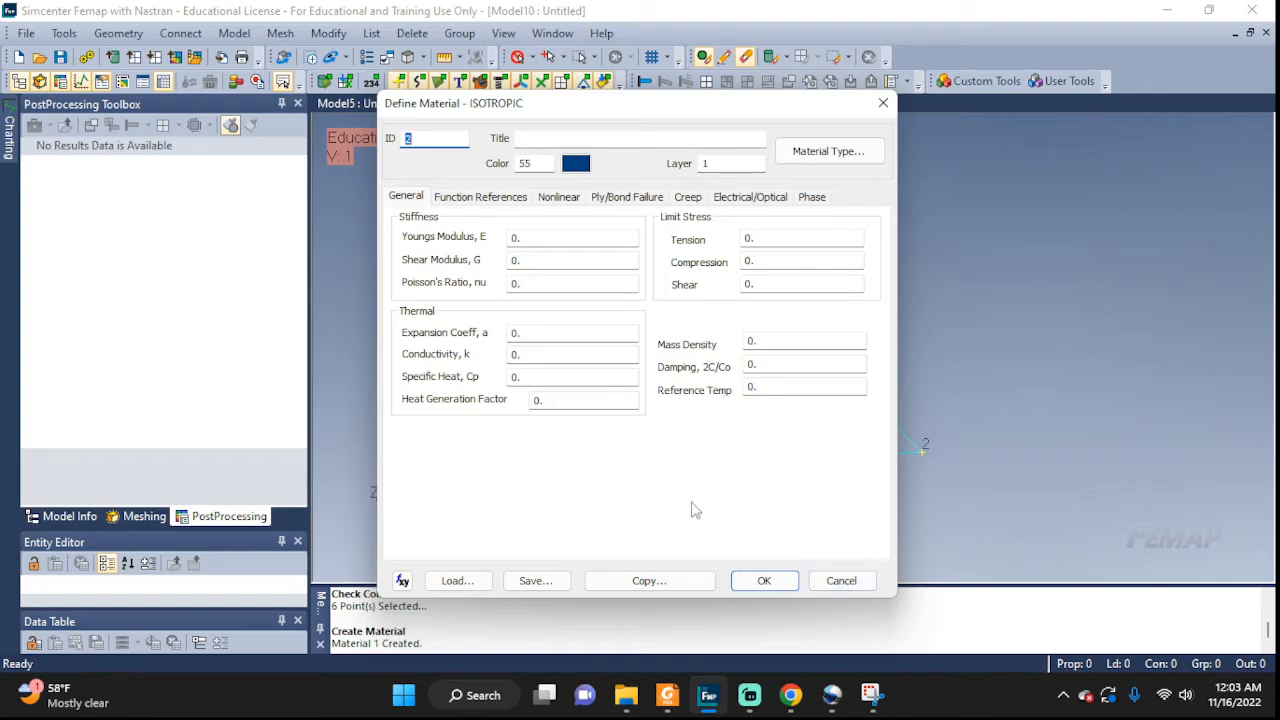
pyautogui.moveTo(730, 105); pyautogui.dragTo(396, 82)
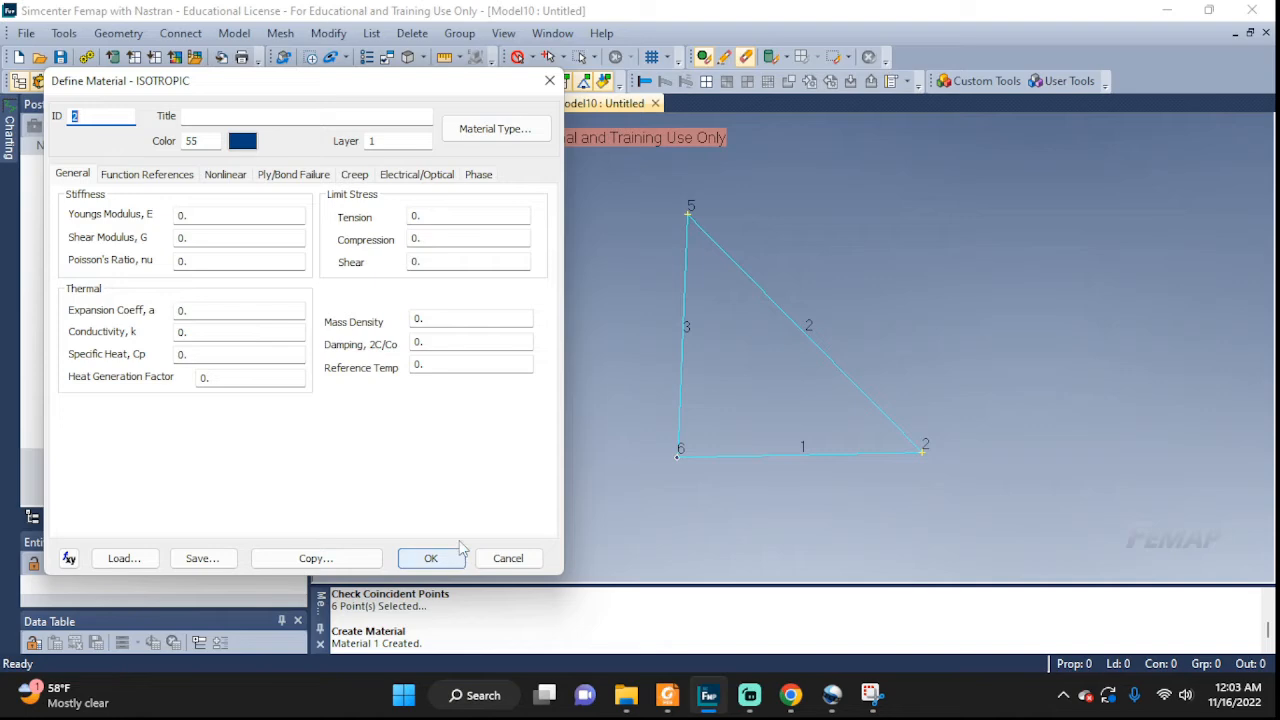
pyautogui.click(508, 558)
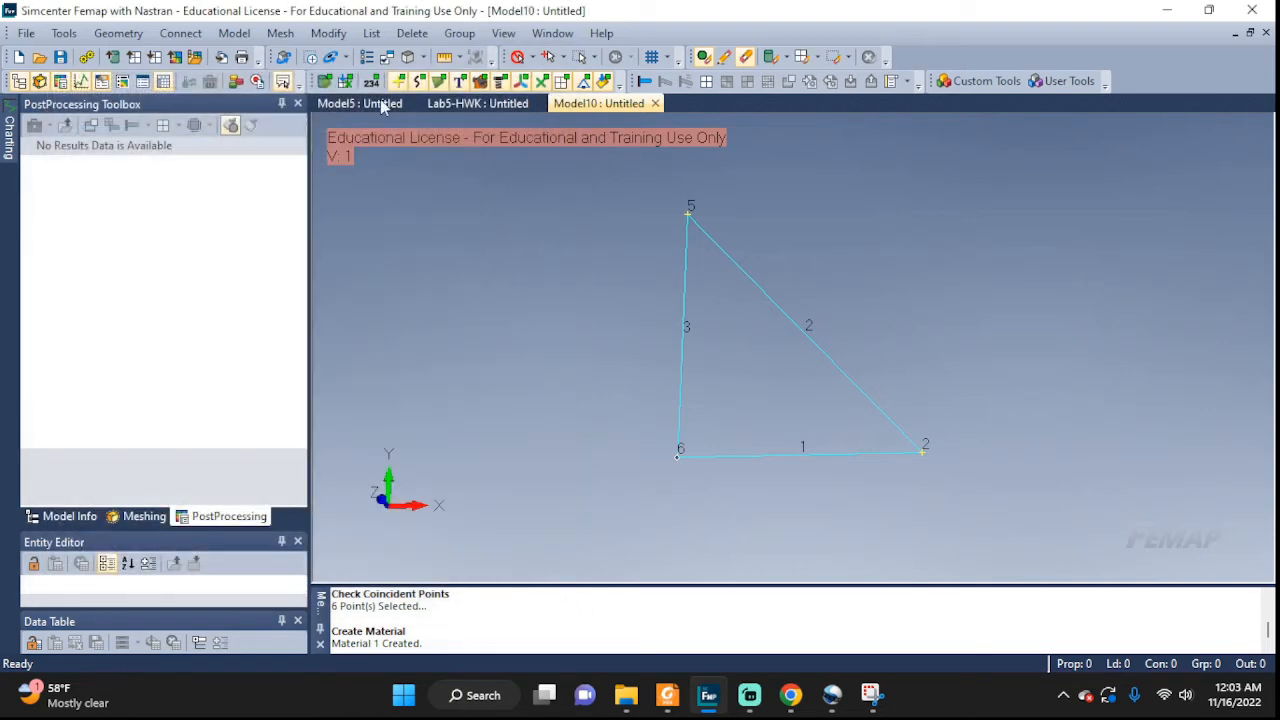
# Start a new property titled Rod1 and assign the material MyMaterial to it.
pyautogui.click(234, 33)
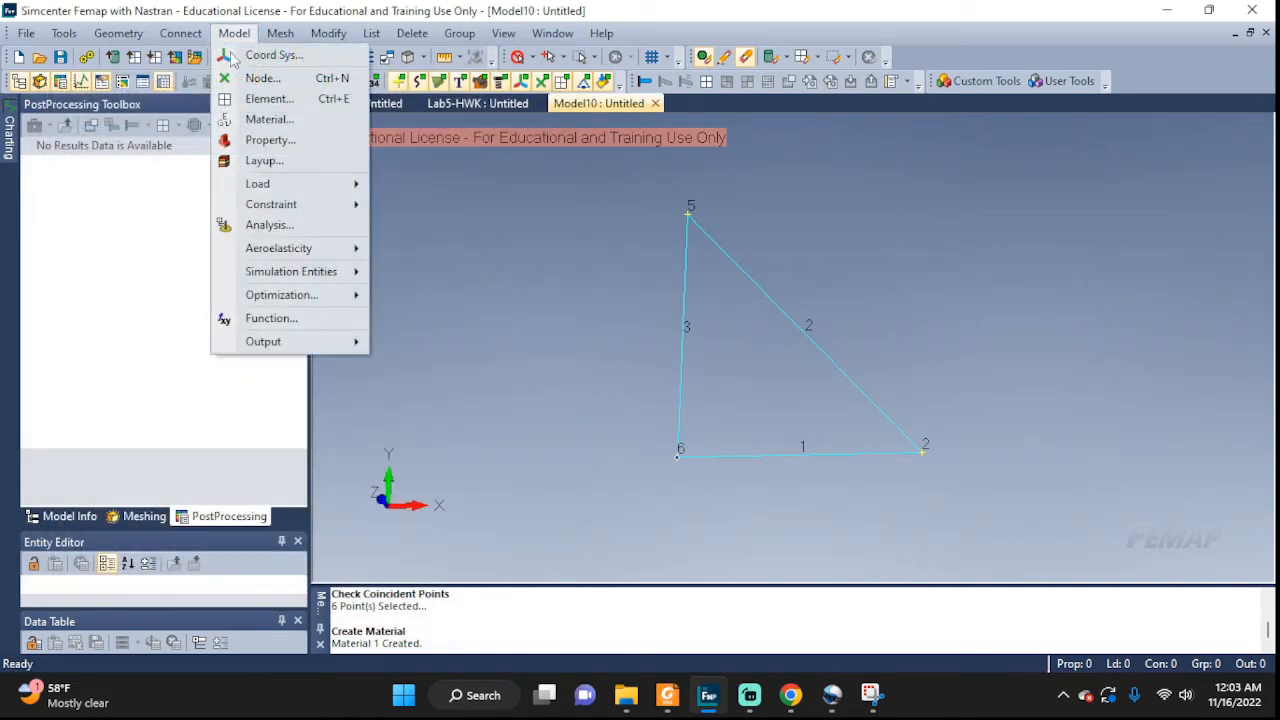
pyautogui.click(256, 141)
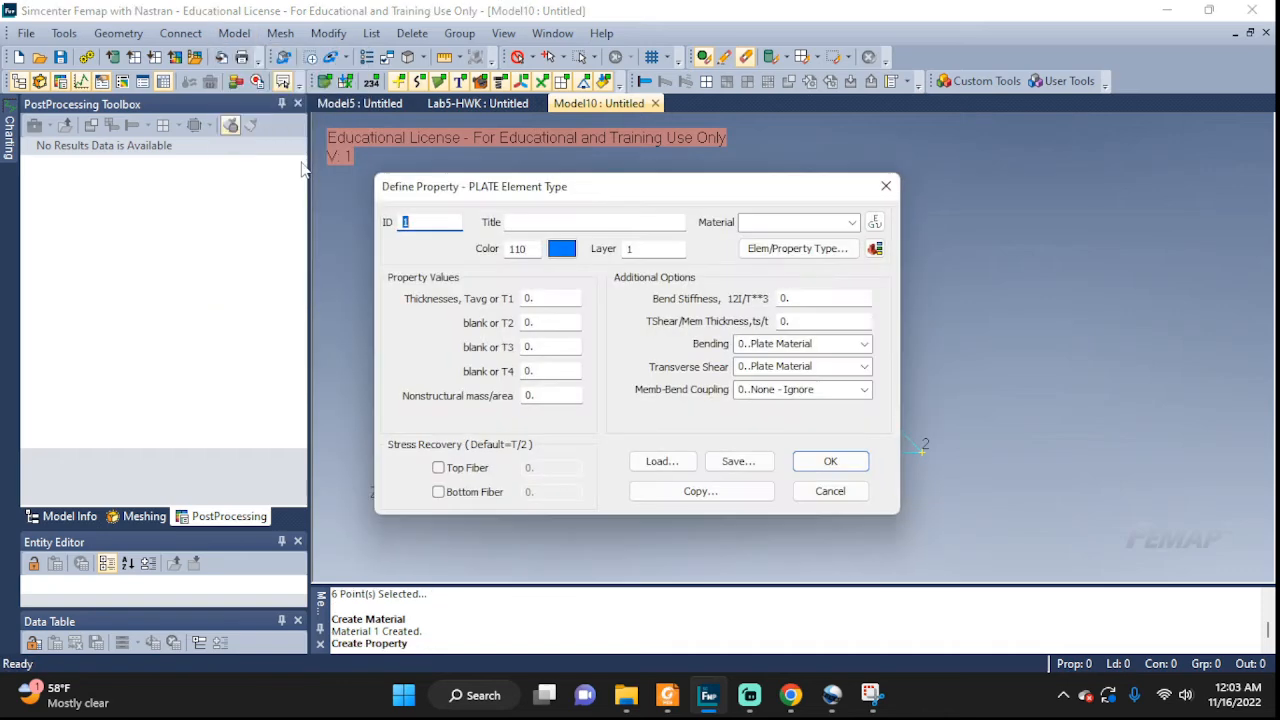
pyautogui.click(627, 218)
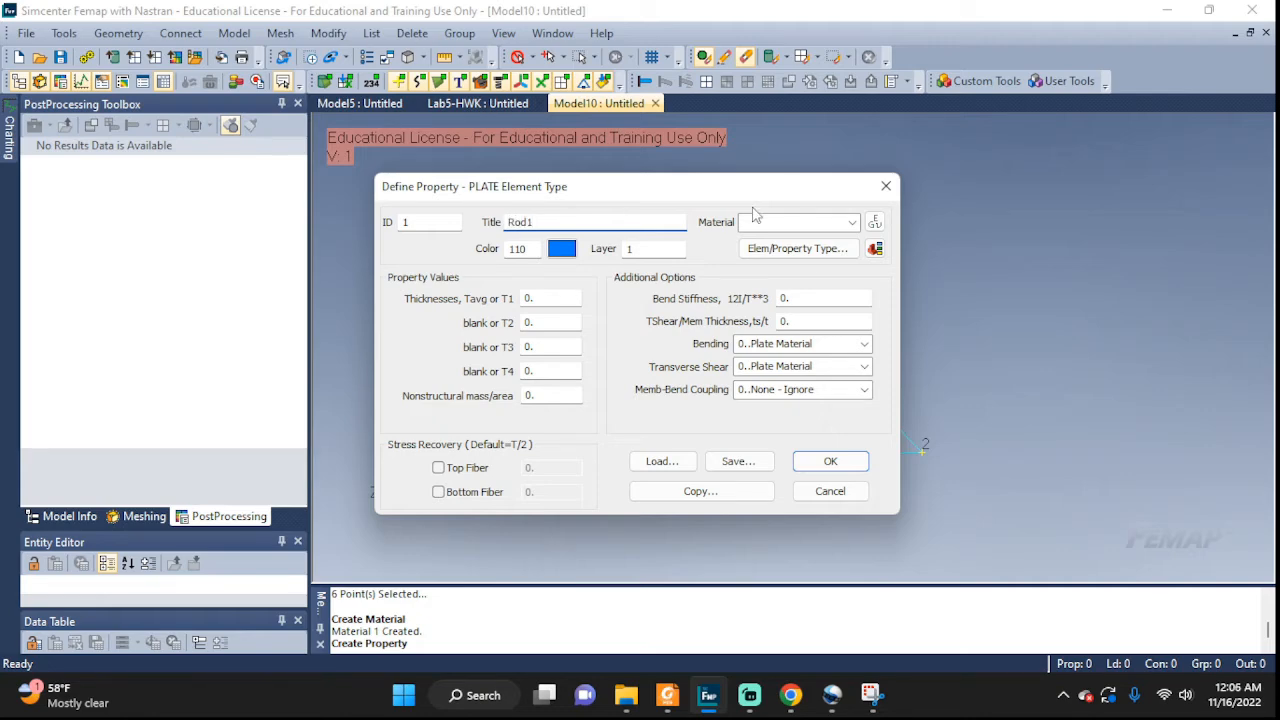
pyautogui.click(851, 222)
pyautogui.click(810, 238)
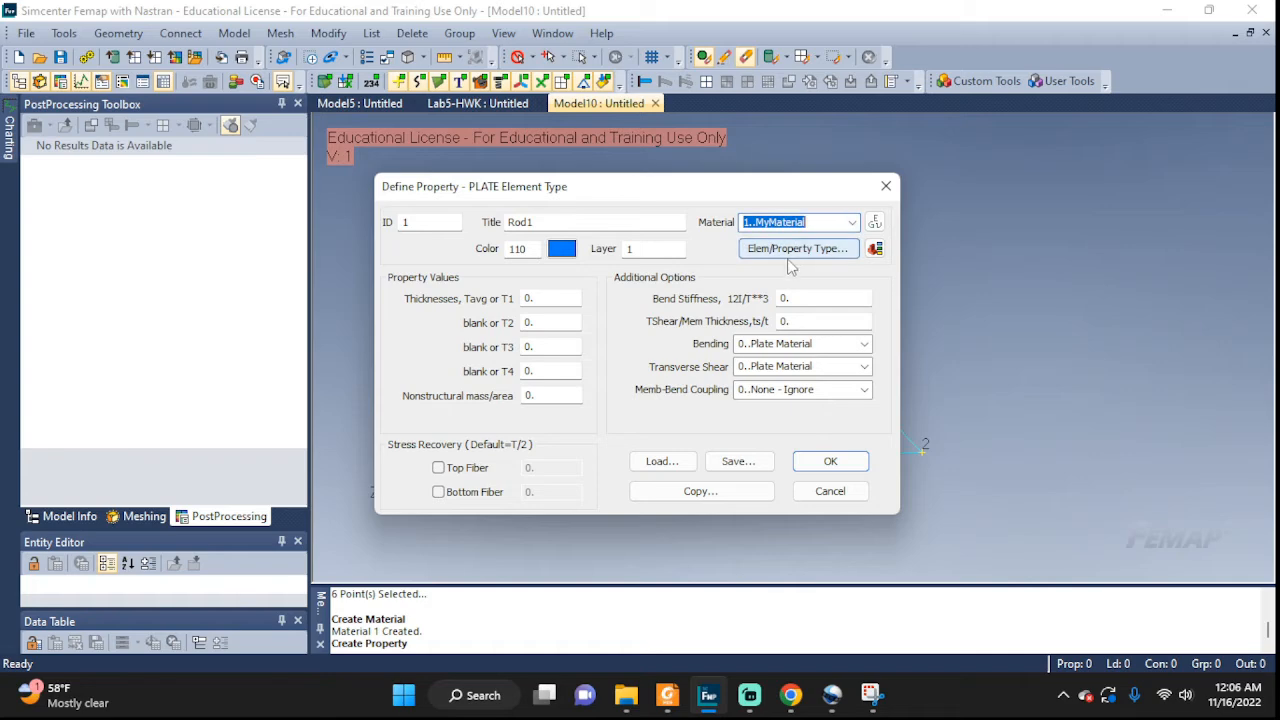
# Change the Rod1 property's element type to Rod, set its area to 0.1, and create it.
pyautogui.click(793, 250)
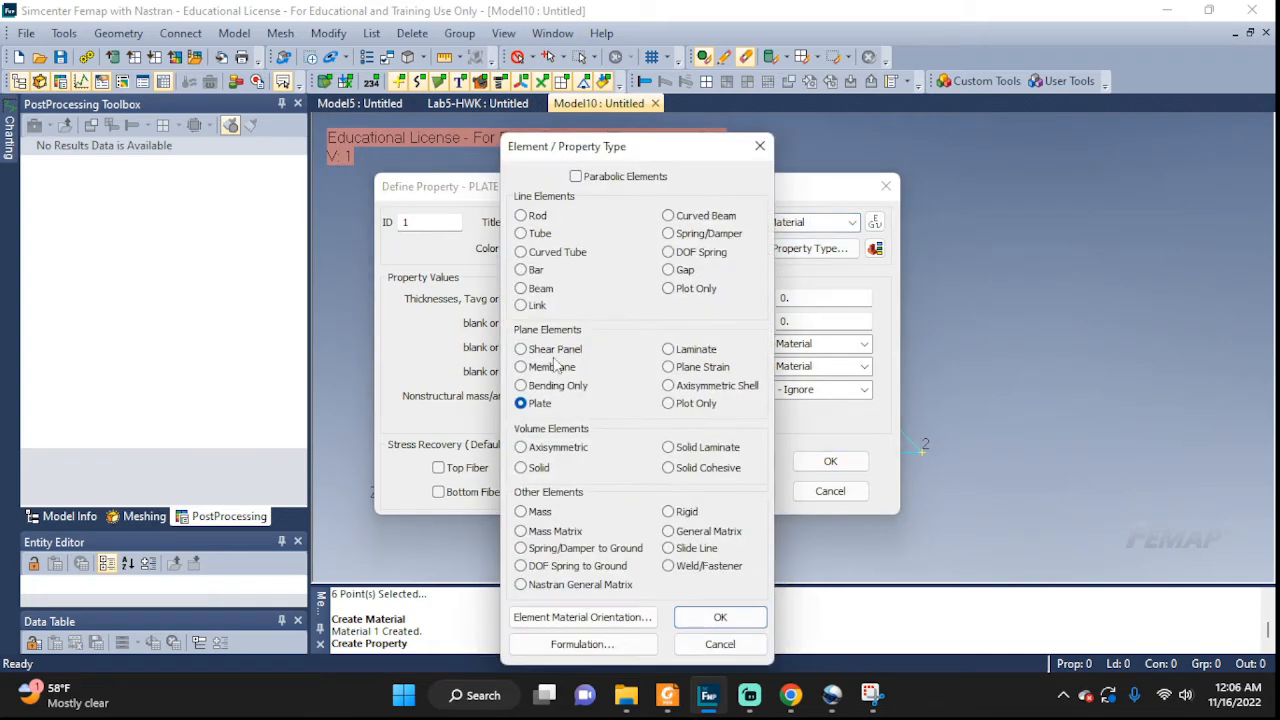
pyautogui.moveTo(661, 154); pyautogui.dragTo(597, 145)
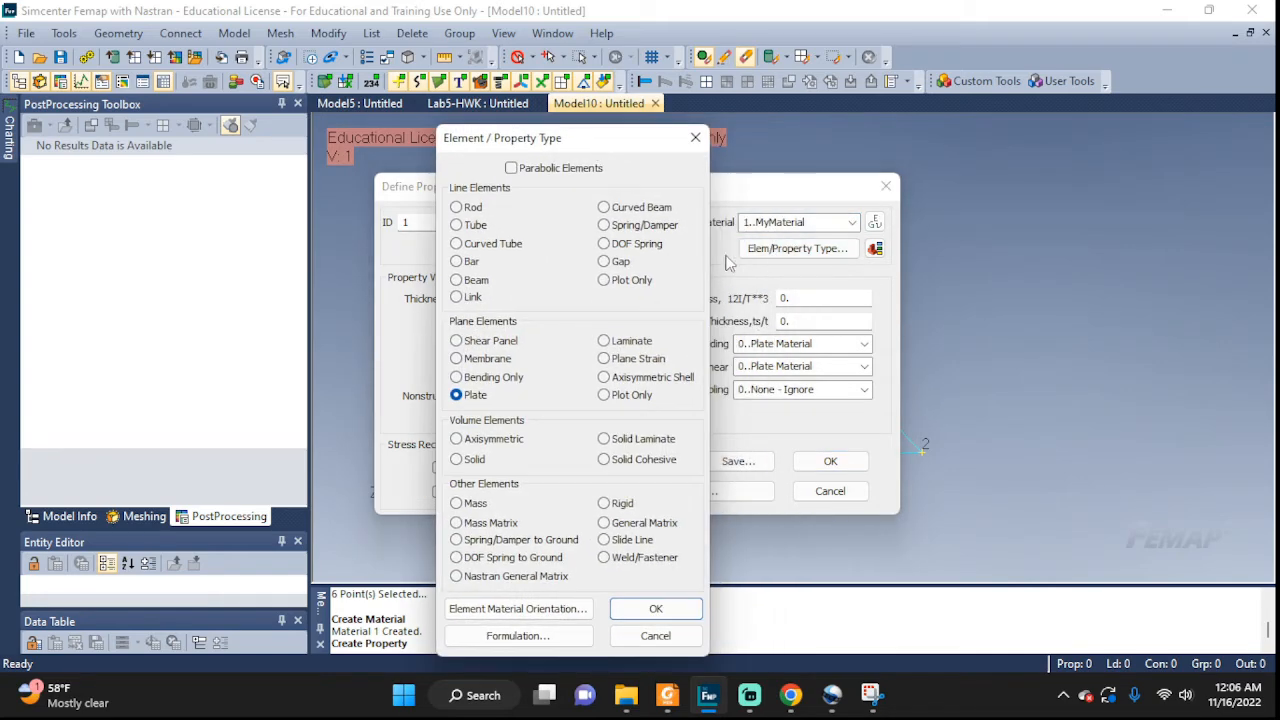
pyautogui.click(470, 208)
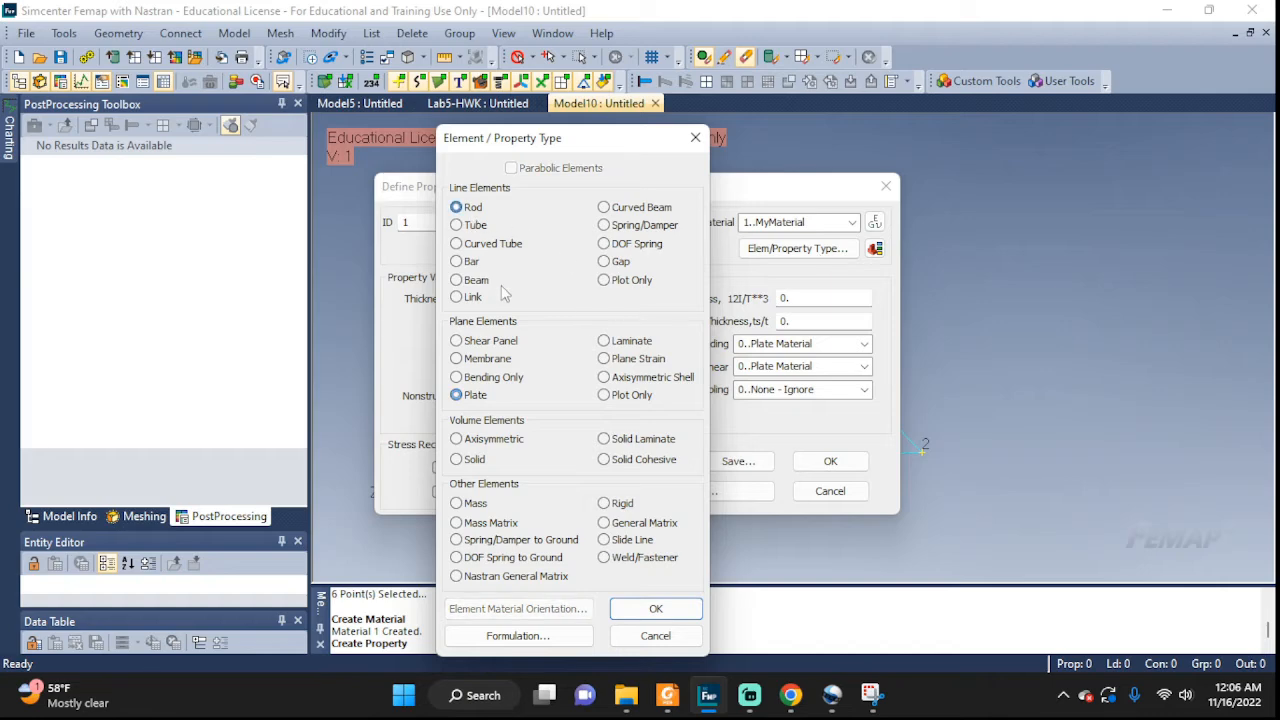
pyautogui.click(656, 609)
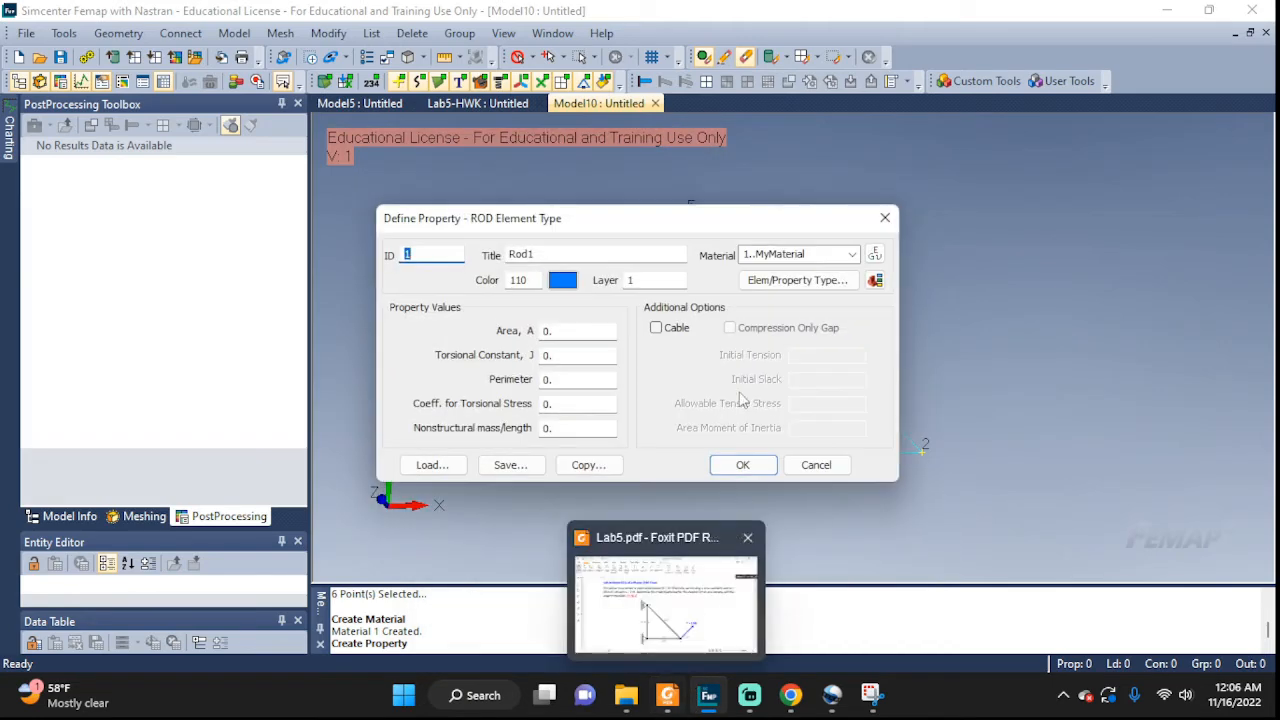
pyautogui.click(560, 333)
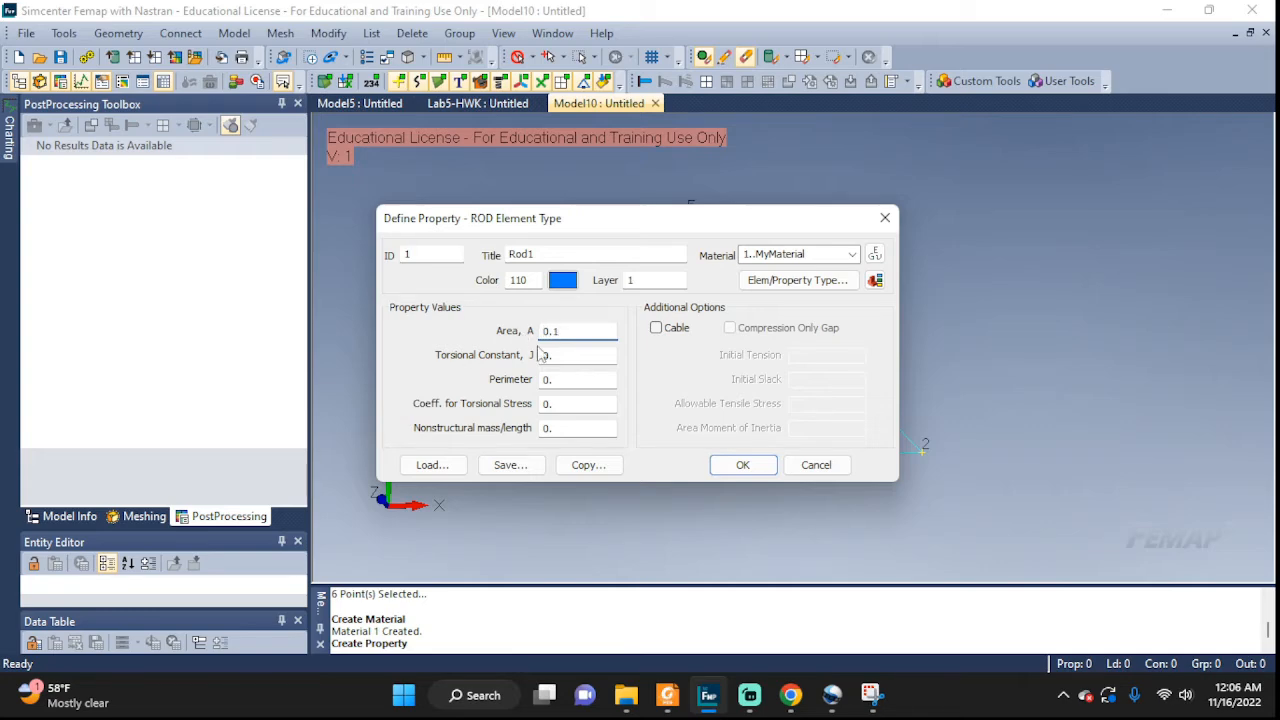
pyautogui.click(742, 466)
# Create a second Rod property titled Rod2 with MyMaterial and an area of 0.2, and end property definition.
pyautogui.click(516, 254)
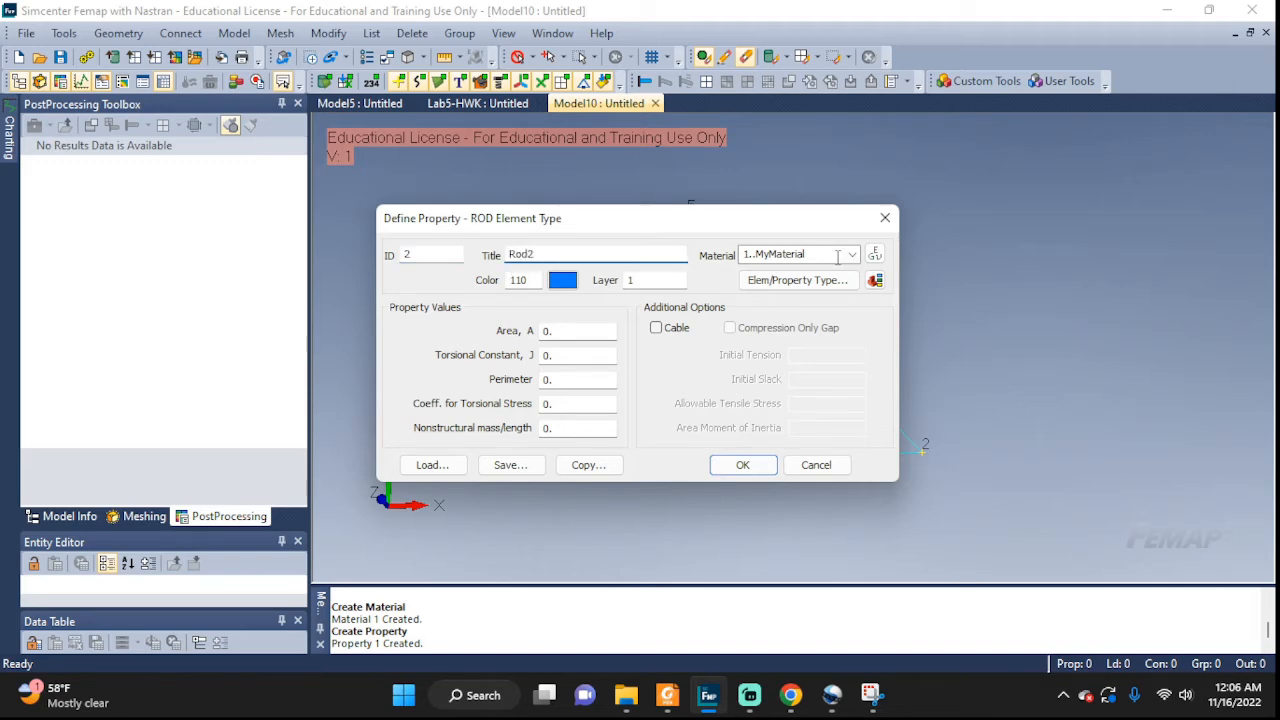
pyautogui.click(797, 280)
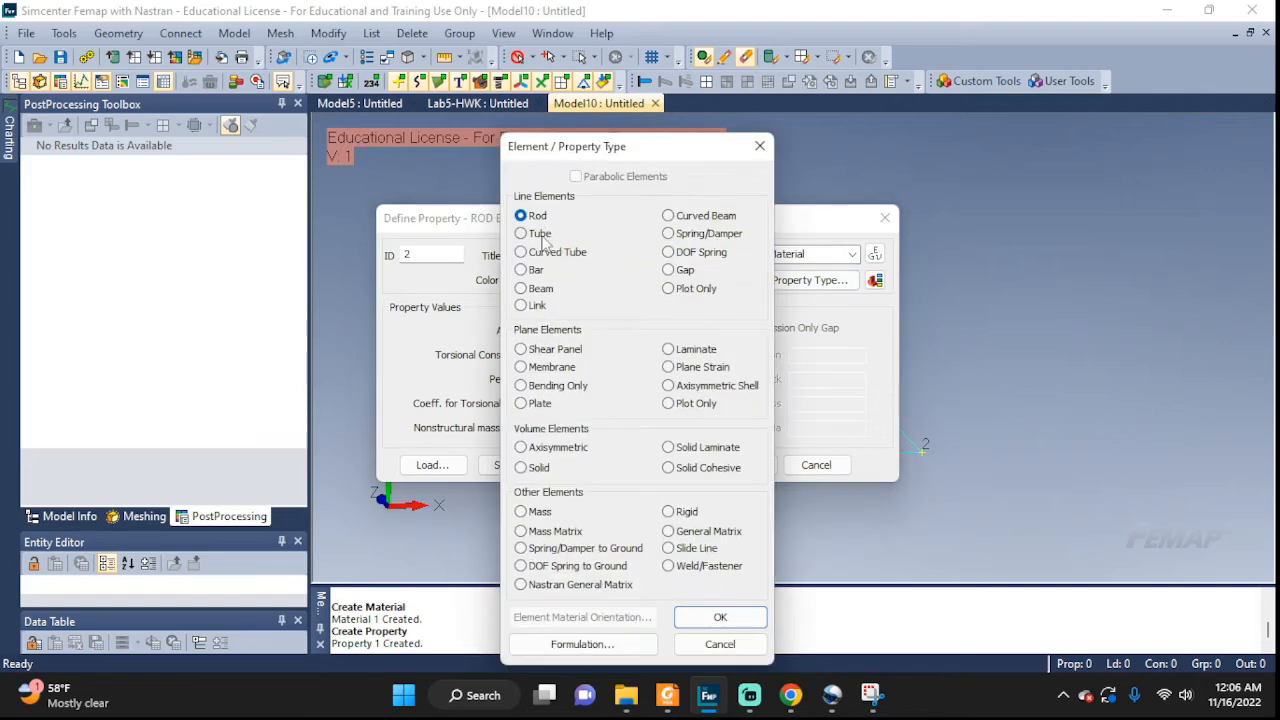
pyautogui.click(716, 616)
pyautogui.click(577, 332)
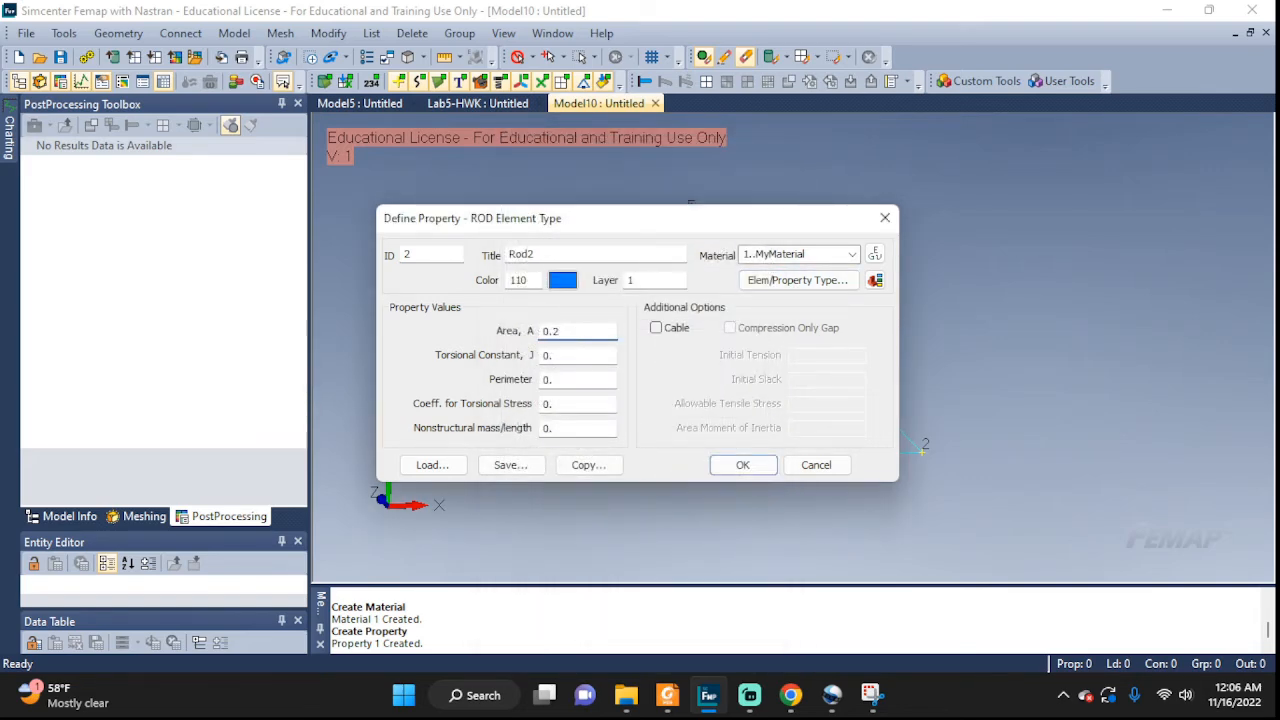
pyautogui.write('2')
pyautogui.click(743, 465)
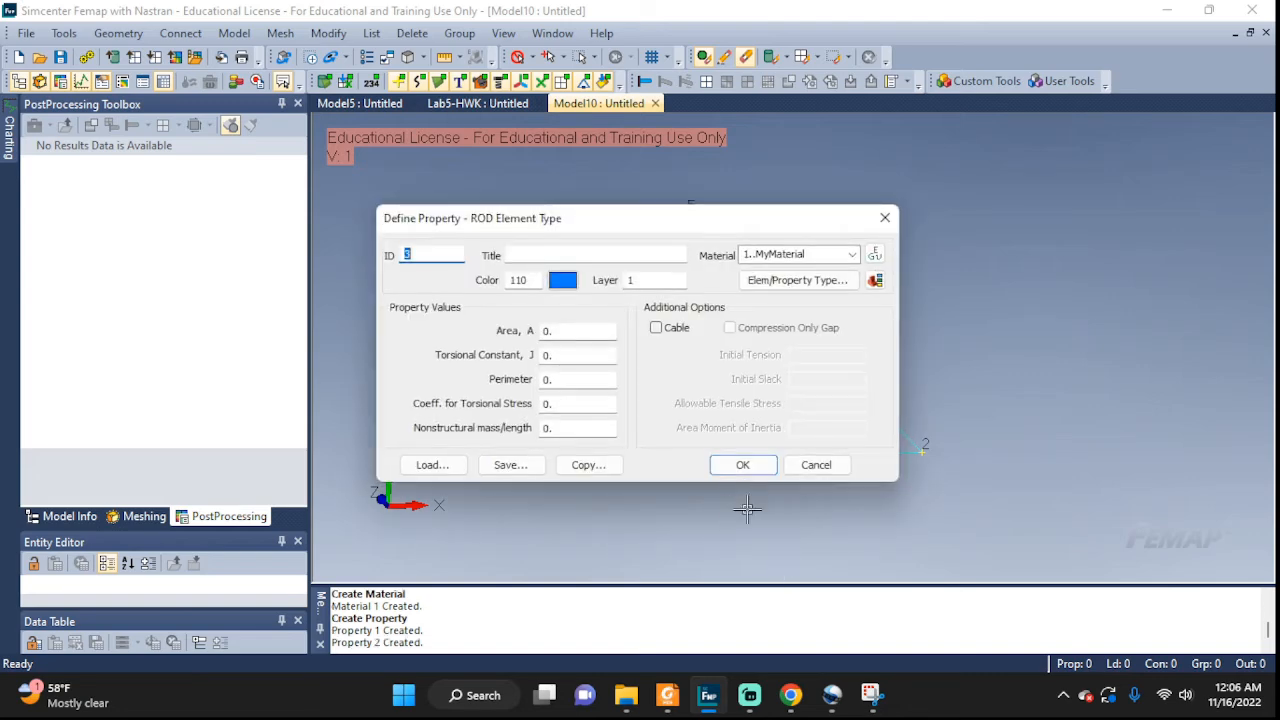
pyautogui.click(818, 466)
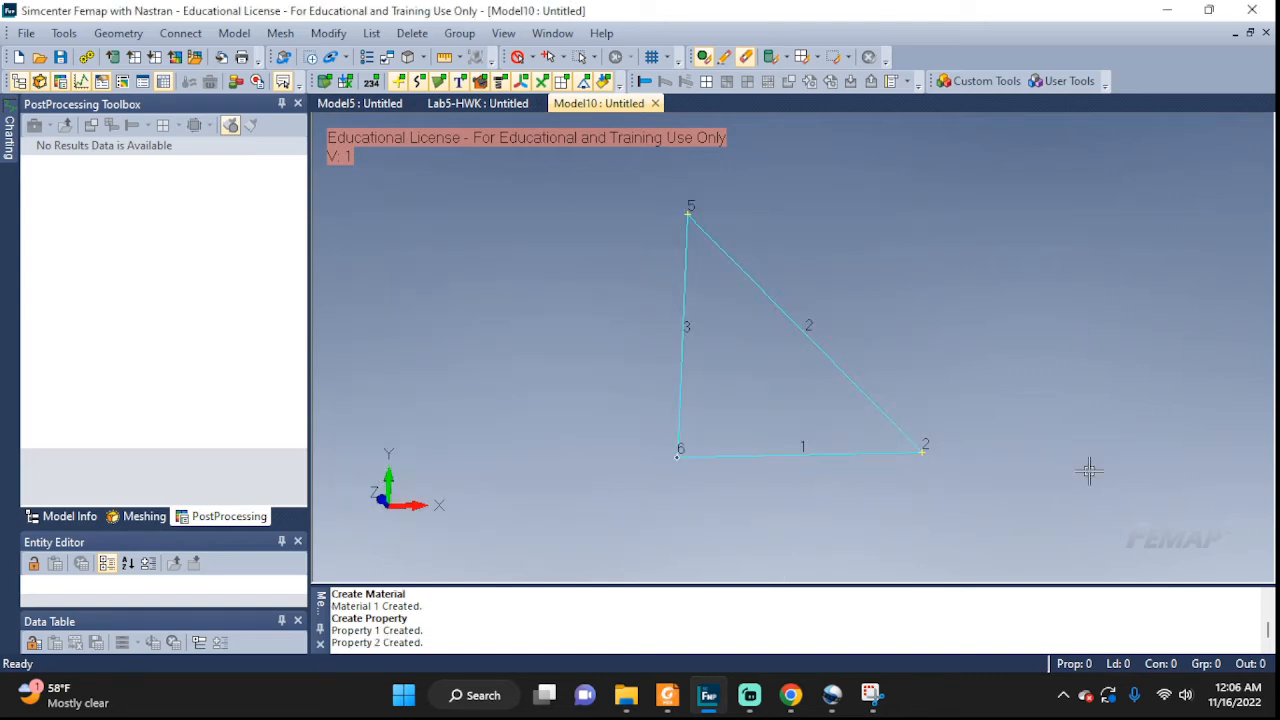
# Start sizing the mesh along curves, selecting and highlighting all three truss curves.
pyautogui.moveTo(1054, 451)
pyautogui.mouseDown(button='middle')
pyautogui.moveTo(994, 460)
pyautogui.moveTo(1040, 455)
pyautogui.mouseUp(button='middle')
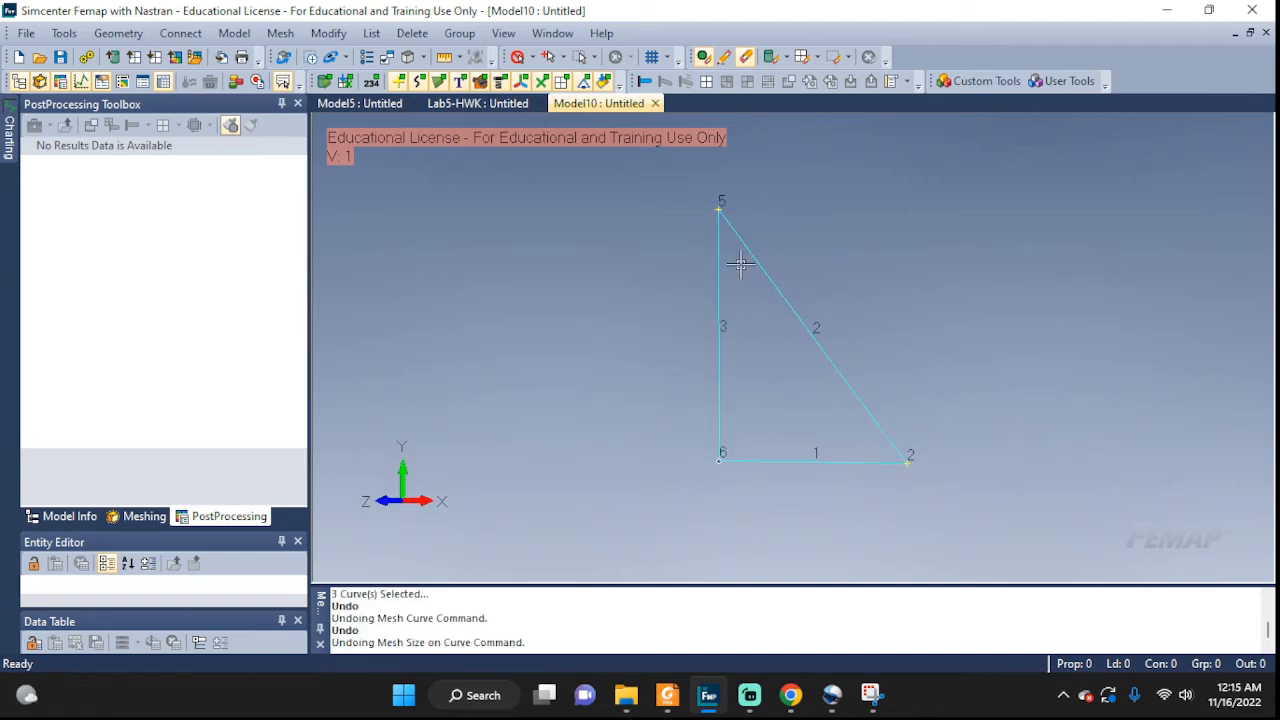
pyautogui.moveTo(729, 263); pyautogui.dragTo(694, 243, button='middle')
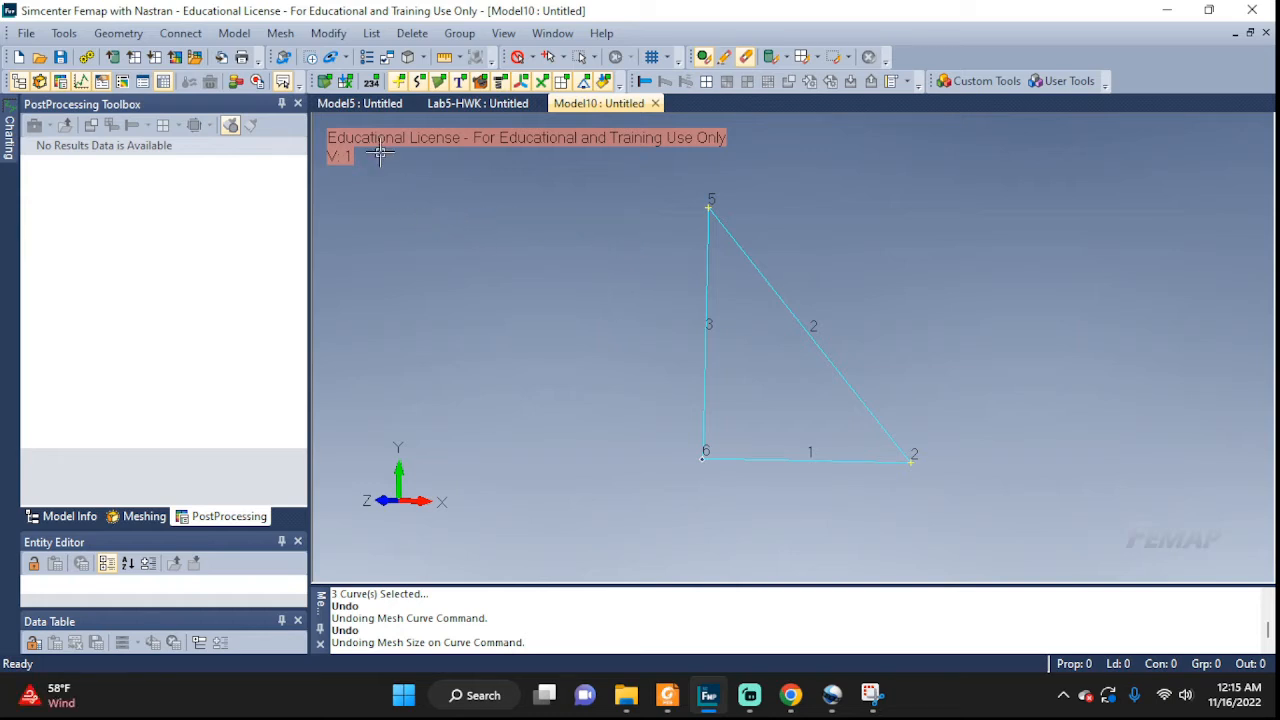
pyautogui.click(282, 33)
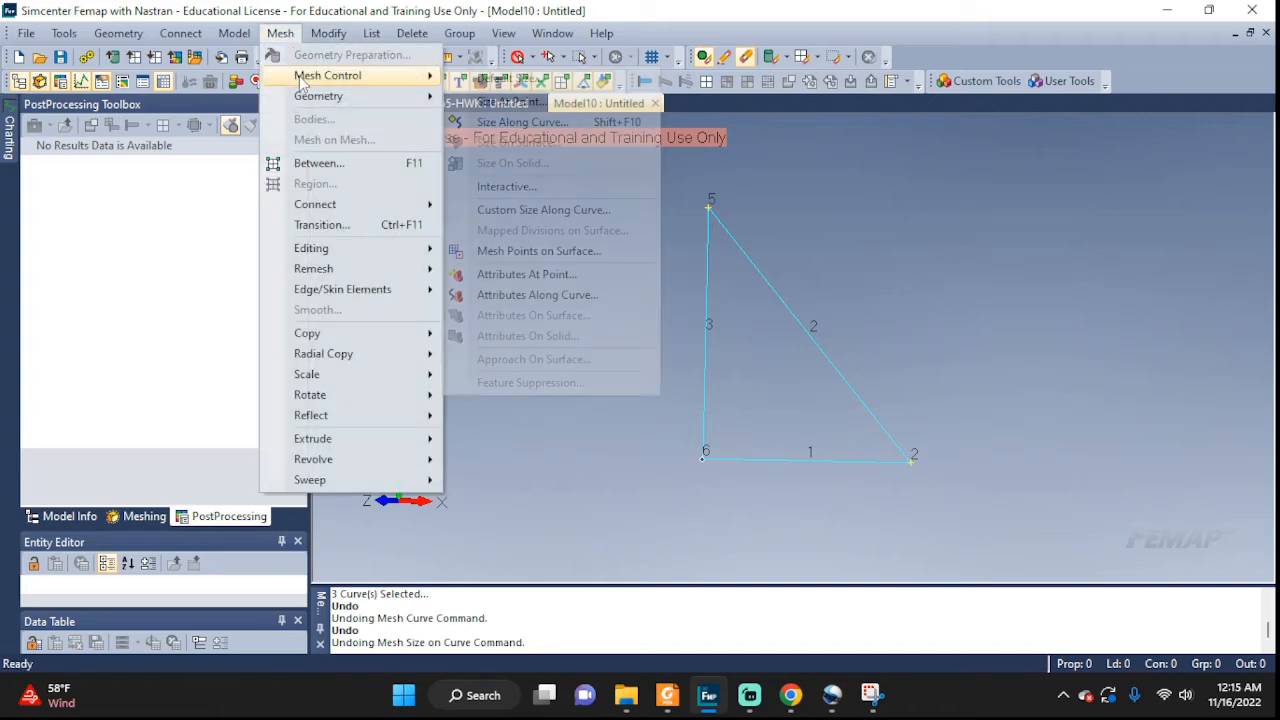
pyautogui.moveTo(330, 75)
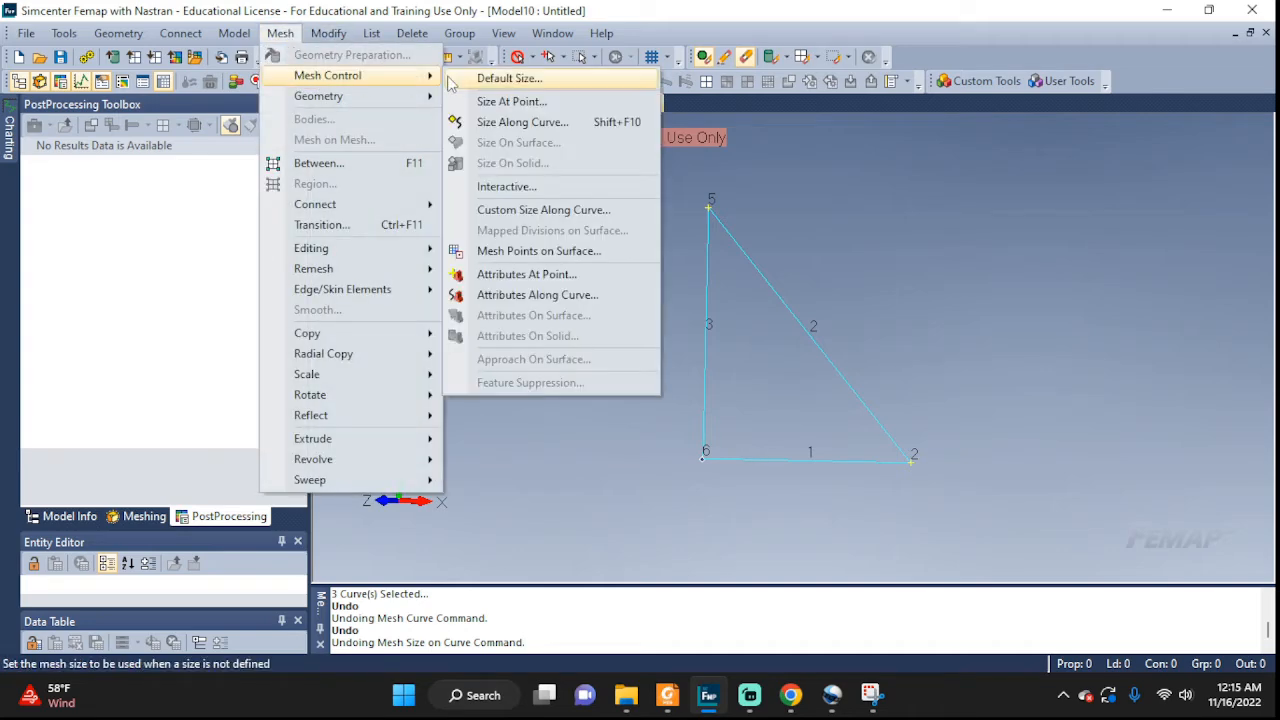
pyautogui.click(530, 124)
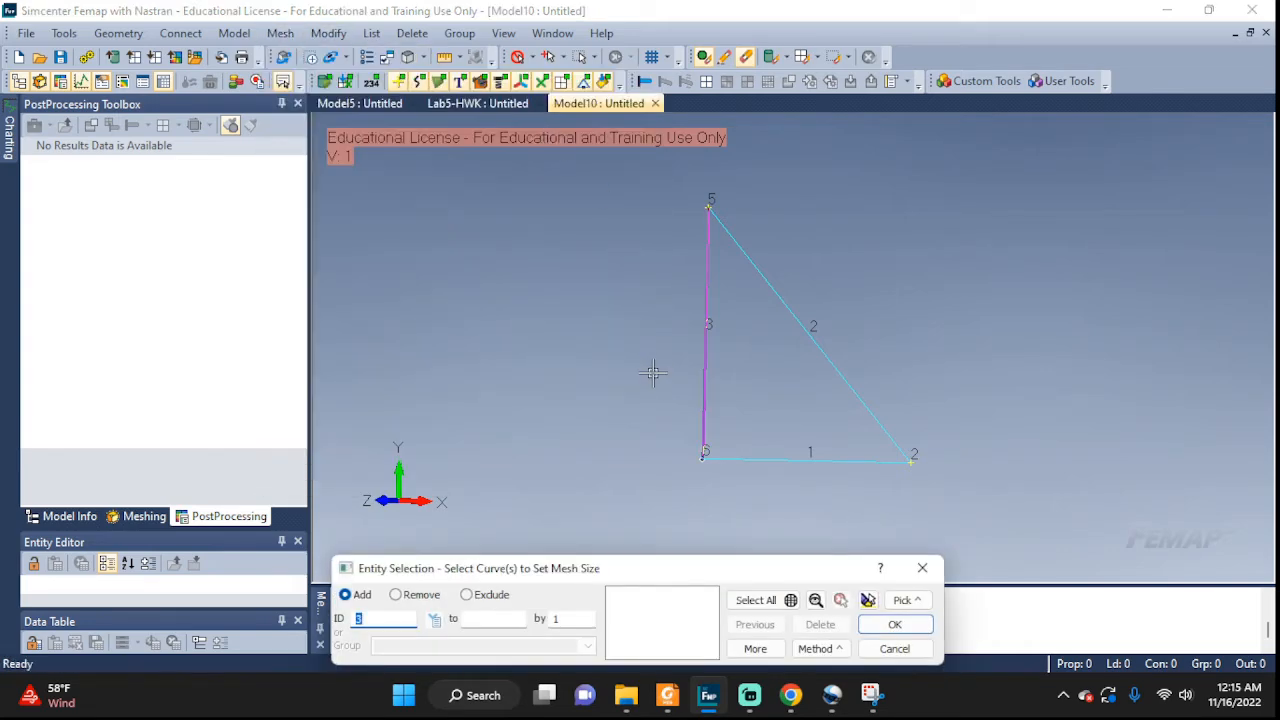
pyautogui.click(755, 600)
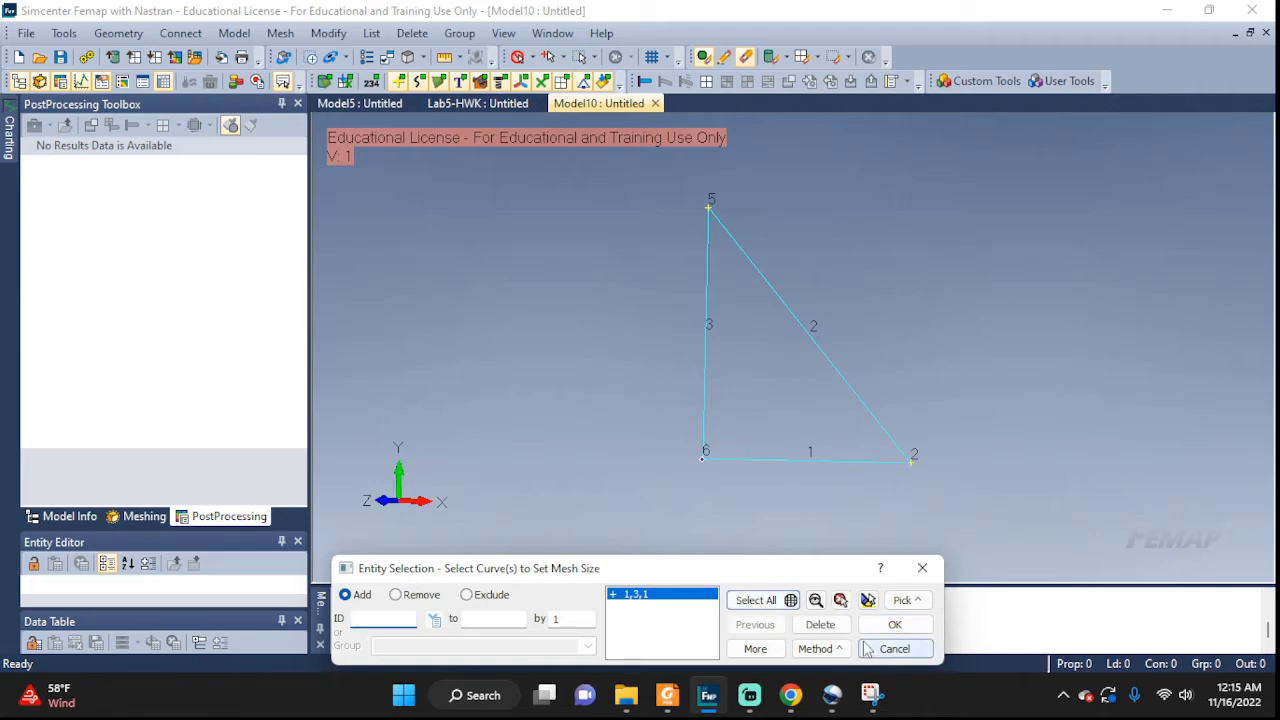
pyautogui.click(868, 600)
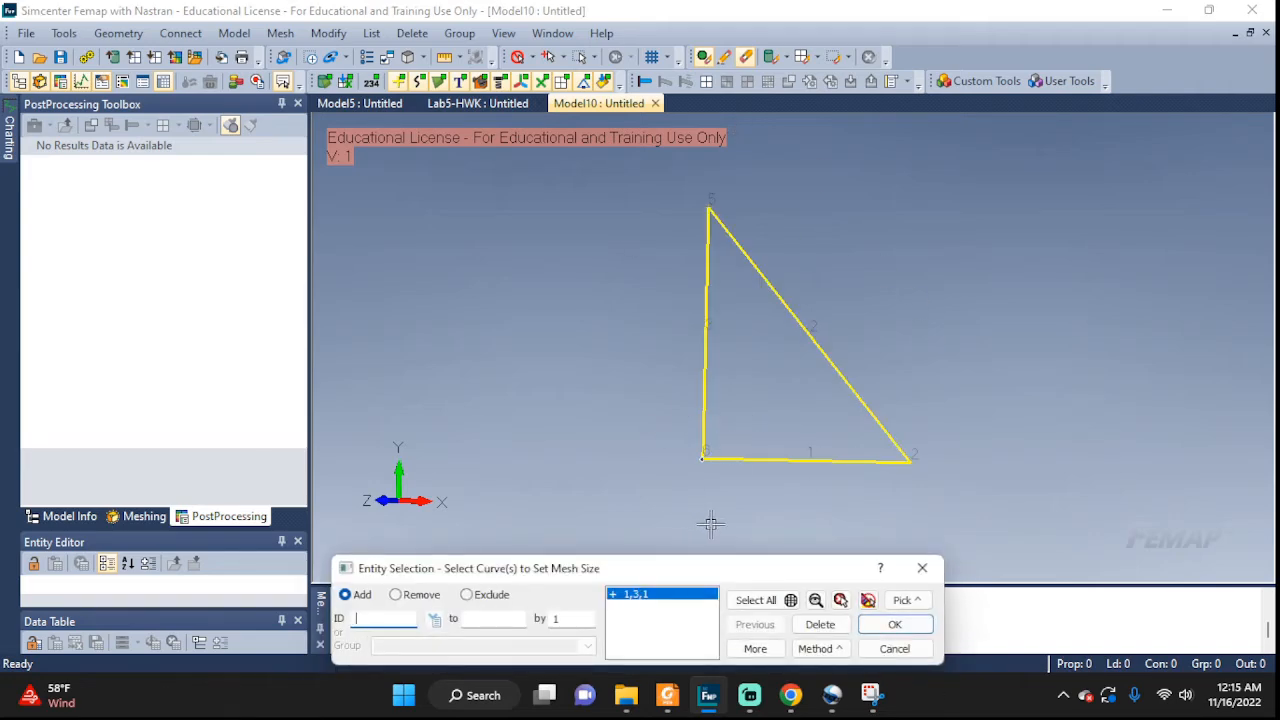
pyautogui.click(892, 625)
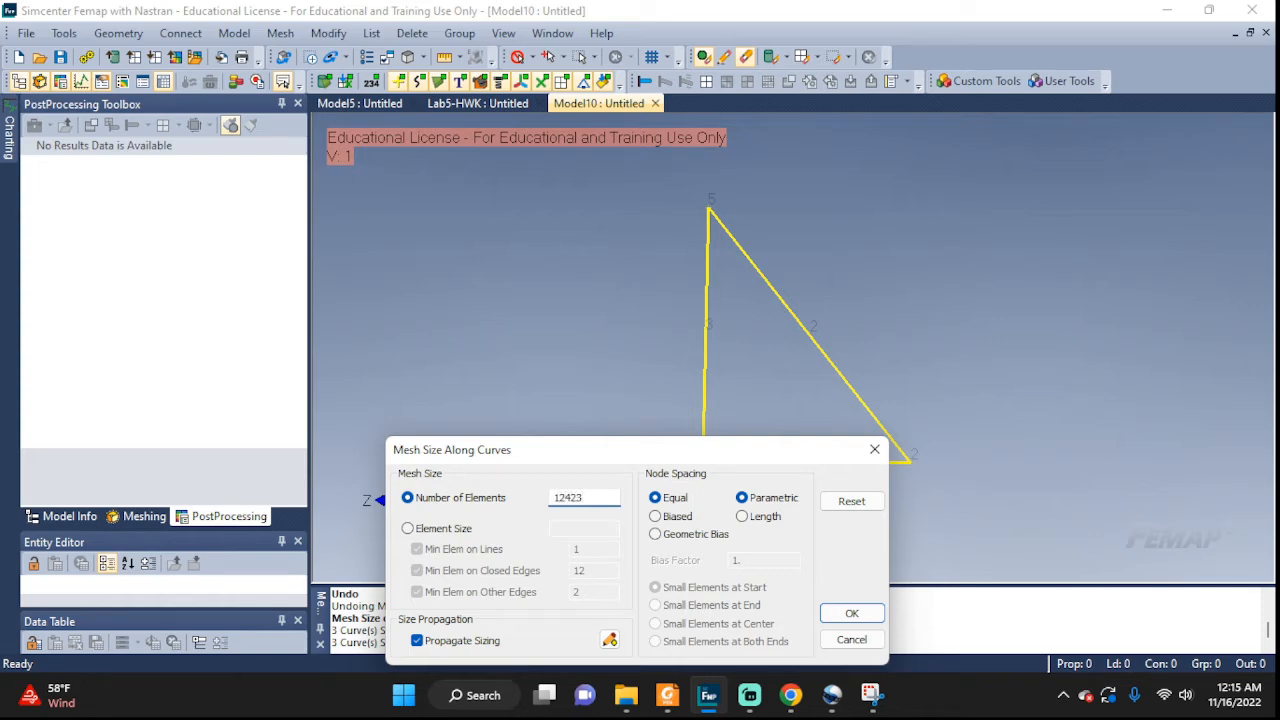
pyautogui.write('1242')
pyautogui.press('BackSpace')
pyautogui.press('BackSpace')
pyautogui.press('BackSpace')
pyautogui.press('BackSpace')
pyautogui.click(408, 529)
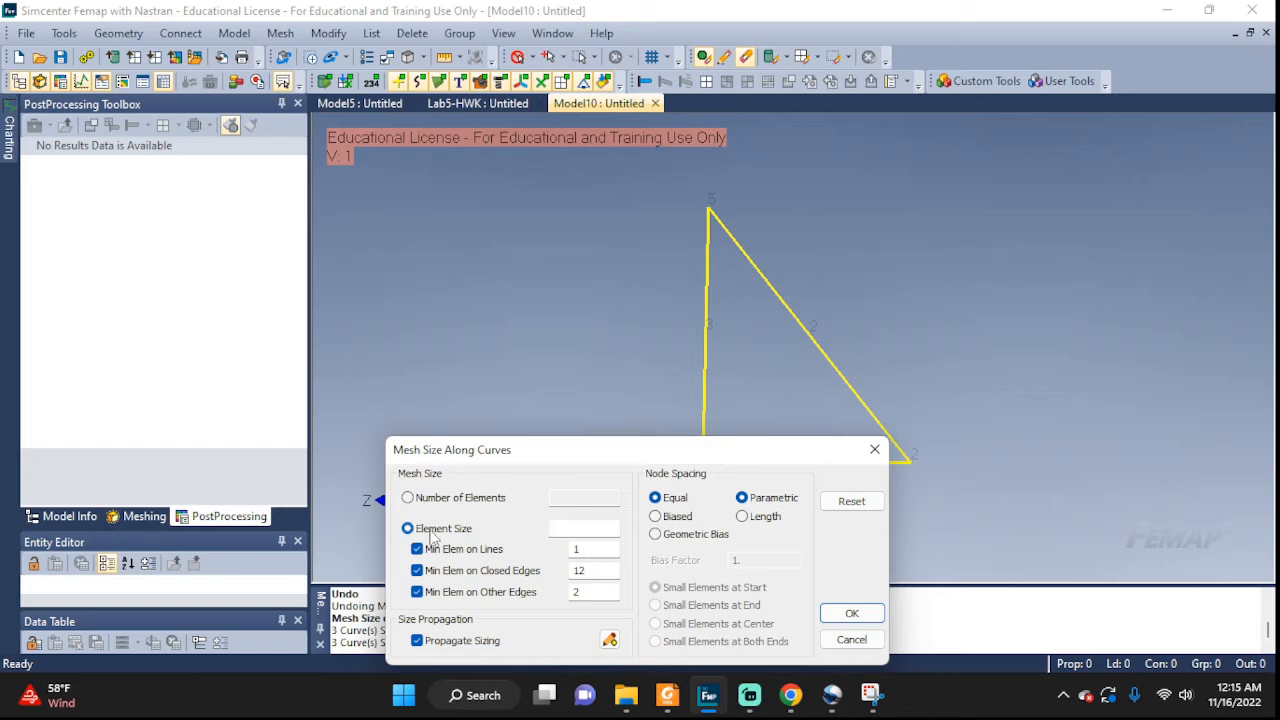
pyautogui.click(569, 531)
pyautogui.press('BackSpace')
pyautogui.press('BackSpace')
pyautogui.press('BackSpace')
# Size the selected curves by number of elements, with one element per curve, and end mesh sizing.
pyautogui.click(407, 497)
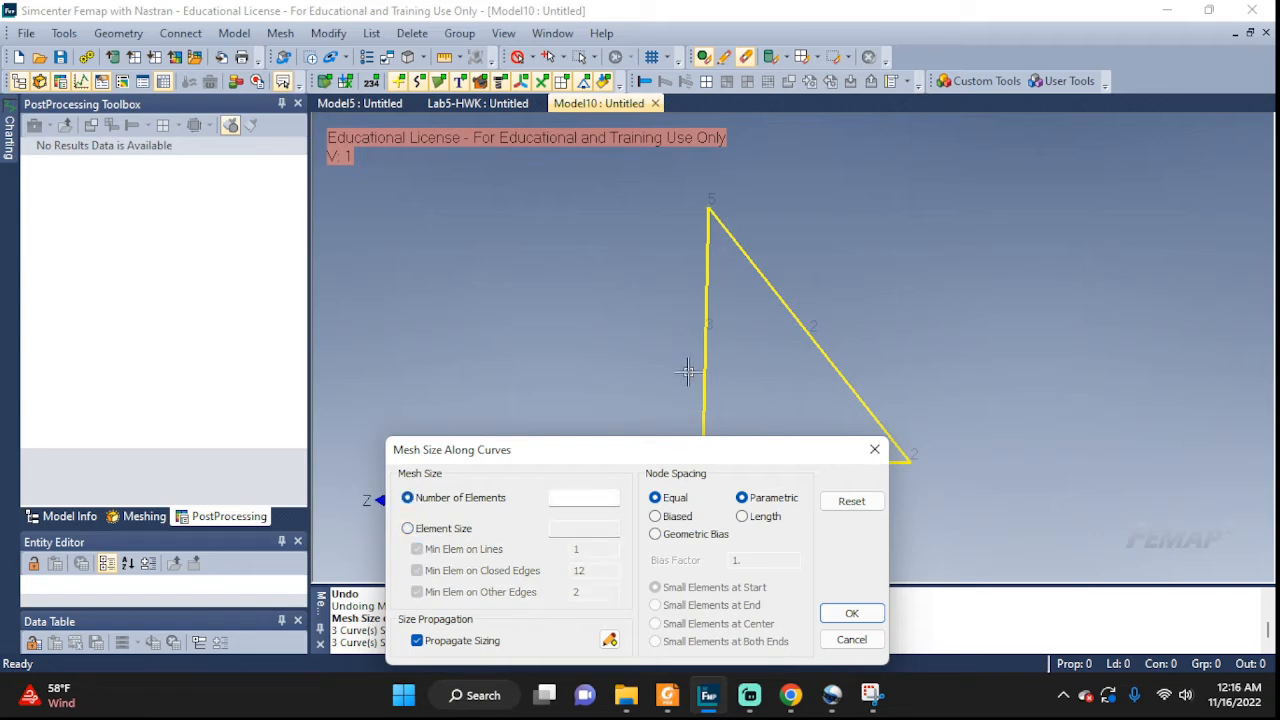
pyautogui.click(577, 494)
pyautogui.click(846, 619)
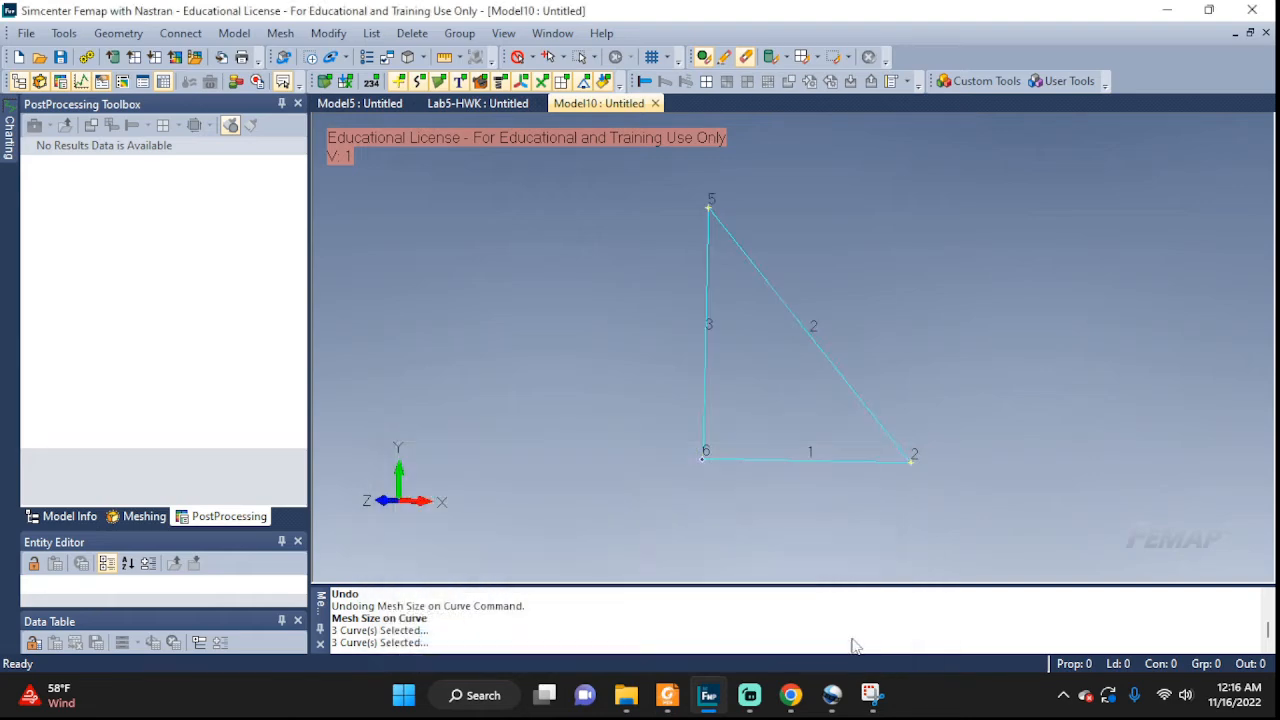
pyautogui.click(894, 648)
# Start meshing curves and select only horizontal curve 1 and vertical curve 3, clearing any other selection.
pyautogui.click(278, 34)
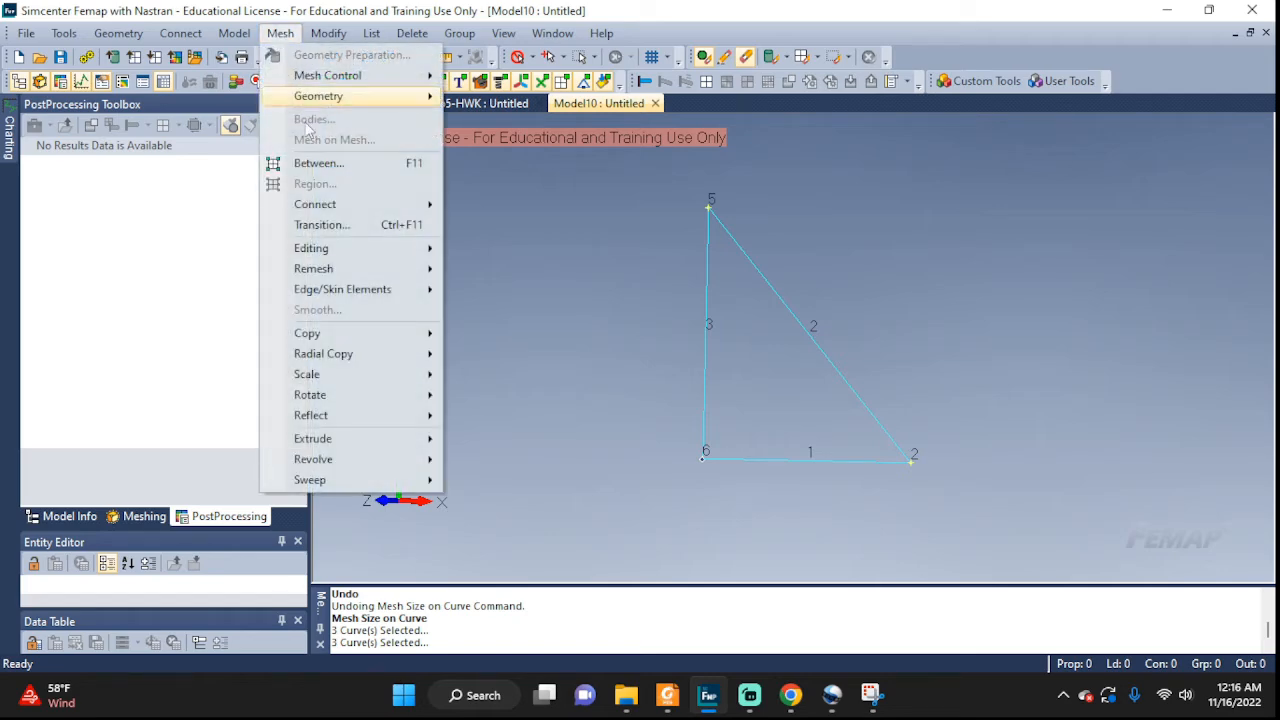
pyautogui.moveTo(322, 104)
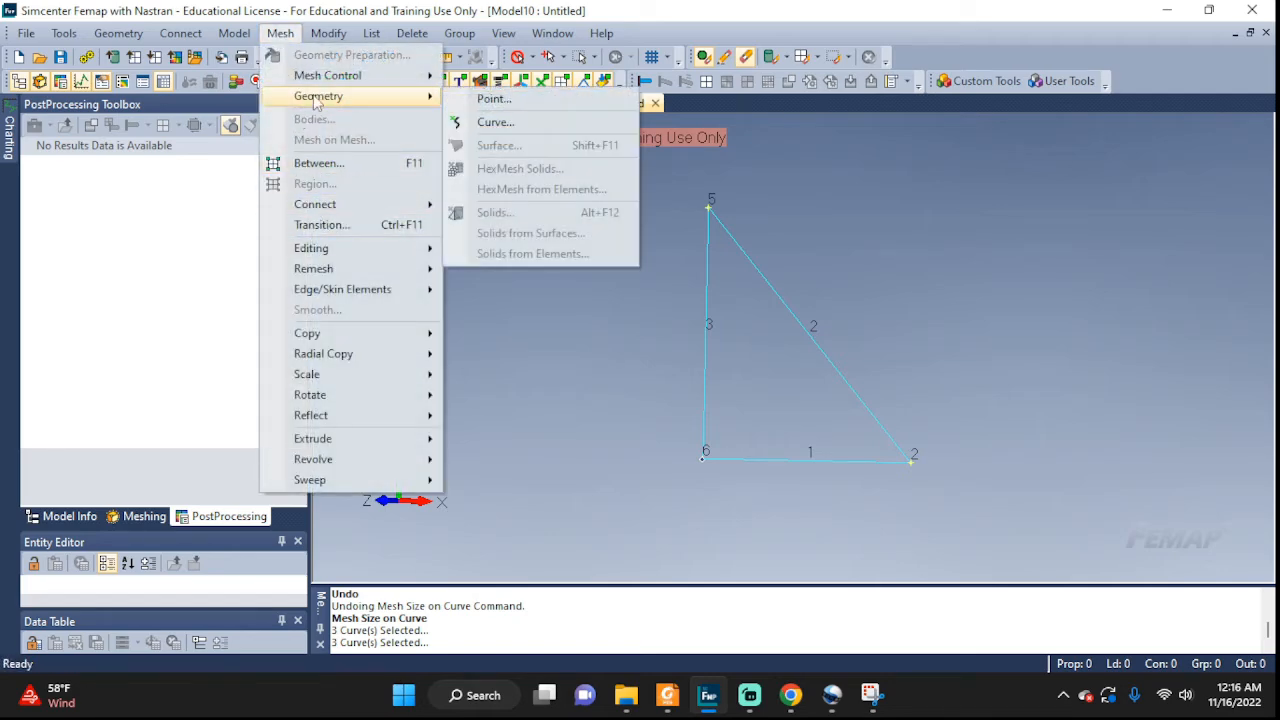
pyautogui.click(519, 124)
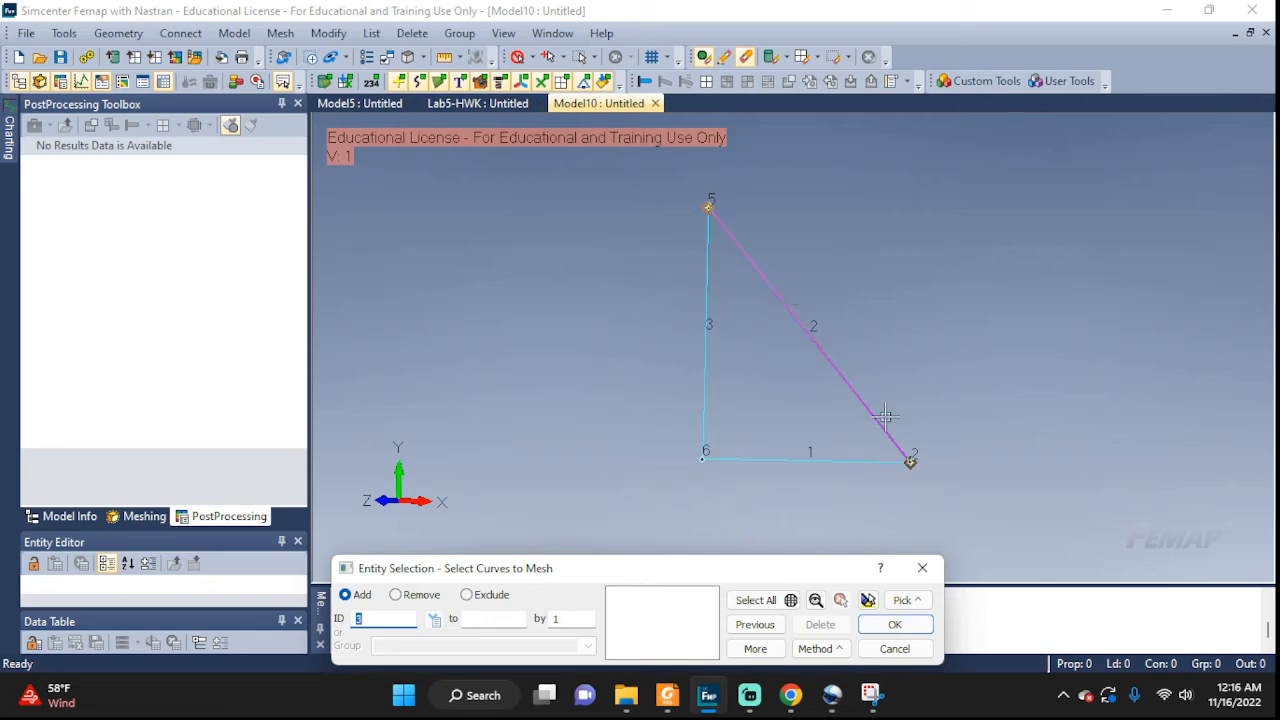
pyautogui.click(757, 600)
pyautogui.moveTo(628, 712)
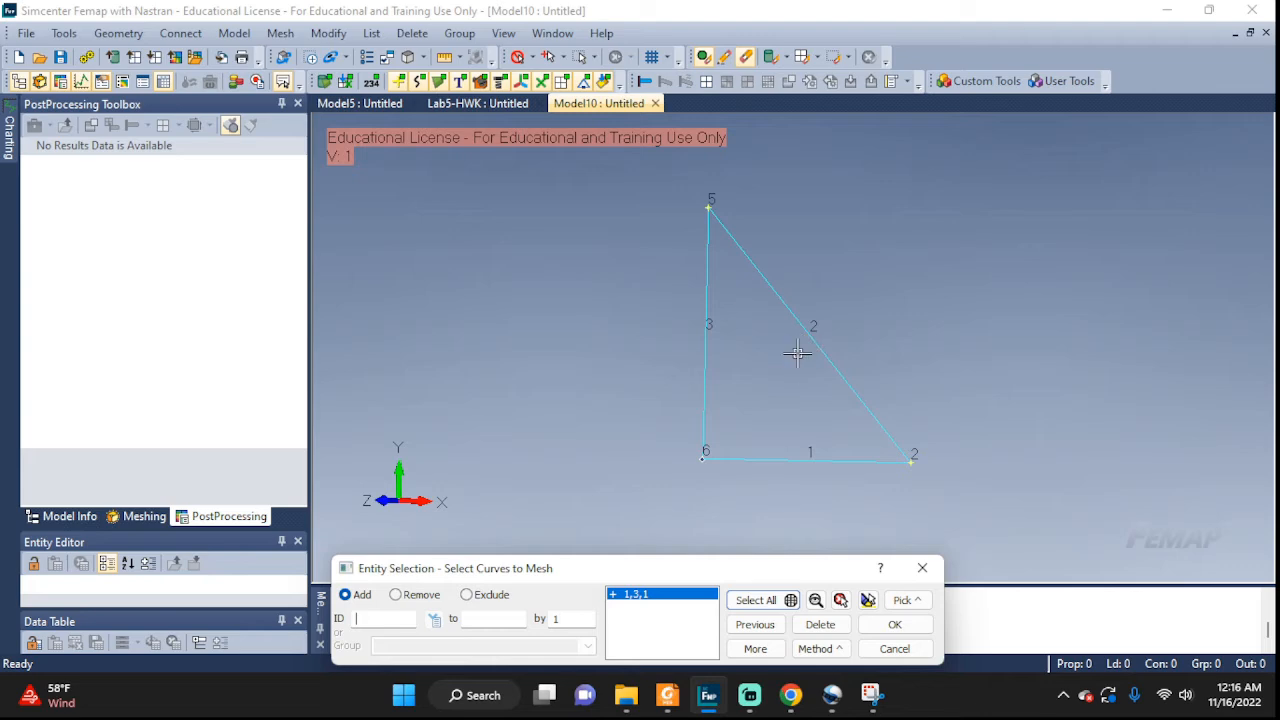
pyautogui.click(840, 600)
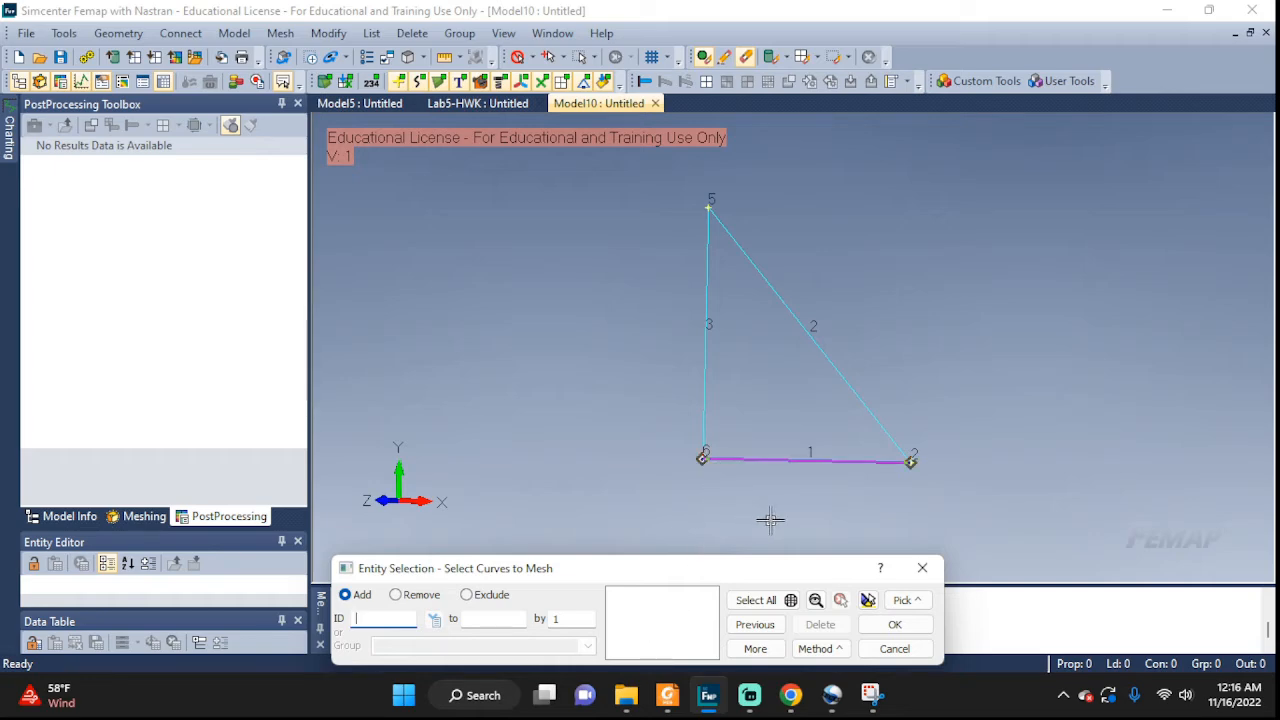
pyautogui.click(807, 459)
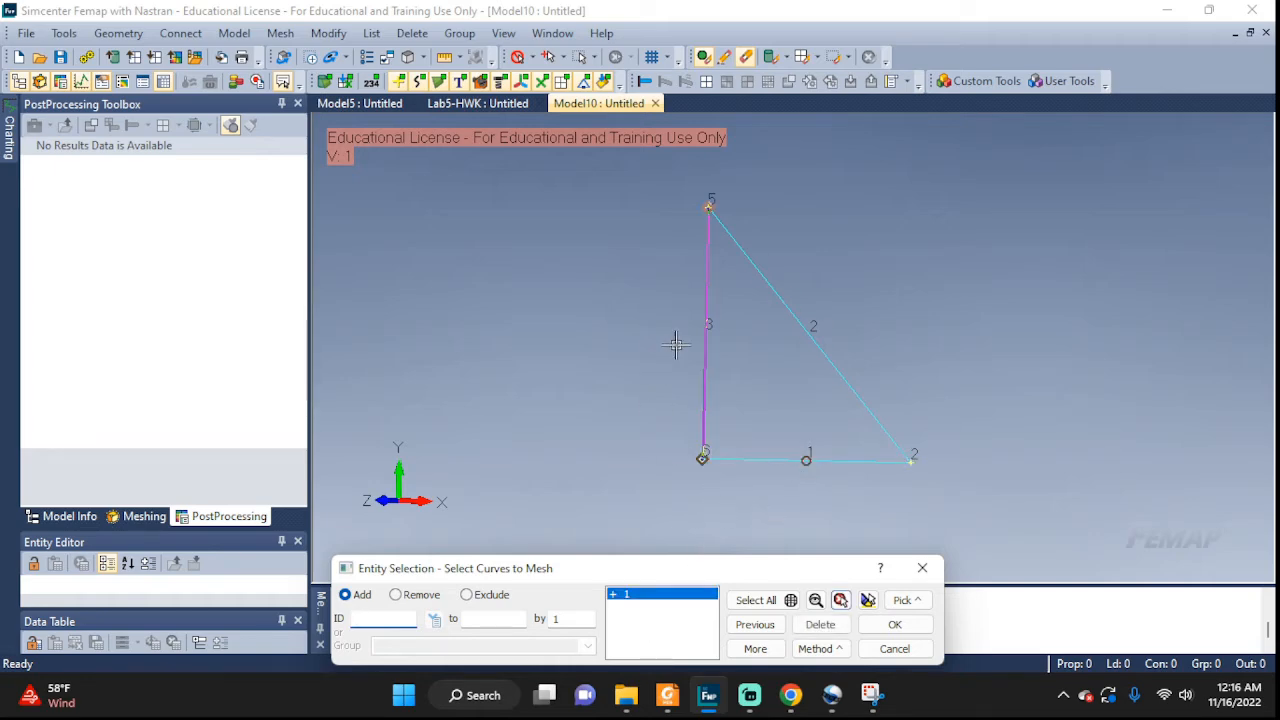
pyautogui.click(706, 333)
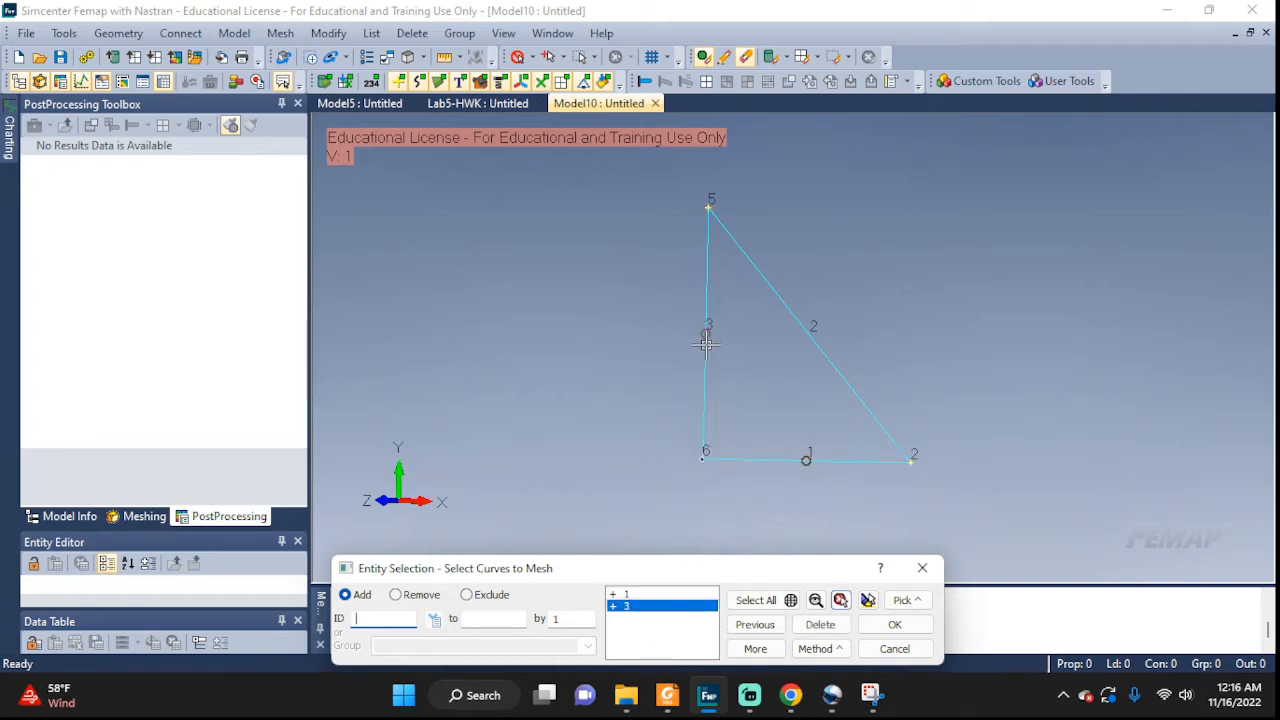
# Generate elements and nodes on the two selected curves using the Rod1 property.
pyautogui.click(894, 624)
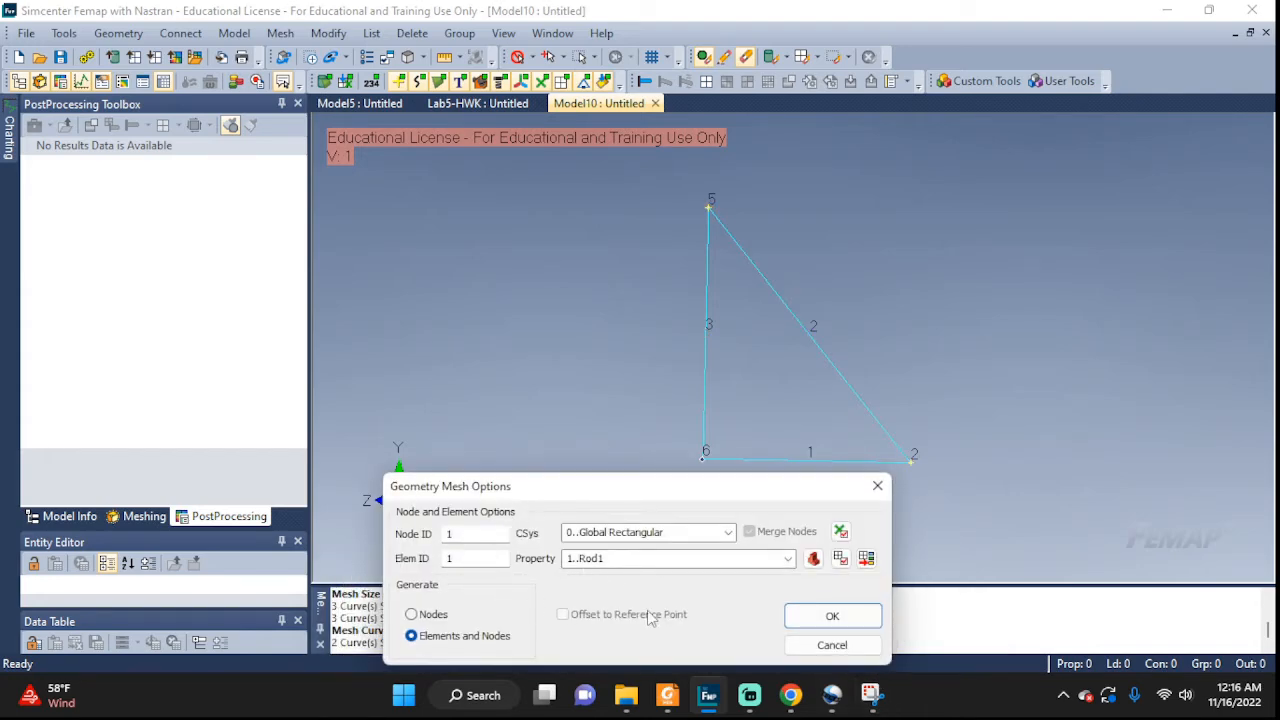
pyautogui.click(788, 558)
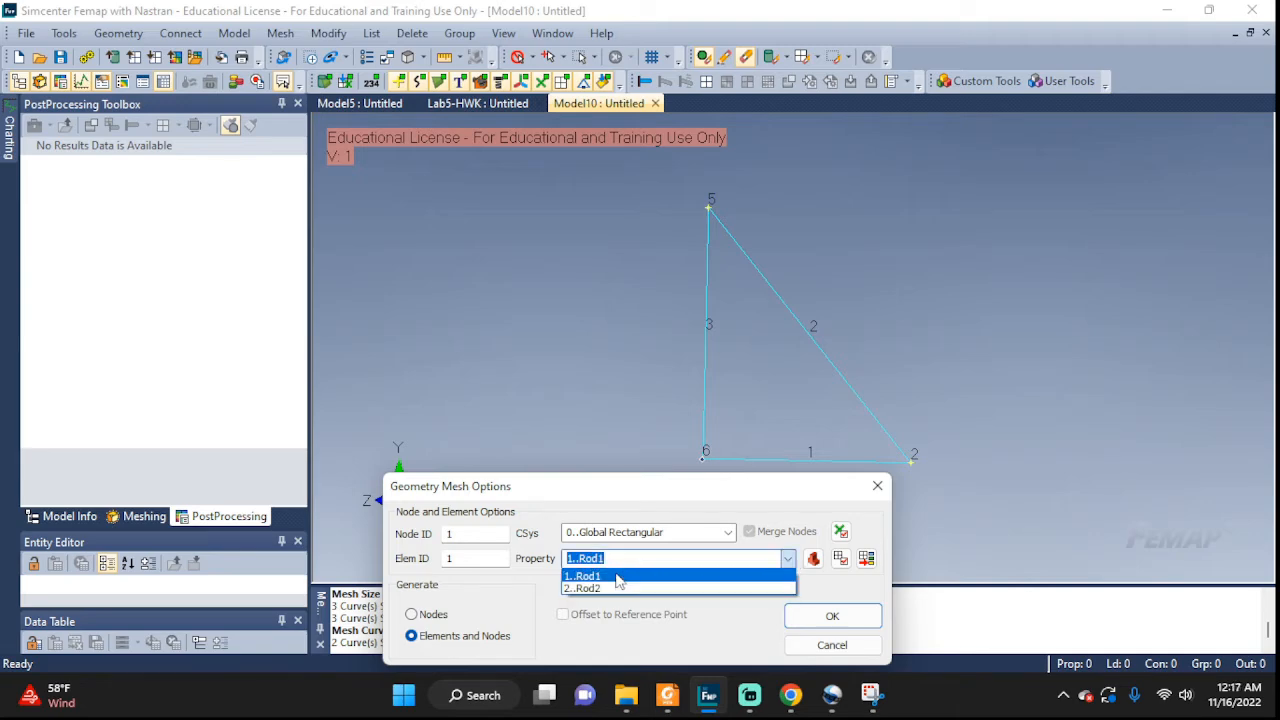
pyautogui.click(619, 577)
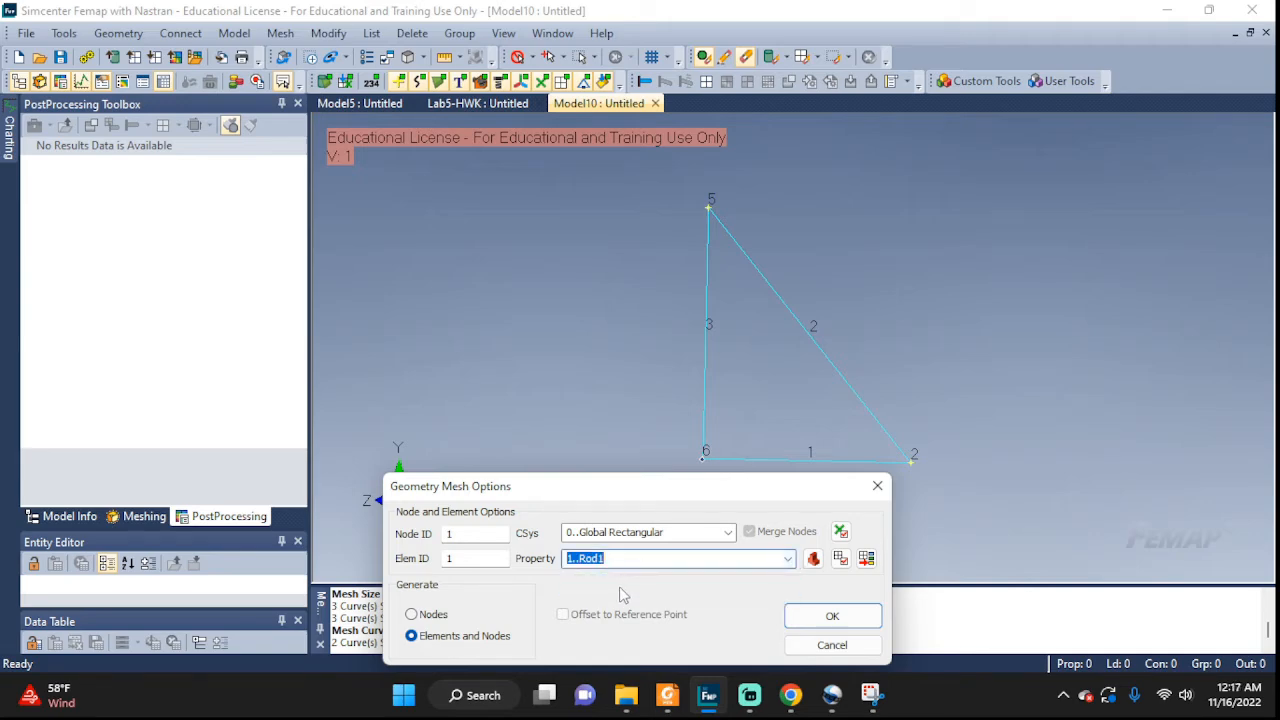
pyautogui.click(827, 614)
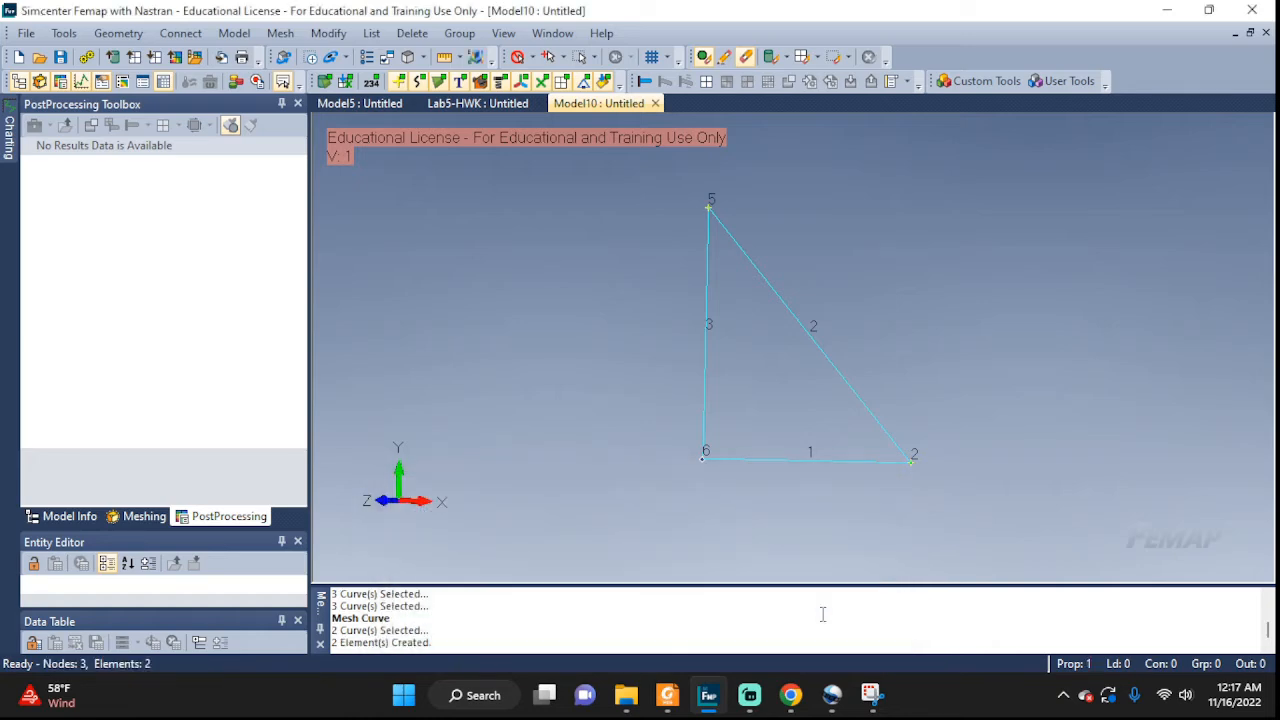
# Mesh diagonal curve 2 with elements and nodes using the Rod2 property, keeping node merging on.
pyautogui.click(280, 33)
pyautogui.moveTo(316, 99)
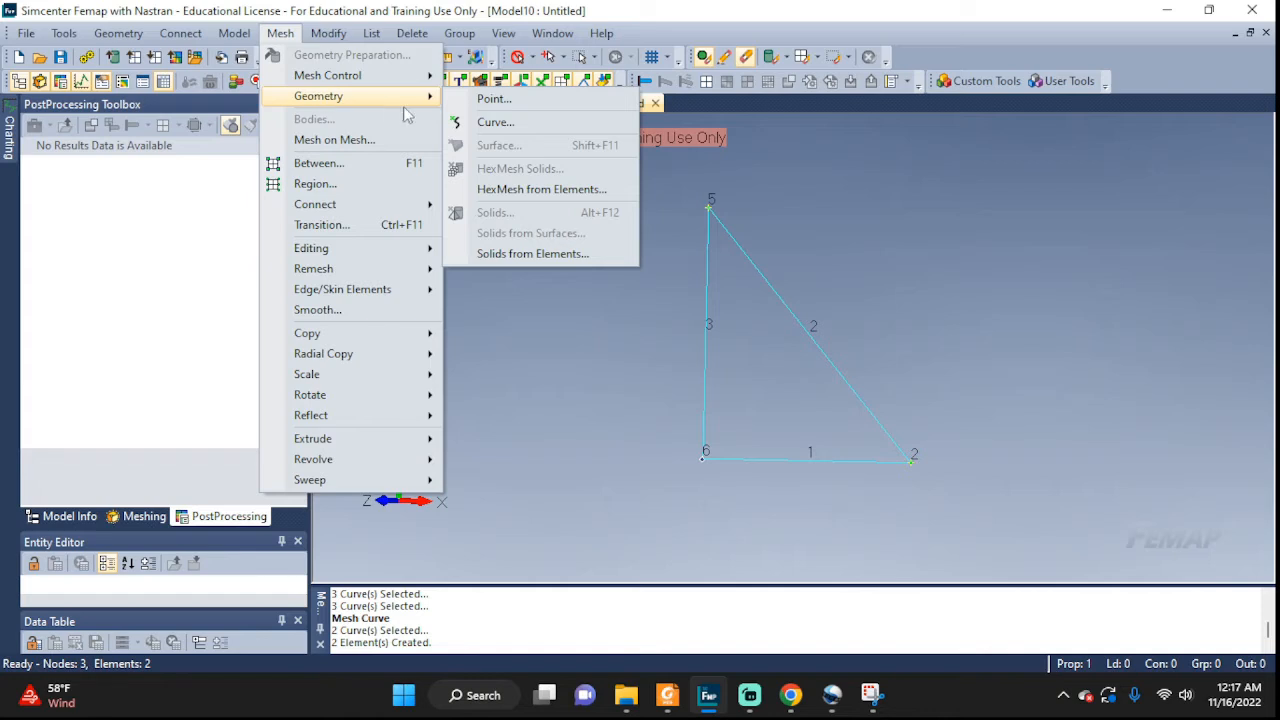
pyautogui.click(495, 122)
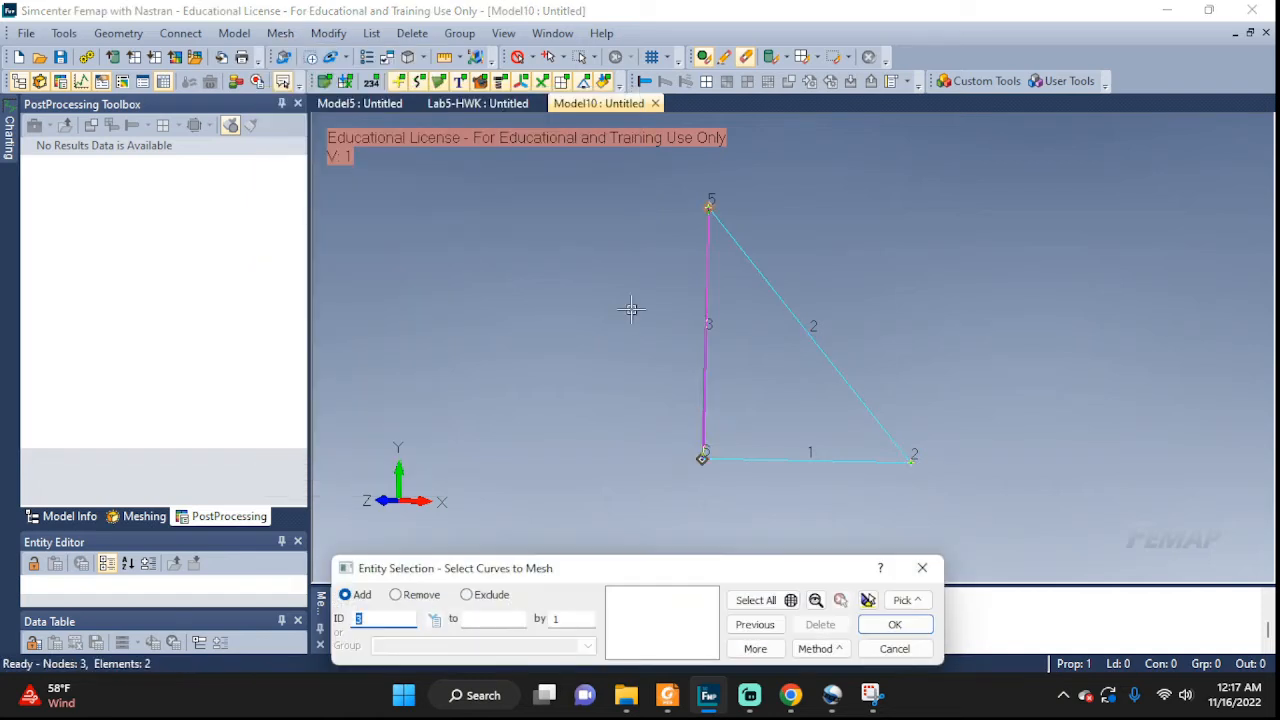
pyautogui.click(814, 330)
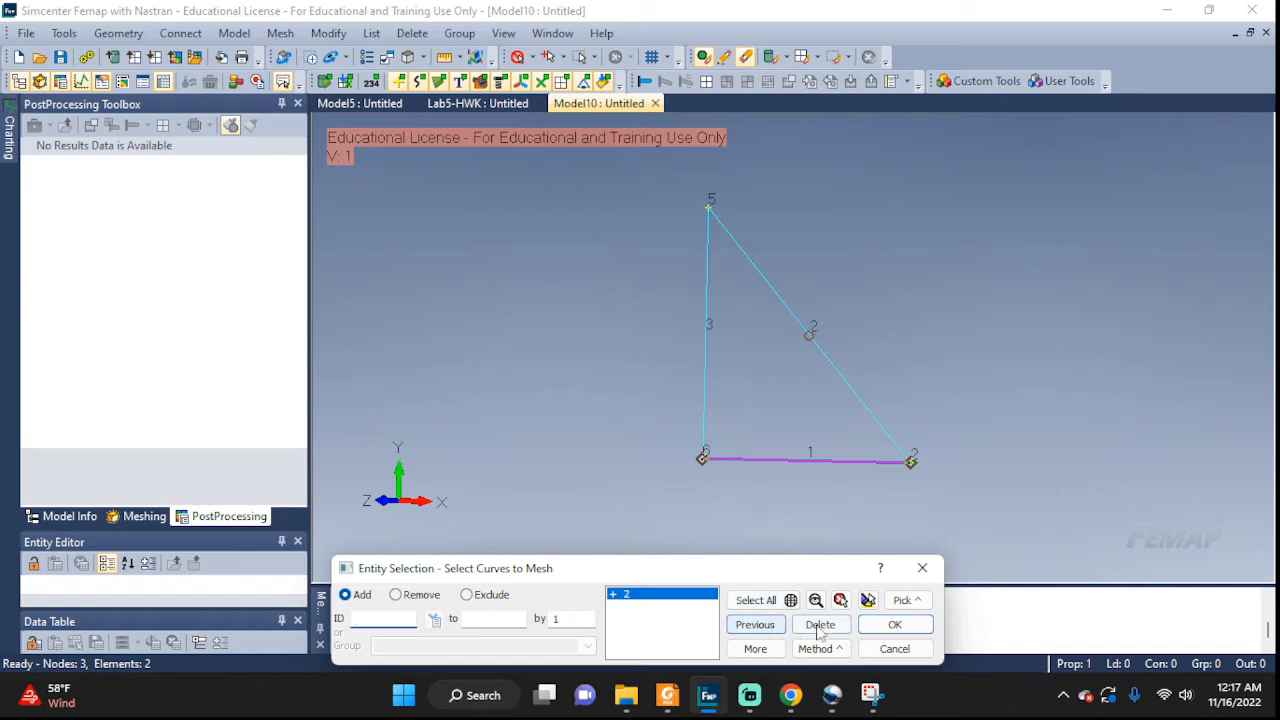
pyautogui.click(867, 600)
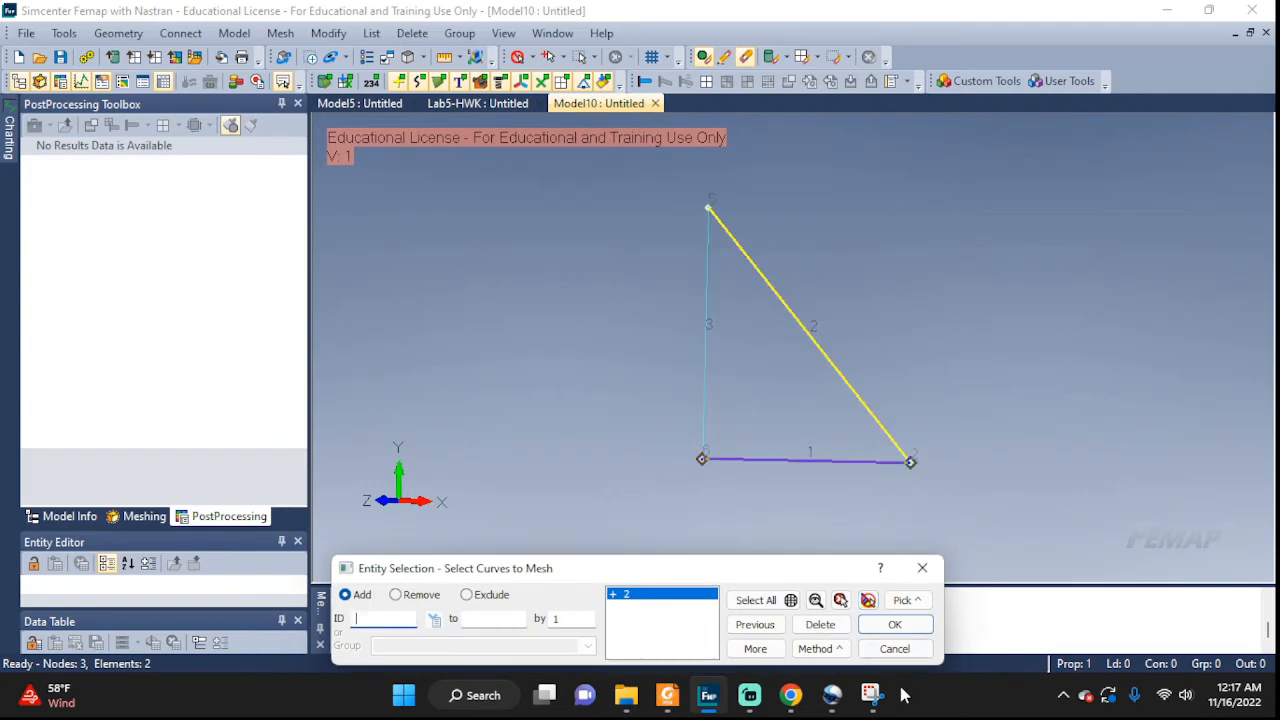
pyautogui.click(894, 624)
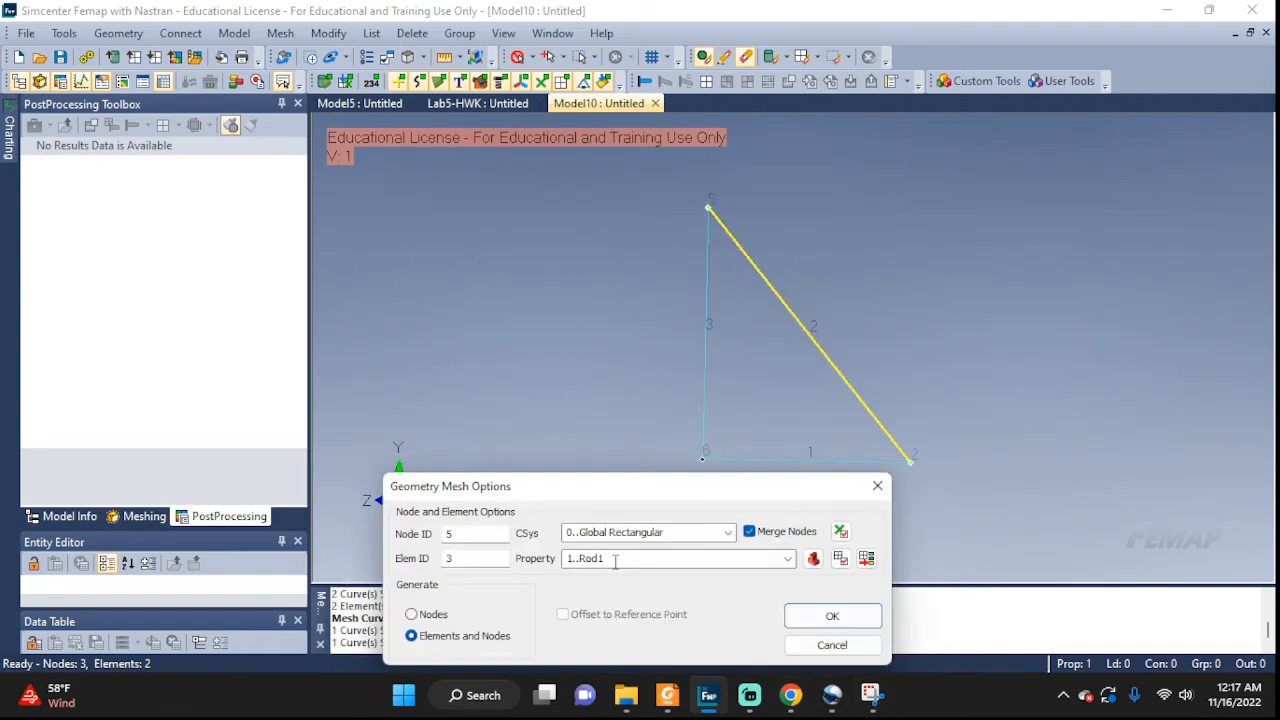
pyautogui.click(788, 558)
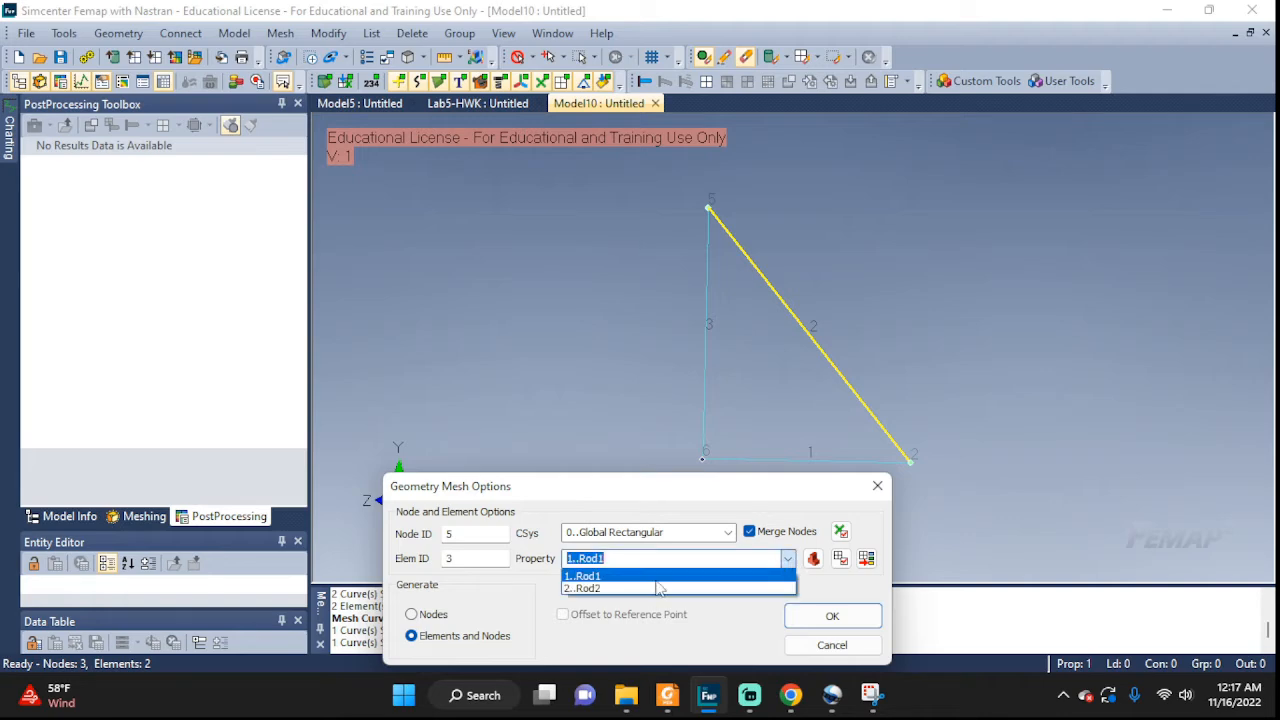
pyautogui.click(592, 586)
pyautogui.click(830, 616)
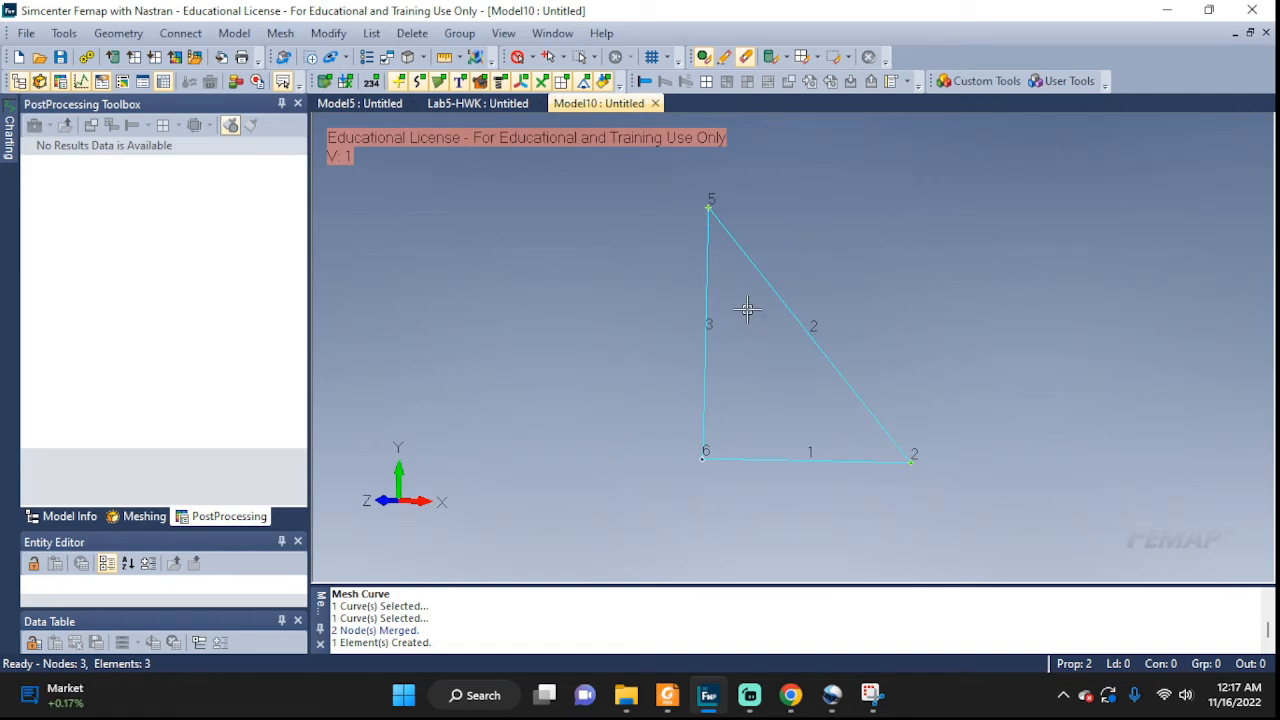
pyautogui.hotkey('ctrl', 'q')
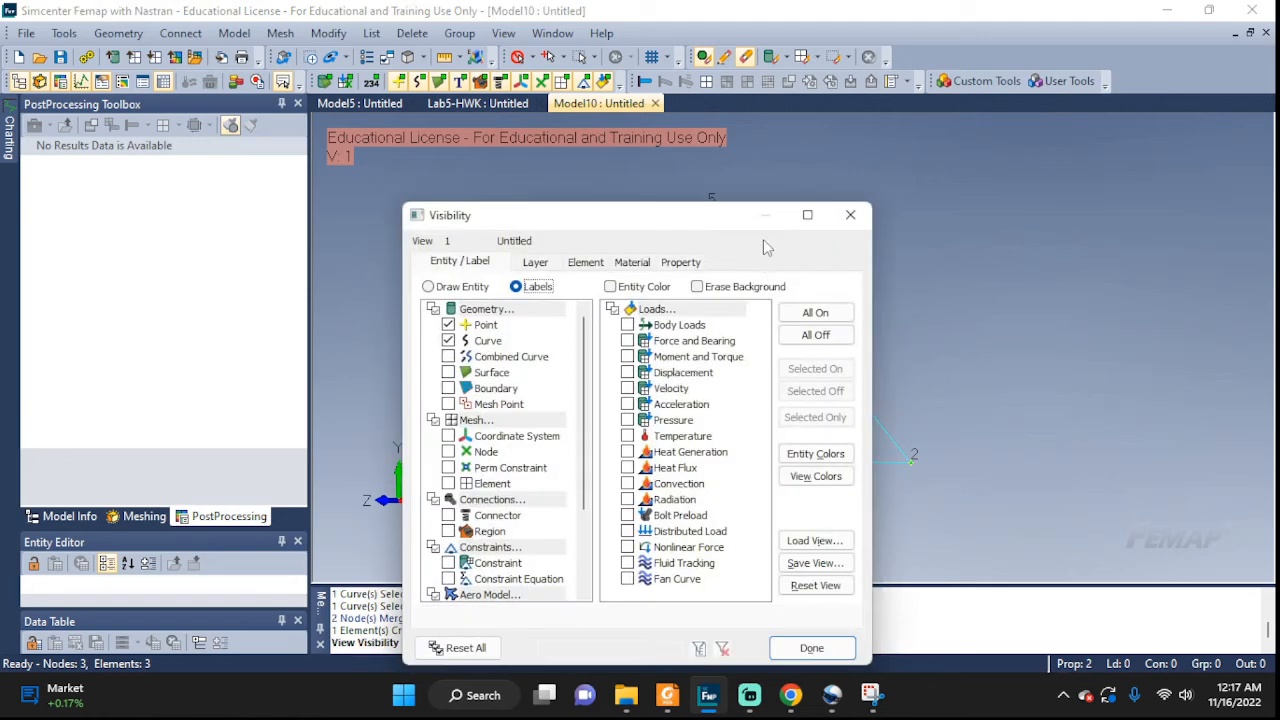
pyautogui.moveTo(533, 218); pyautogui.dragTo(209, 138)
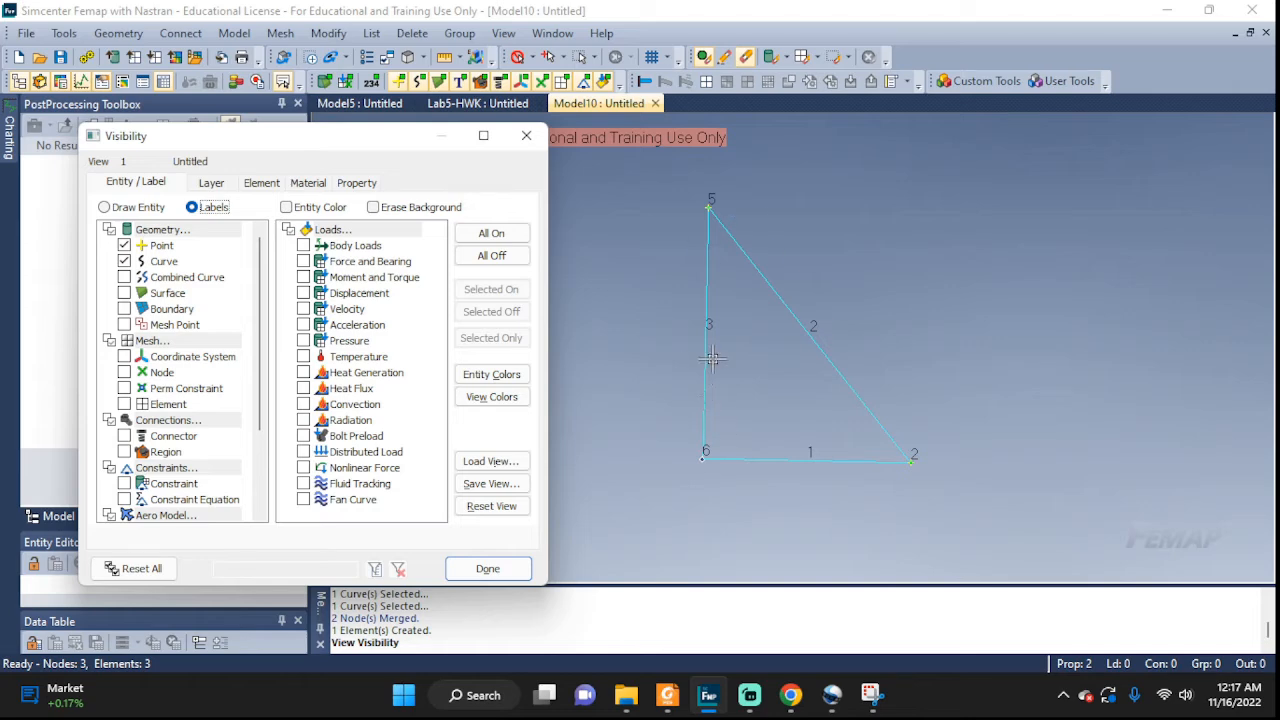
pyautogui.click(124, 245)
pyautogui.click(486, 568)
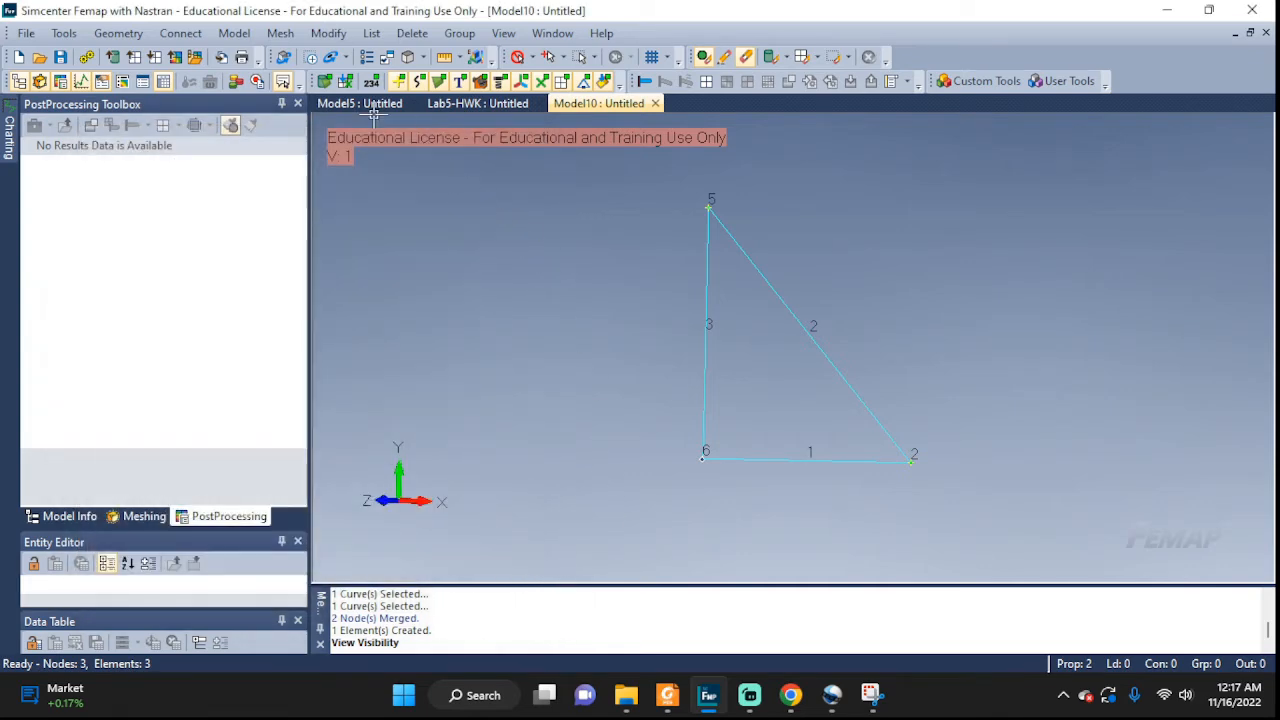
# Hide all geometry in the view, and toggle the mesh display off and back on.
pyautogui.click(325, 81)
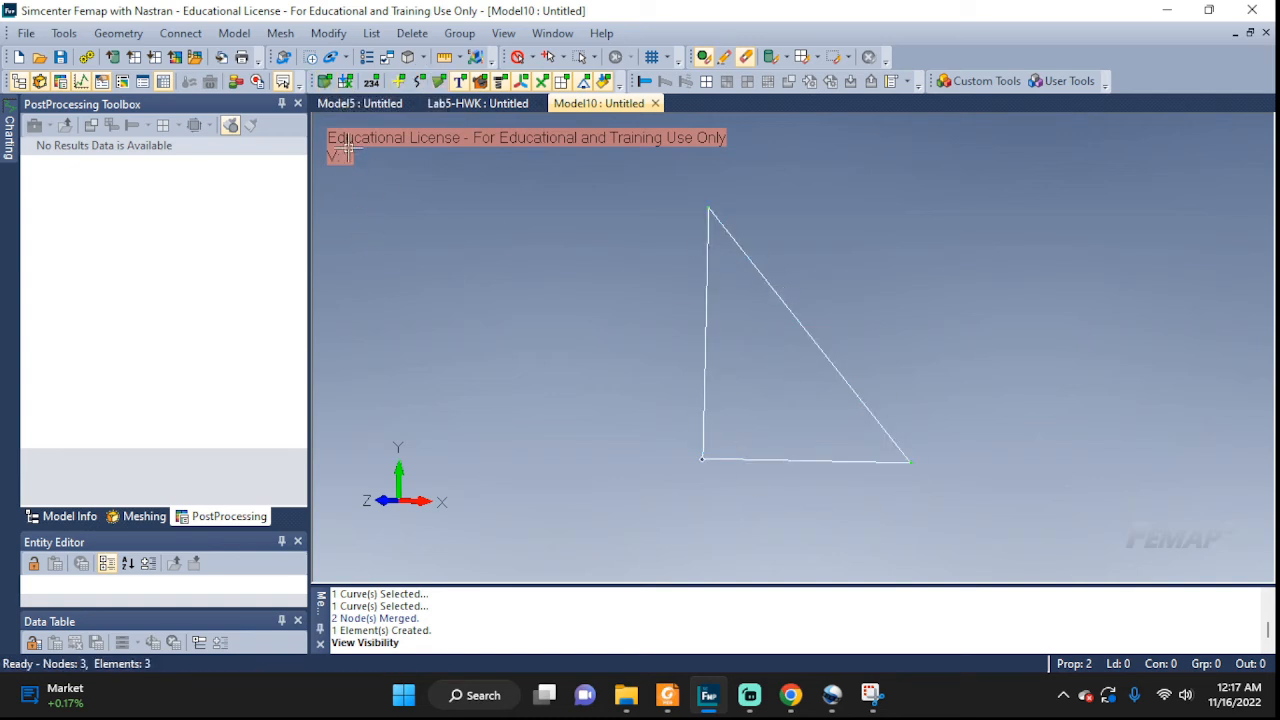
pyautogui.click(347, 82)
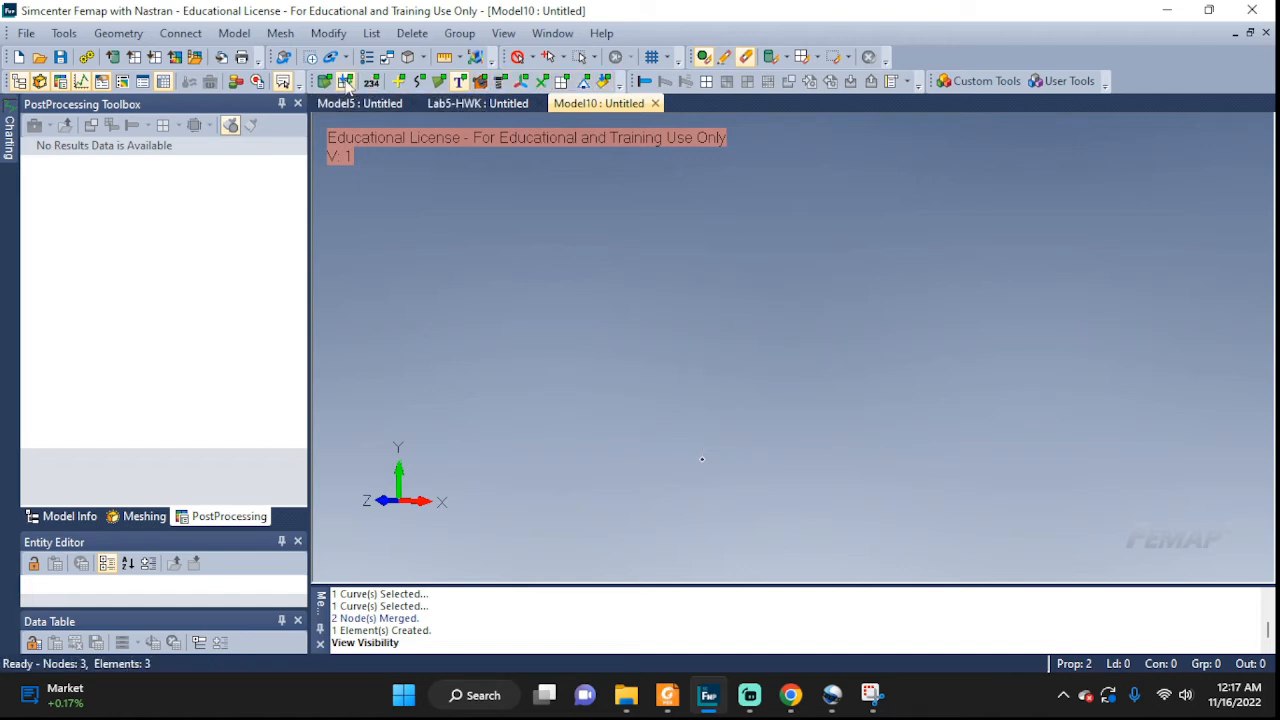
pyautogui.click(347, 82)
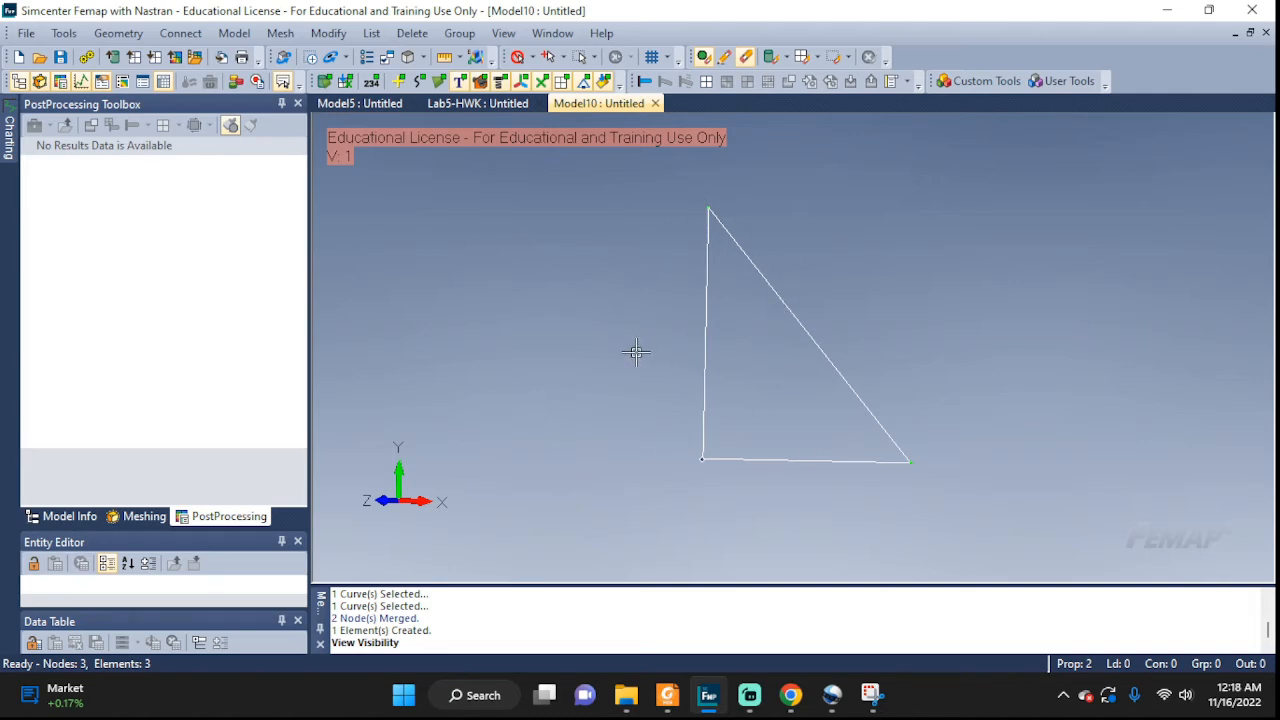
# Turn off point and curve labels, turn on node and element labels, and display the truss geometry again.
pyautogui.hotkey('ctrl', 'q')
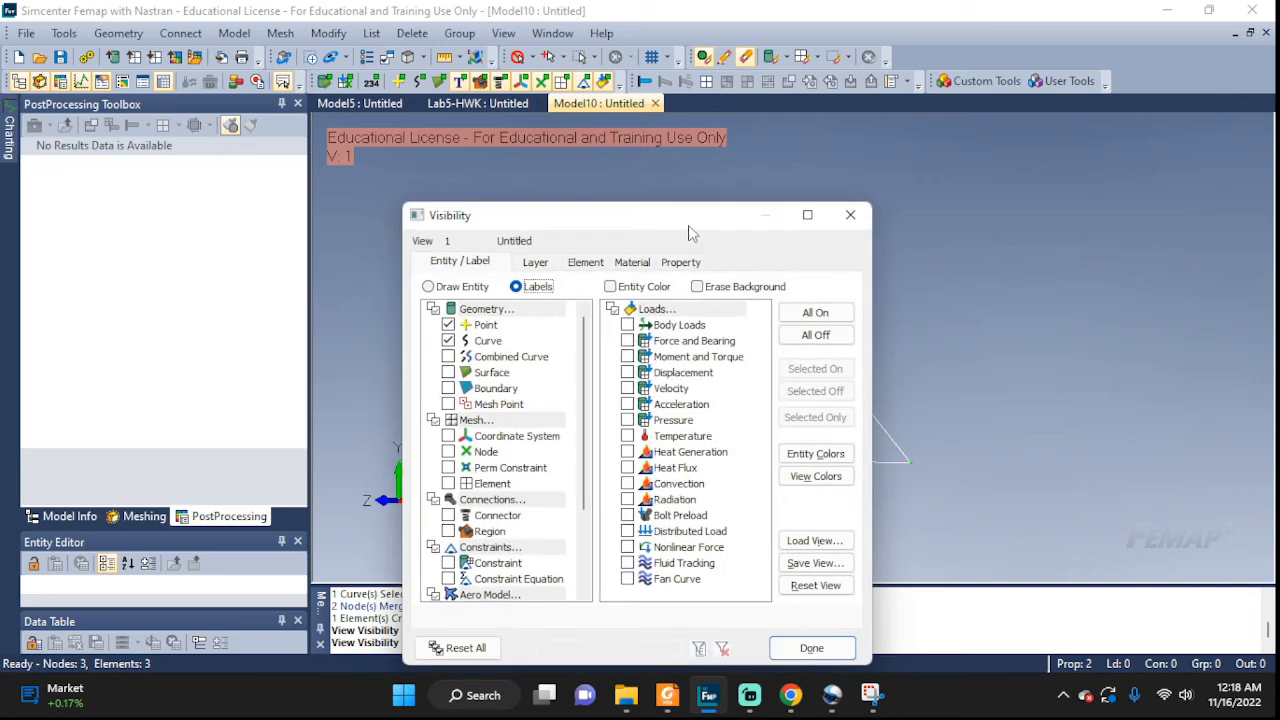
pyautogui.moveTo(688, 233); pyautogui.dragTo(265, 148)
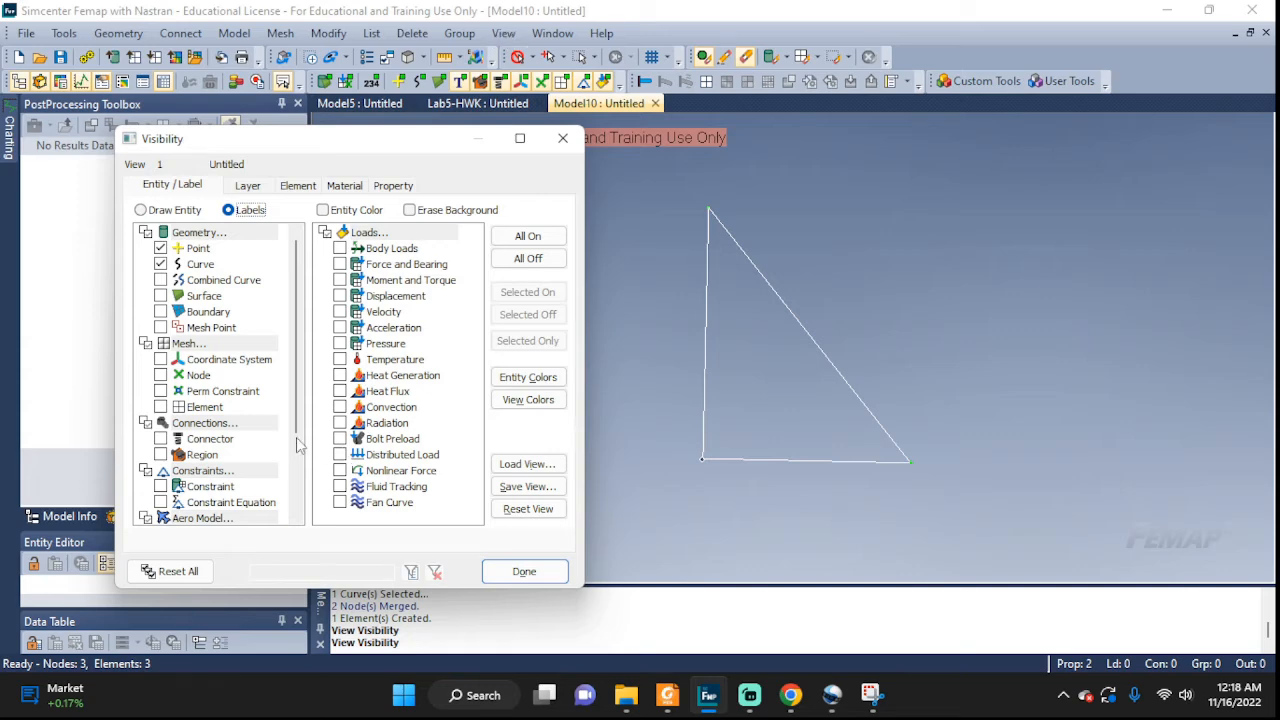
pyautogui.click(160, 264)
pyautogui.click(161, 248)
pyautogui.click(522, 571)
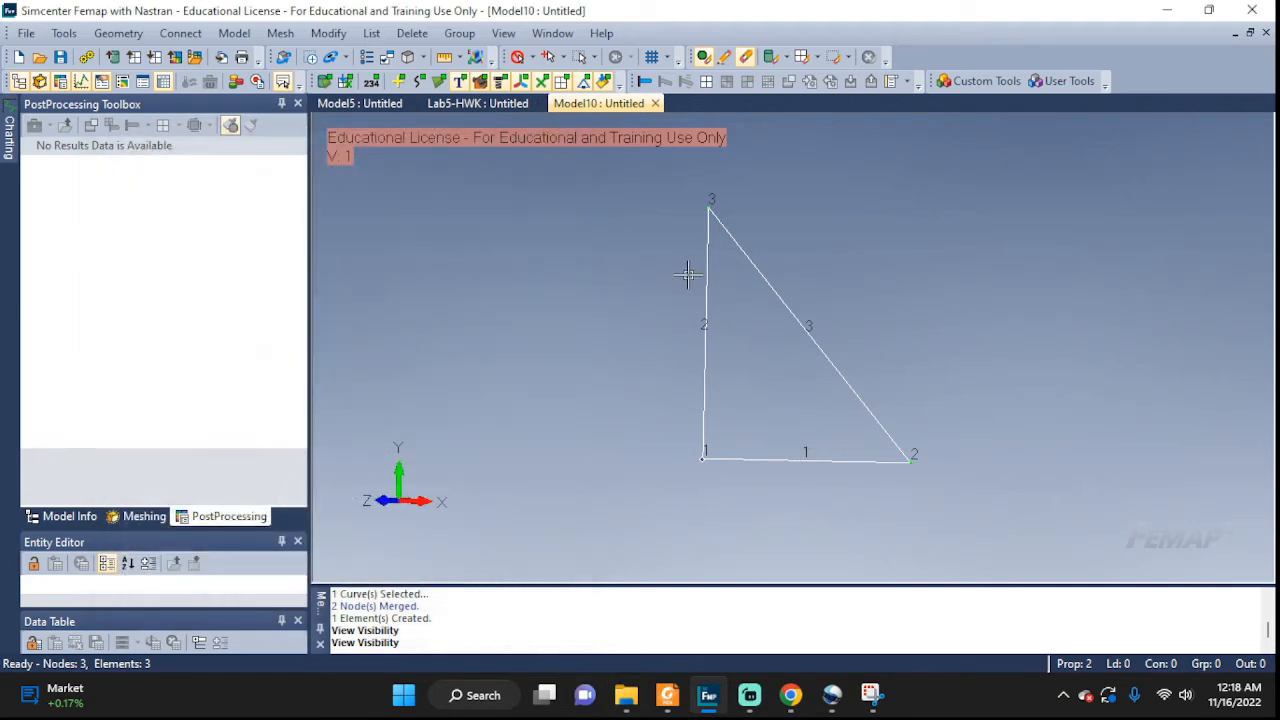
pyautogui.click(325, 82)
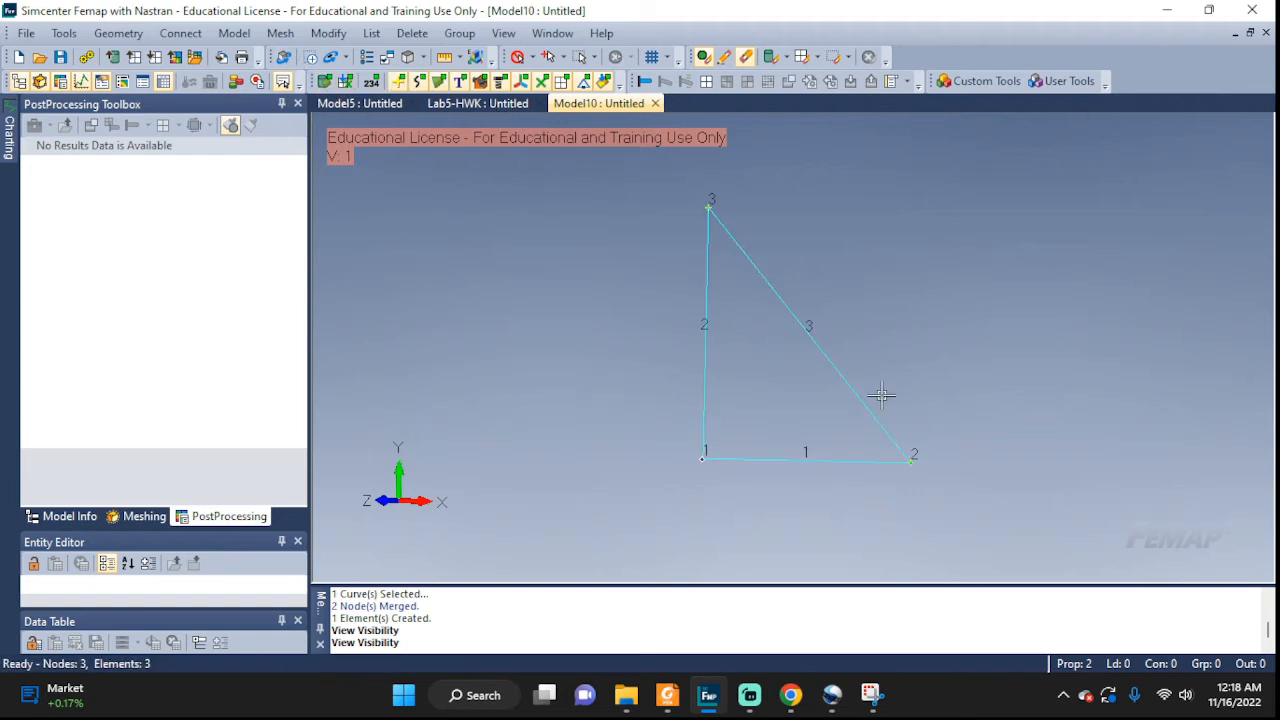
pyautogui.moveTo(943, 388); pyautogui.dragTo(983, 409, button='middle')
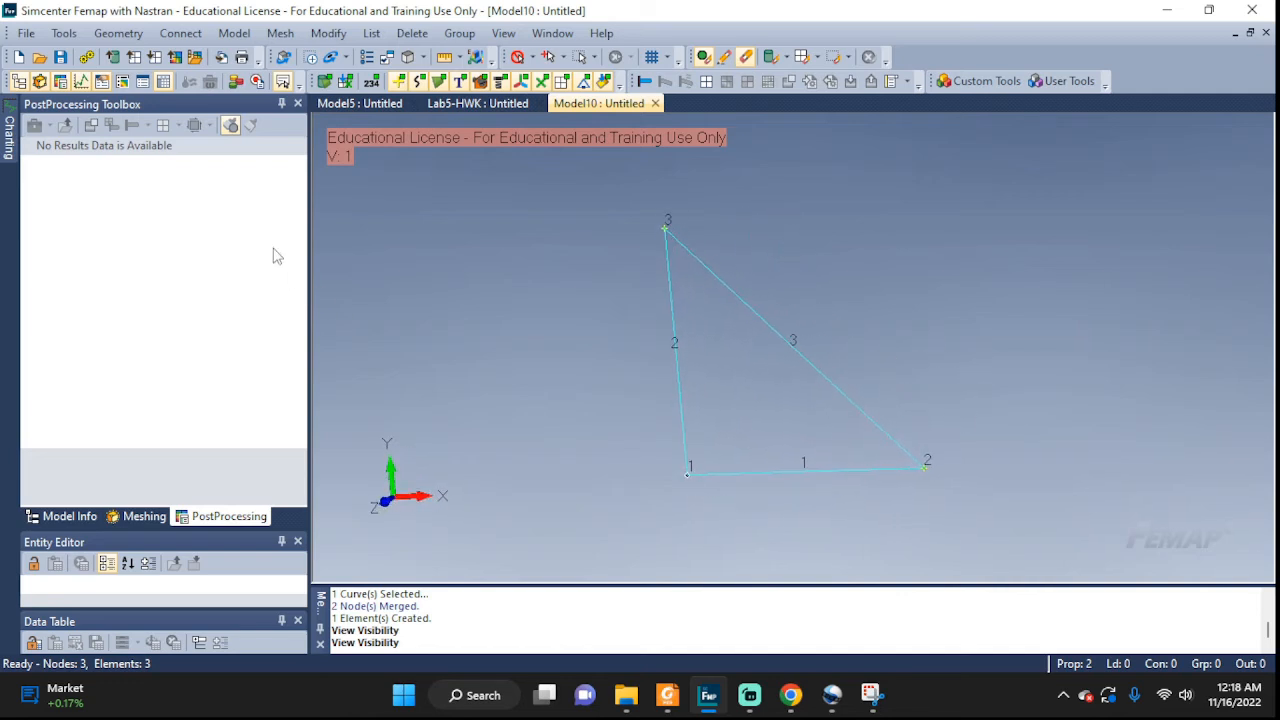
# Switch to the truss sketch in Snipping Tool to check the supports at nodes 1 and 3, and return to Femap.
pyautogui.click(246, 34)
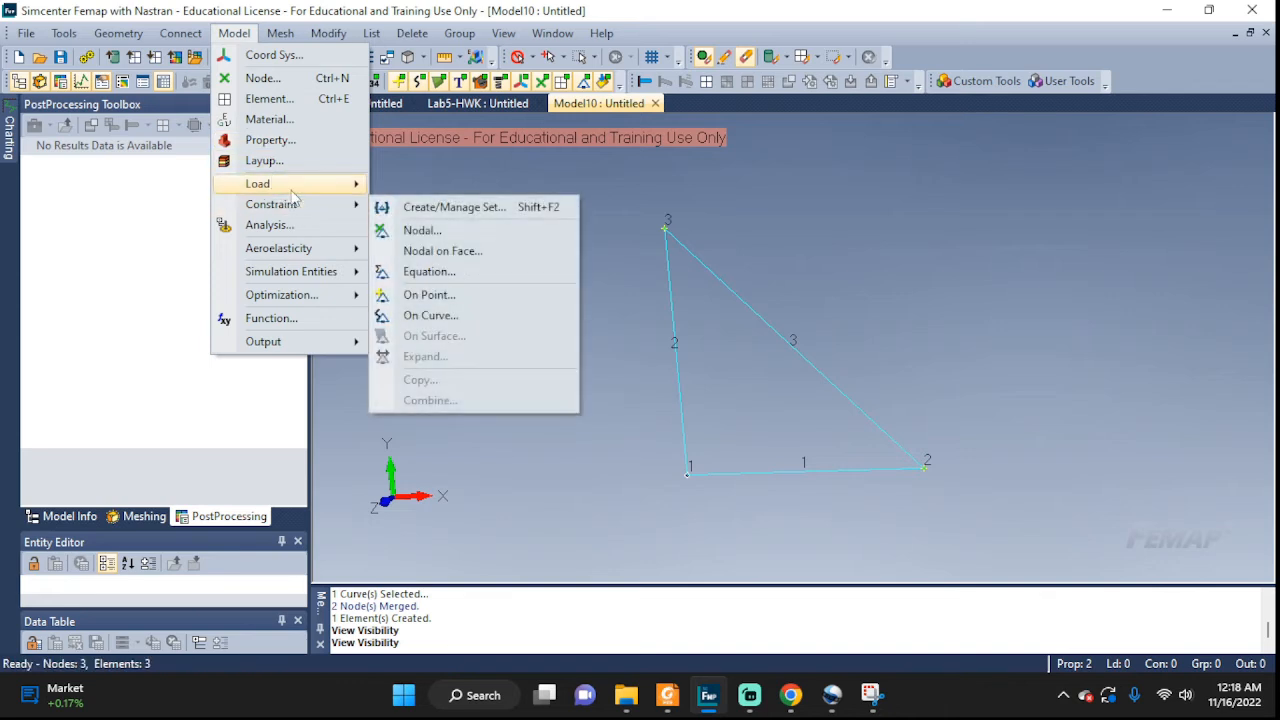
pyautogui.moveTo(294, 212)
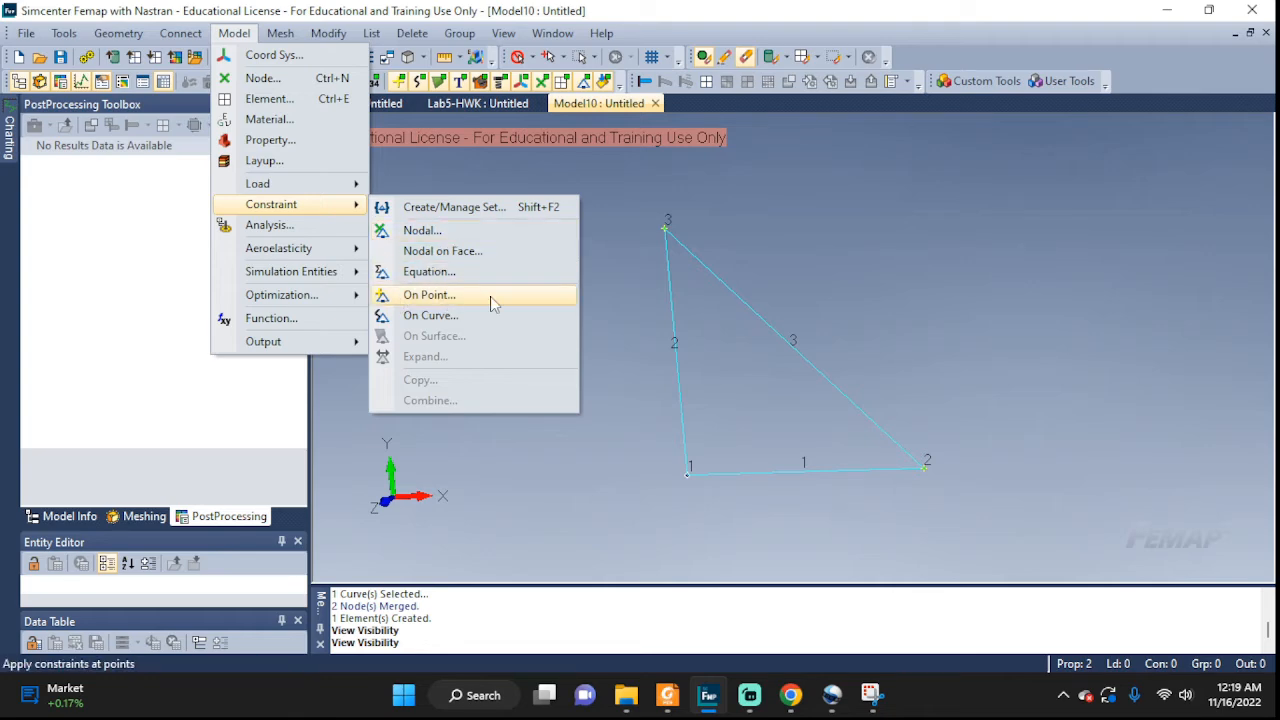
pyautogui.moveTo(870, 695)
pyautogui.click(783, 626)
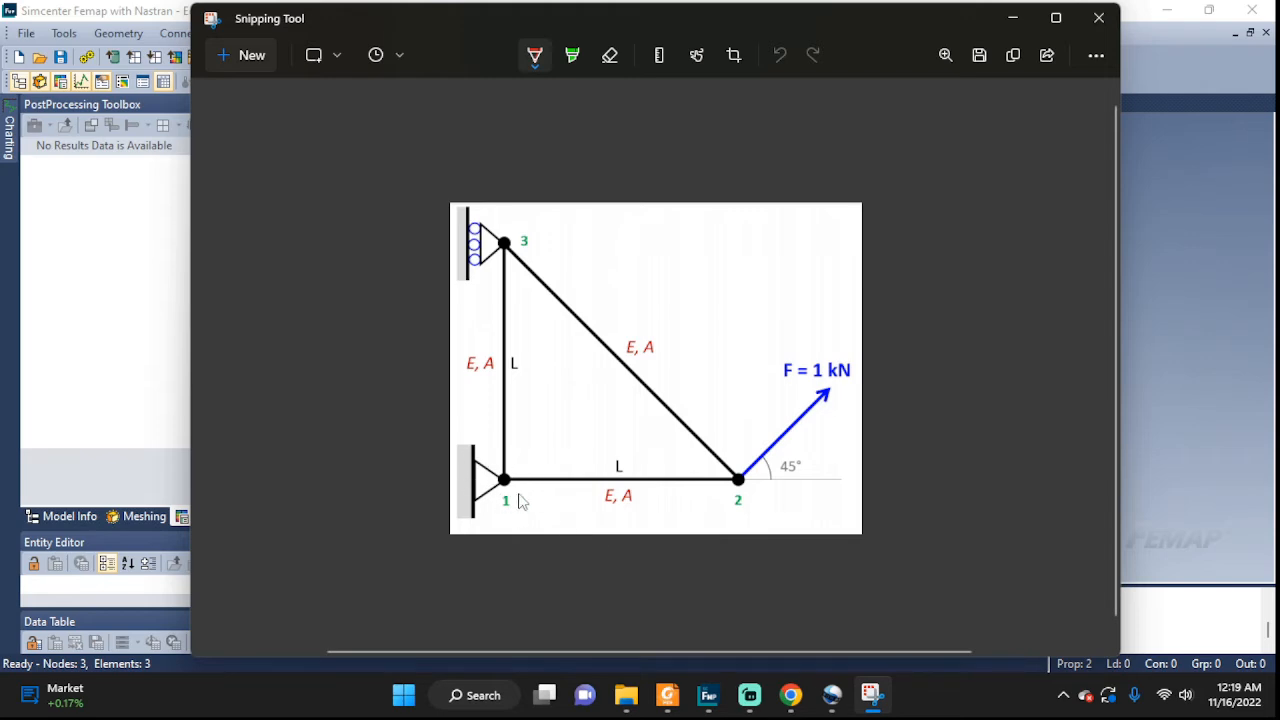
pyautogui.click(872, 694)
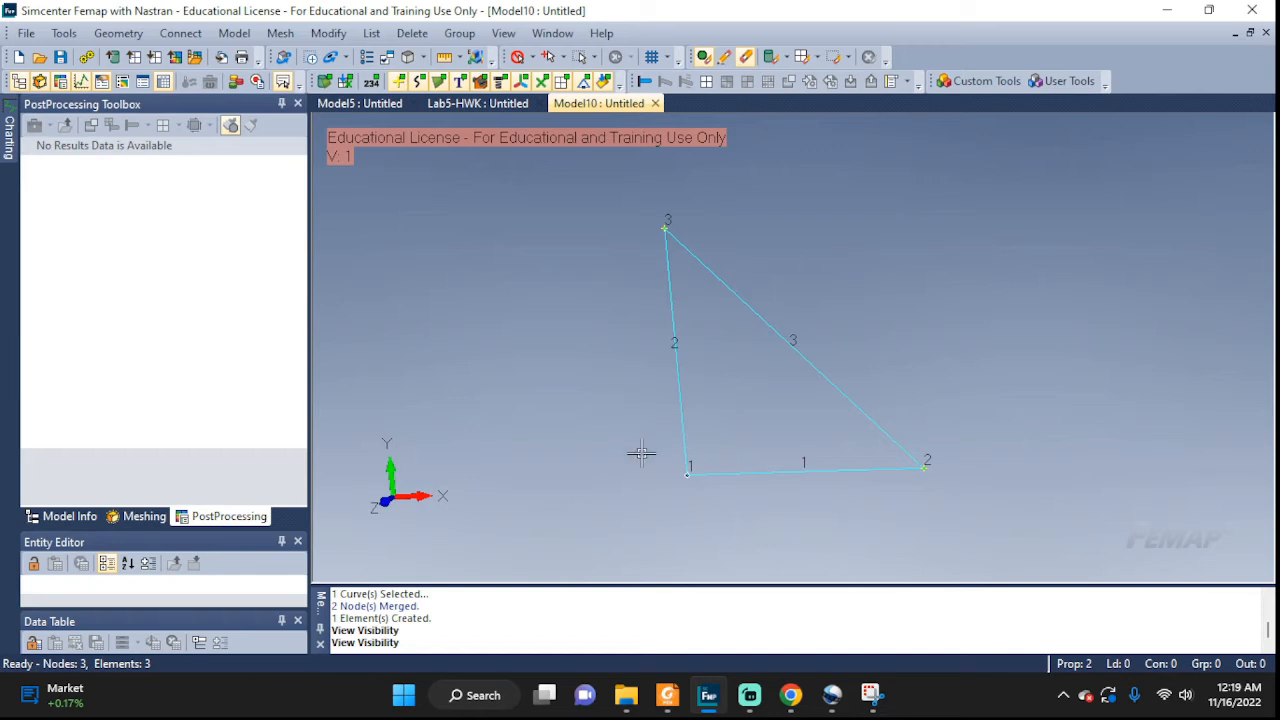
# Hide the geometry to view only the labelled mesh, and show the geometry again.
pyautogui.click(240, 34)
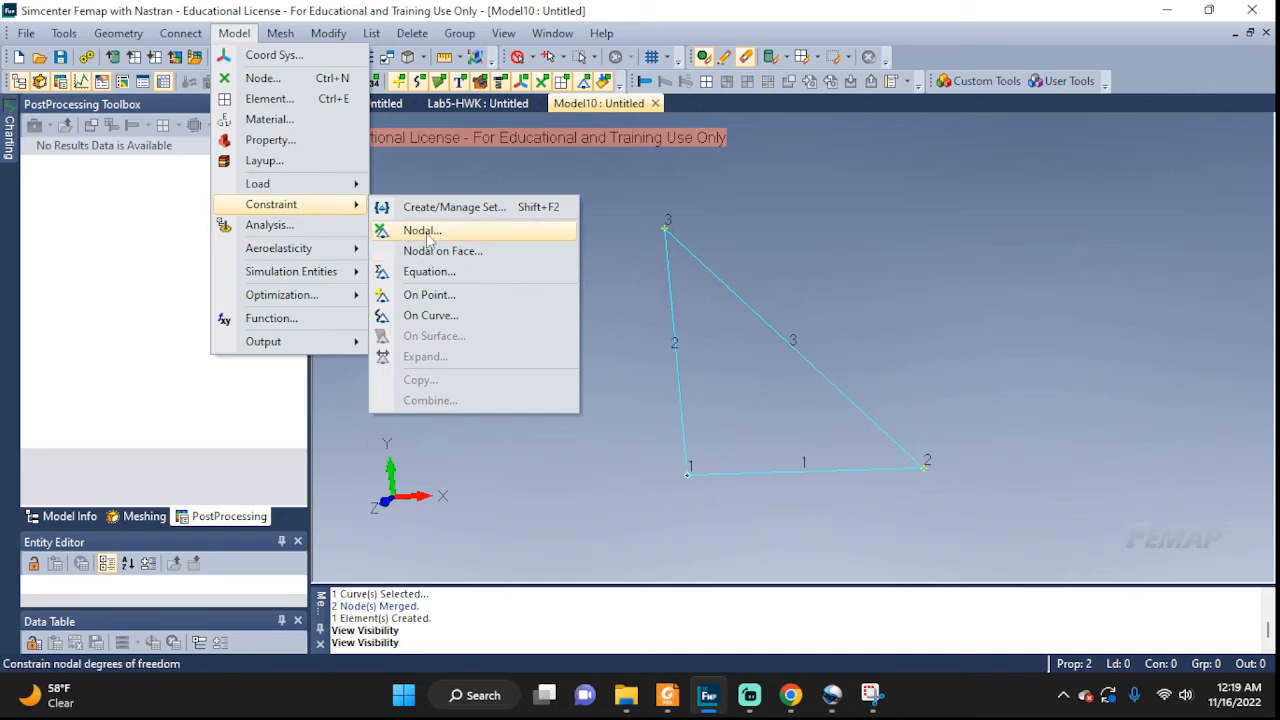
pyautogui.click(476, 175)
pyautogui.click(345, 82)
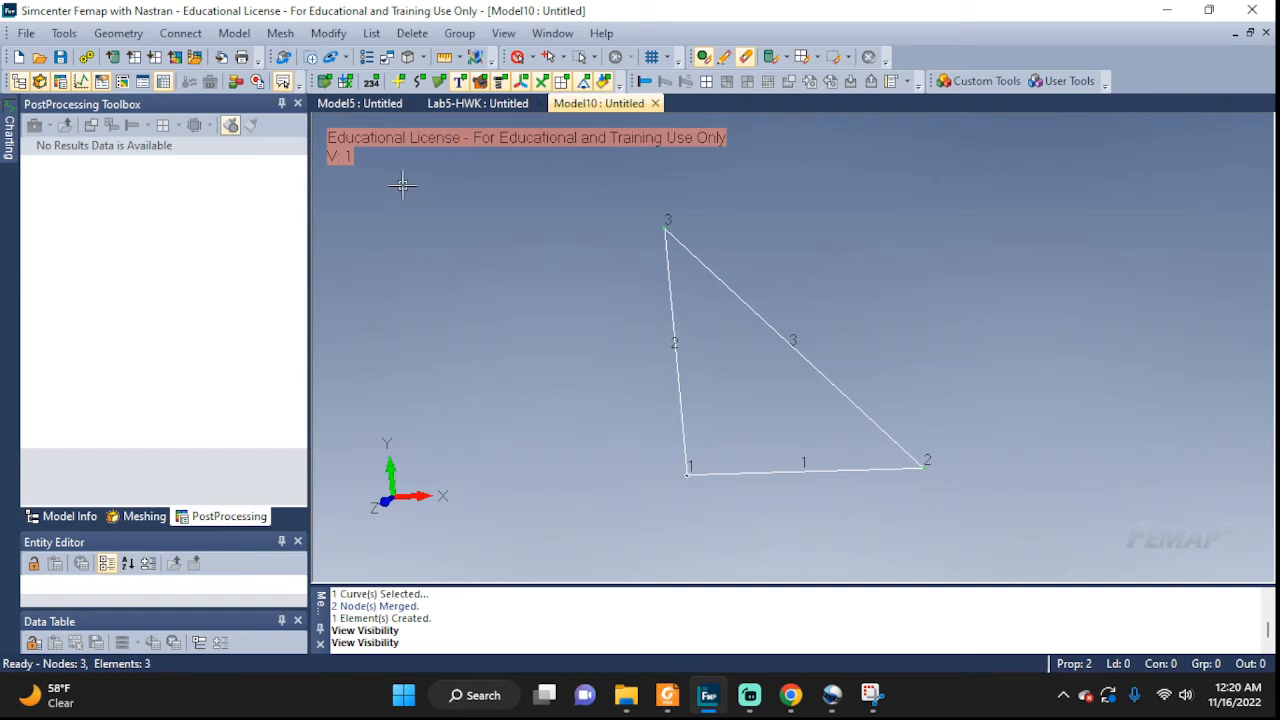
pyautogui.click(326, 86)
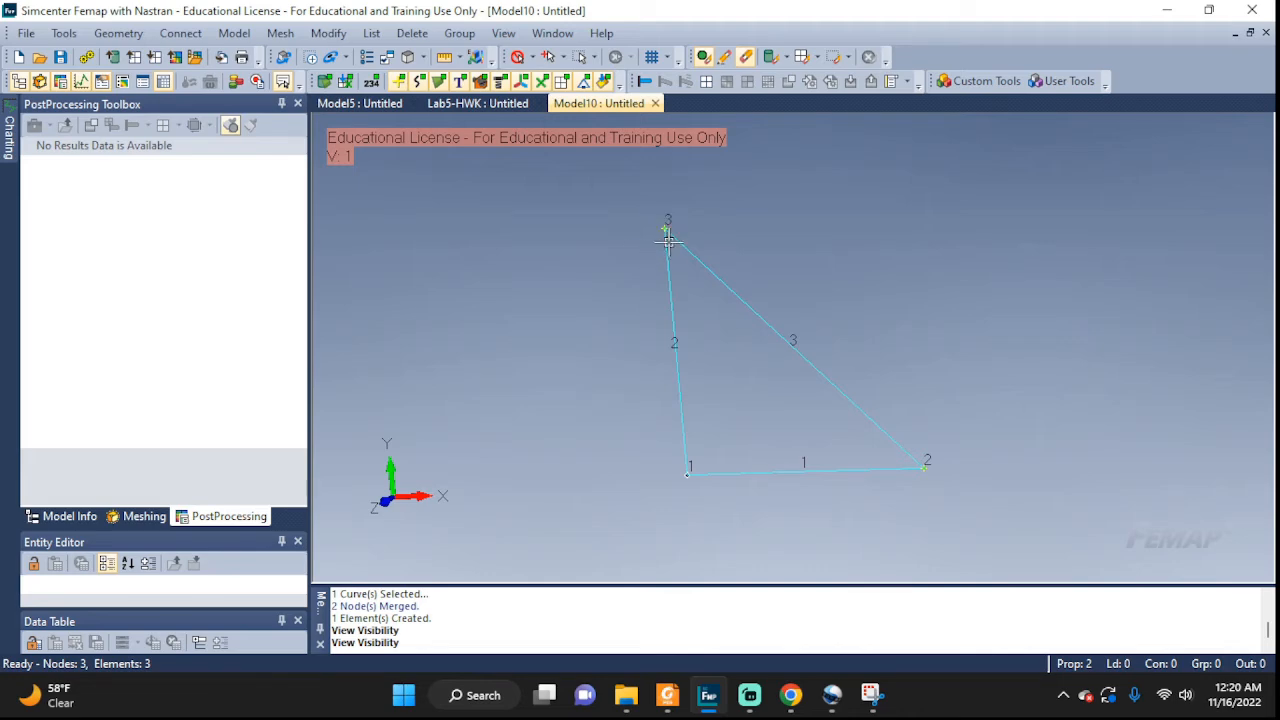
pyautogui.click(233, 35)
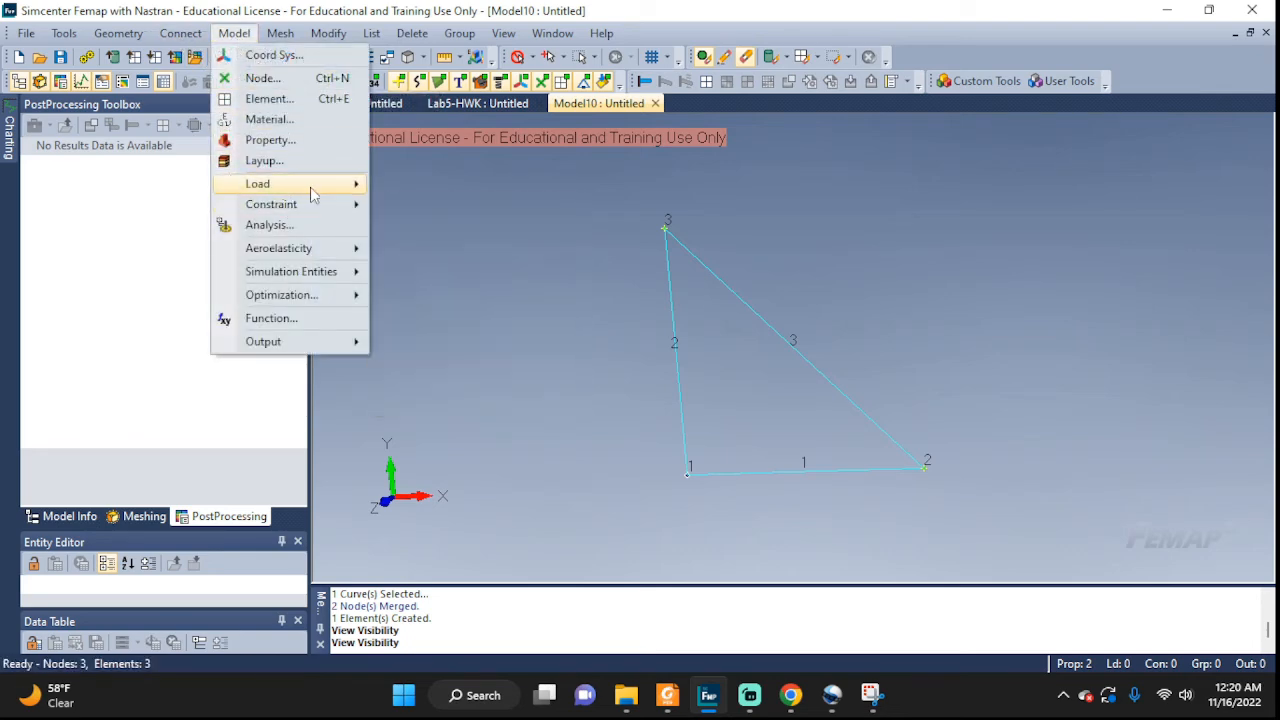
pyautogui.moveTo(310, 188)
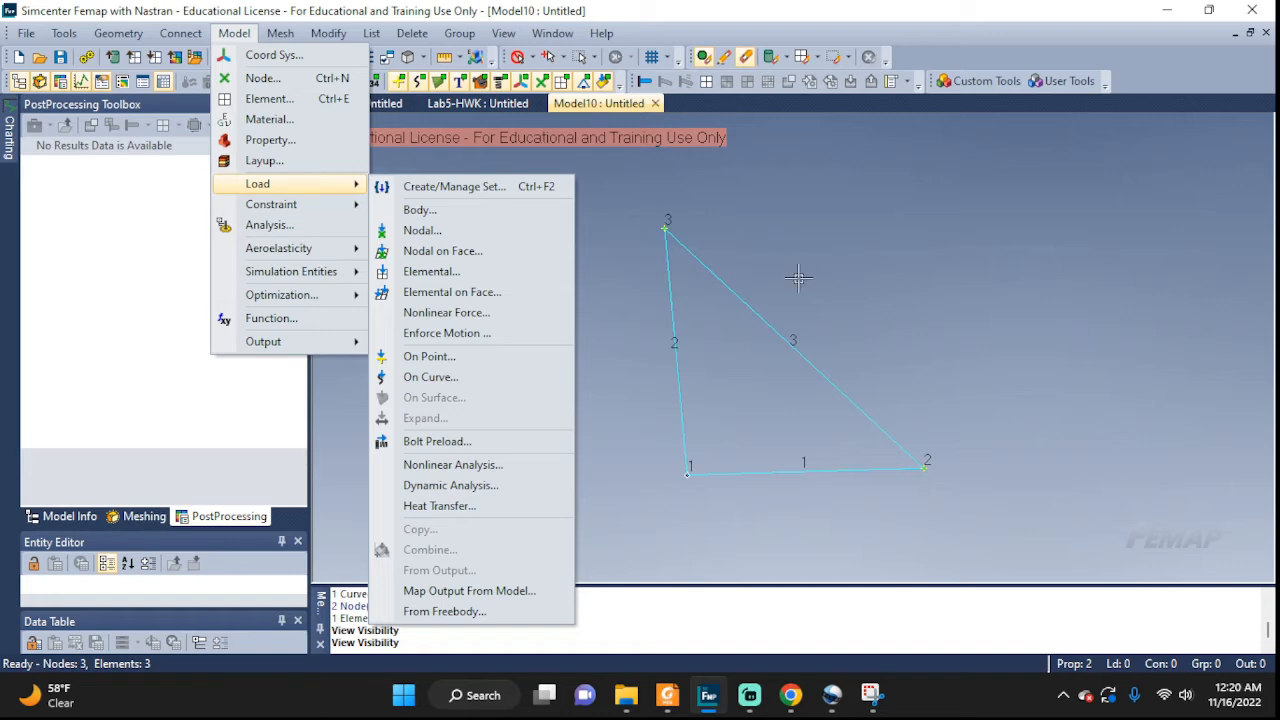
pyautogui.click(879, 277)
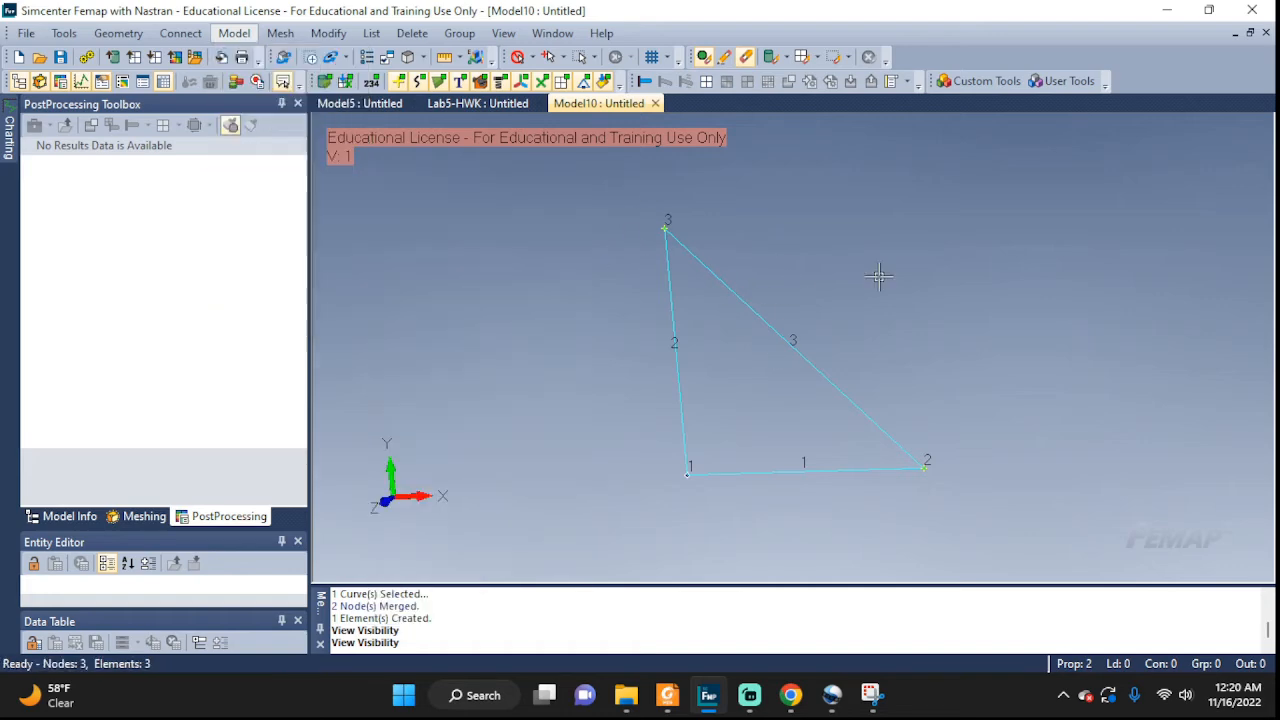
# Start a constraint on points and create a new constraint set titled BC.
pyautogui.moveTo(914, 431); pyautogui.dragTo(870, 465, button='middle')
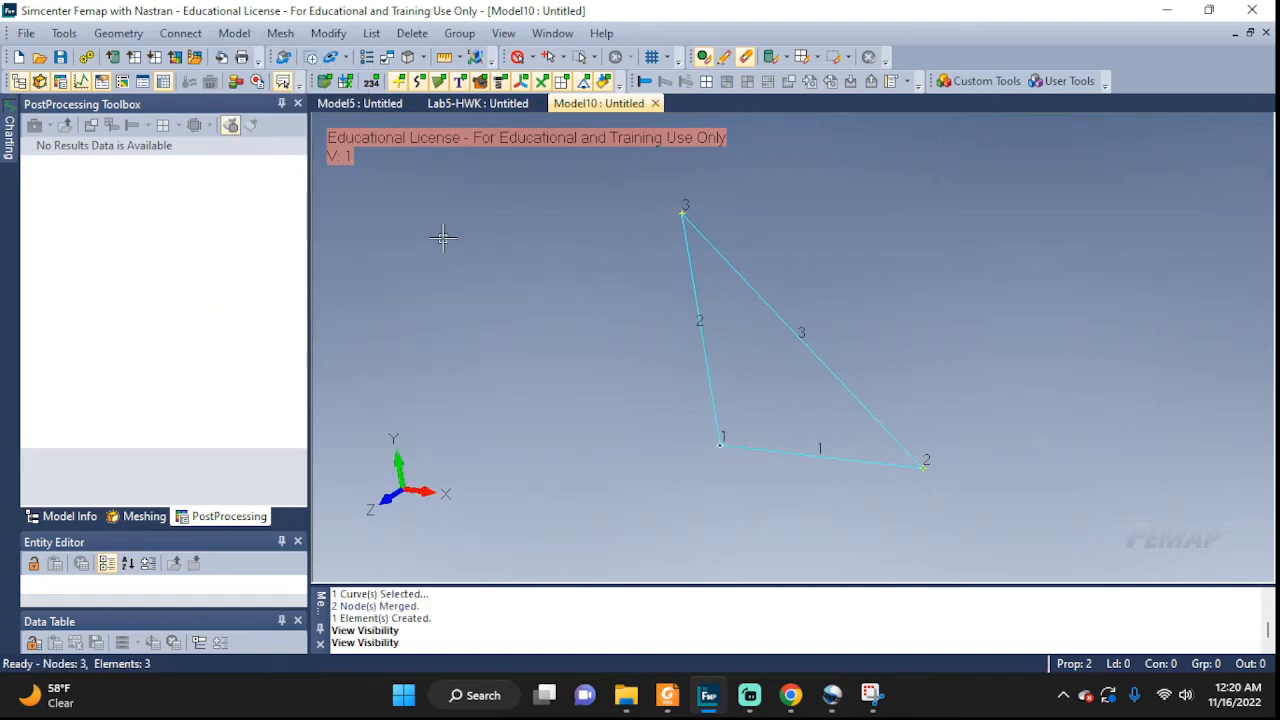
pyautogui.click(240, 34)
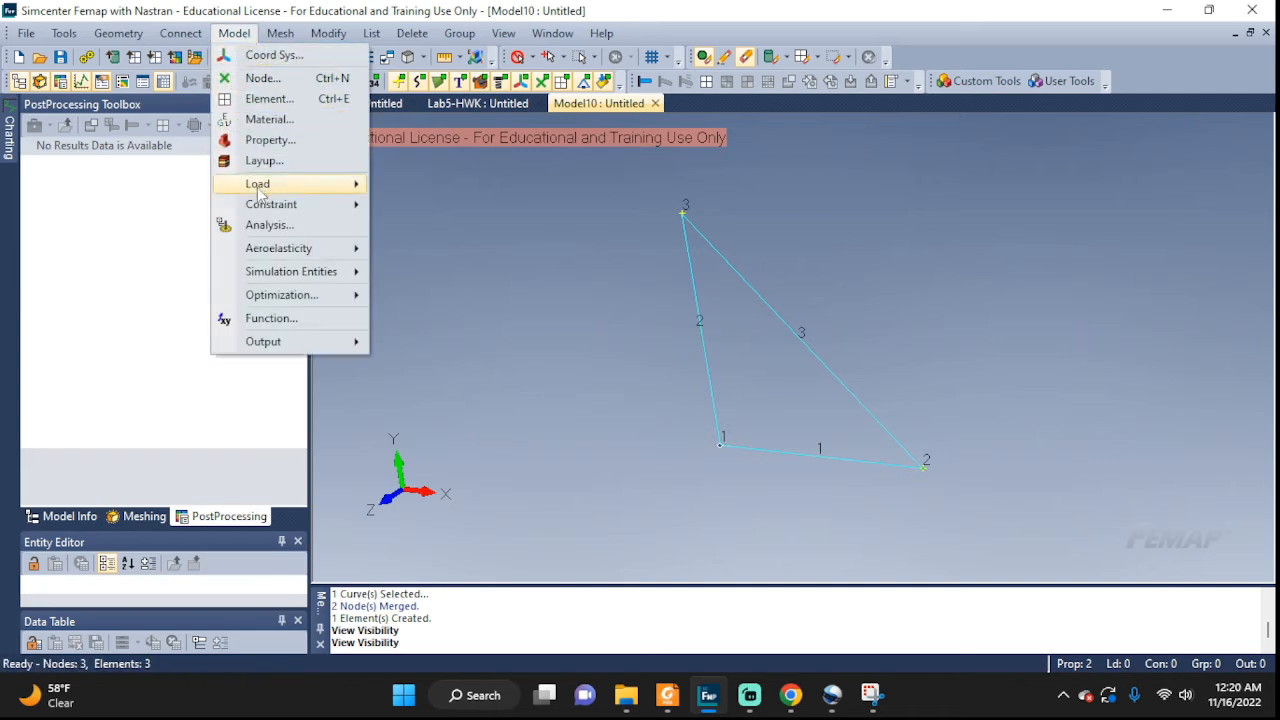
pyautogui.moveTo(268, 206)
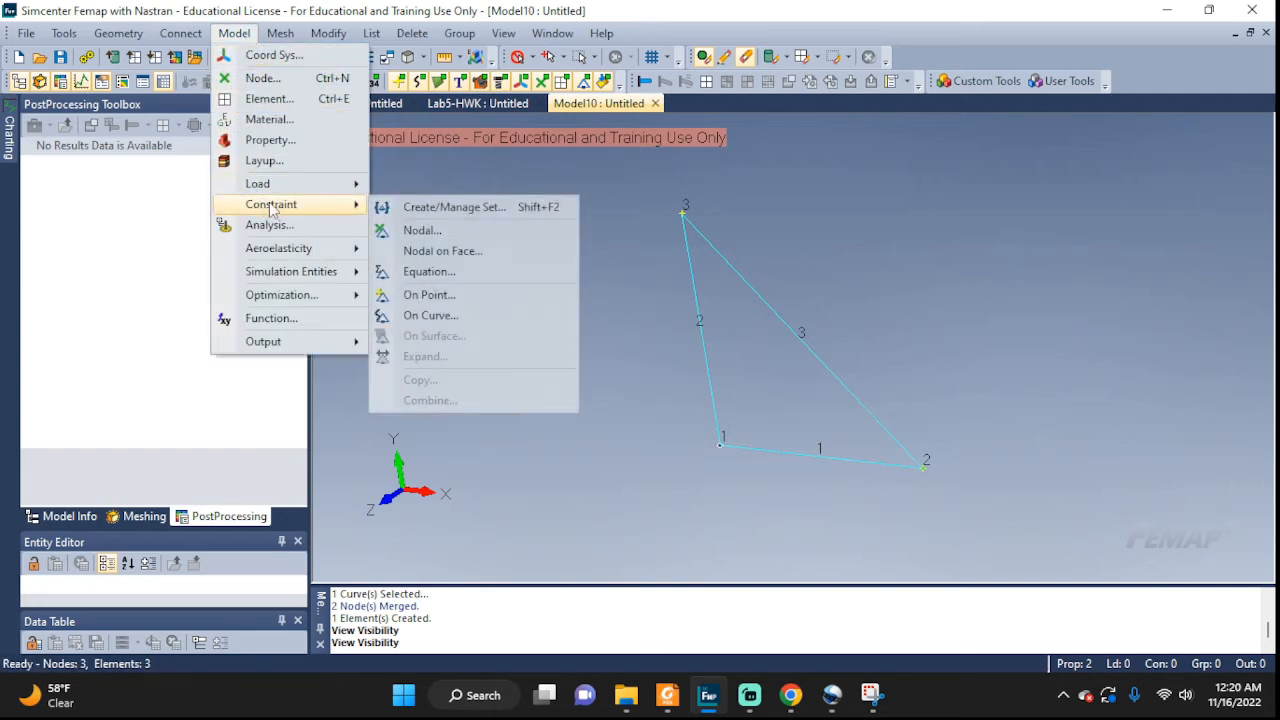
pyautogui.click(418, 294)
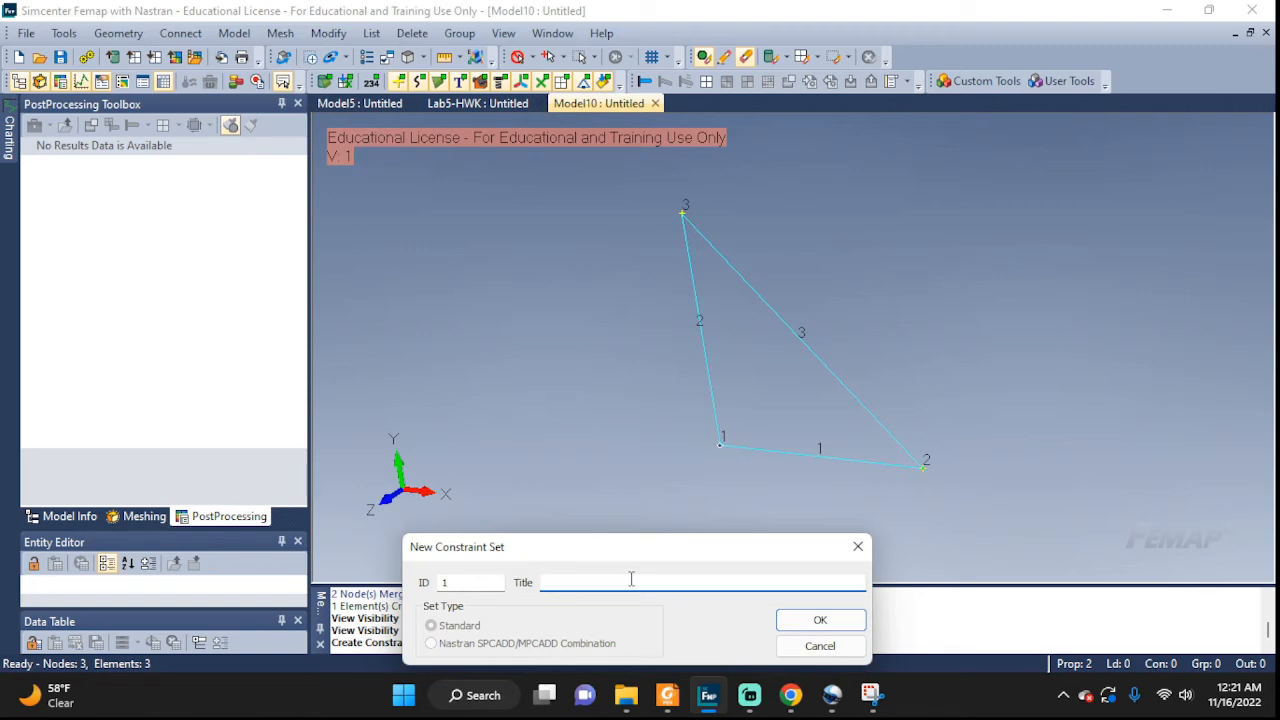
pyautogui.write('BC')
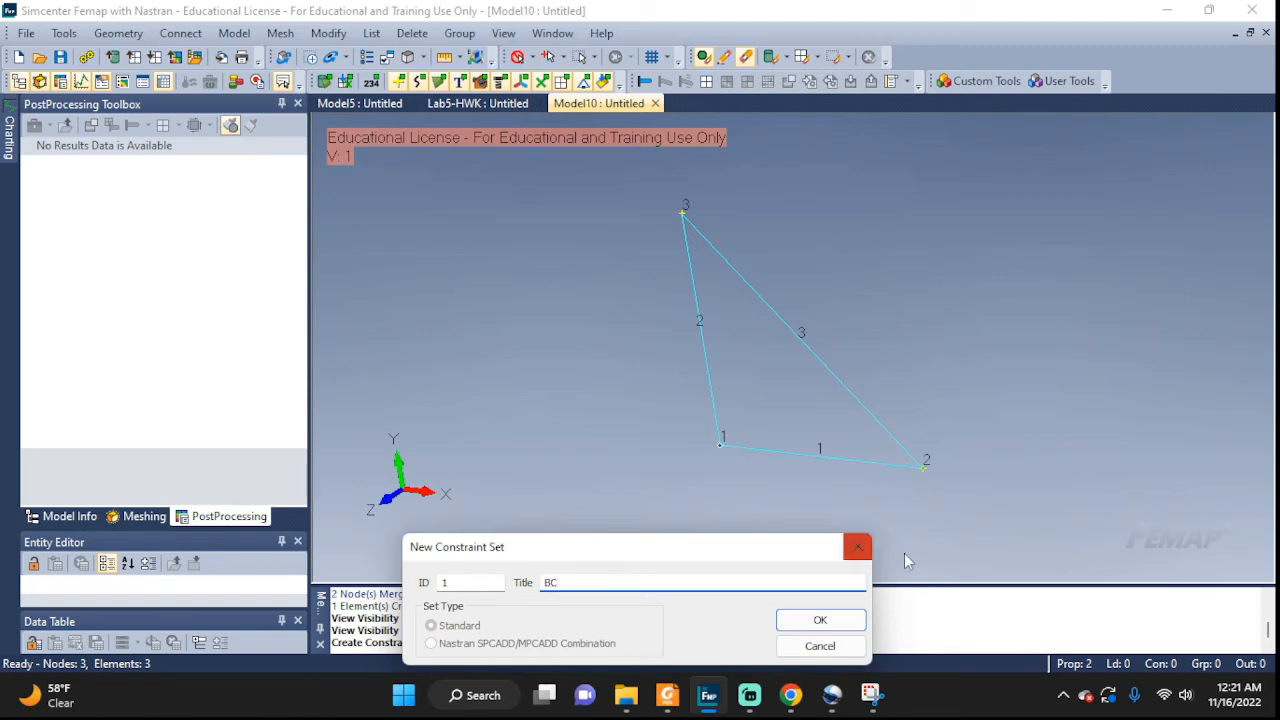
pyautogui.click(820, 620)
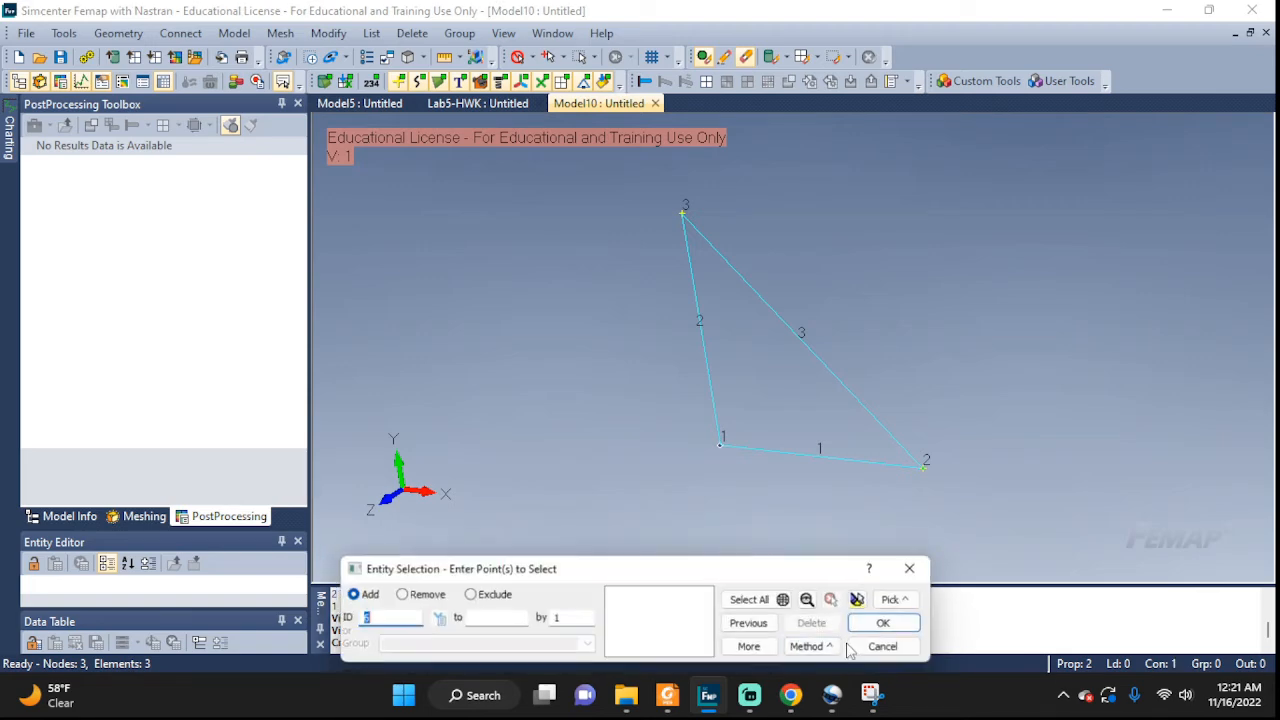
# Apply a Pinned - No Translation constraint titled bottomleft to the truss's lower-left corner point.
pyautogui.click(721, 444)
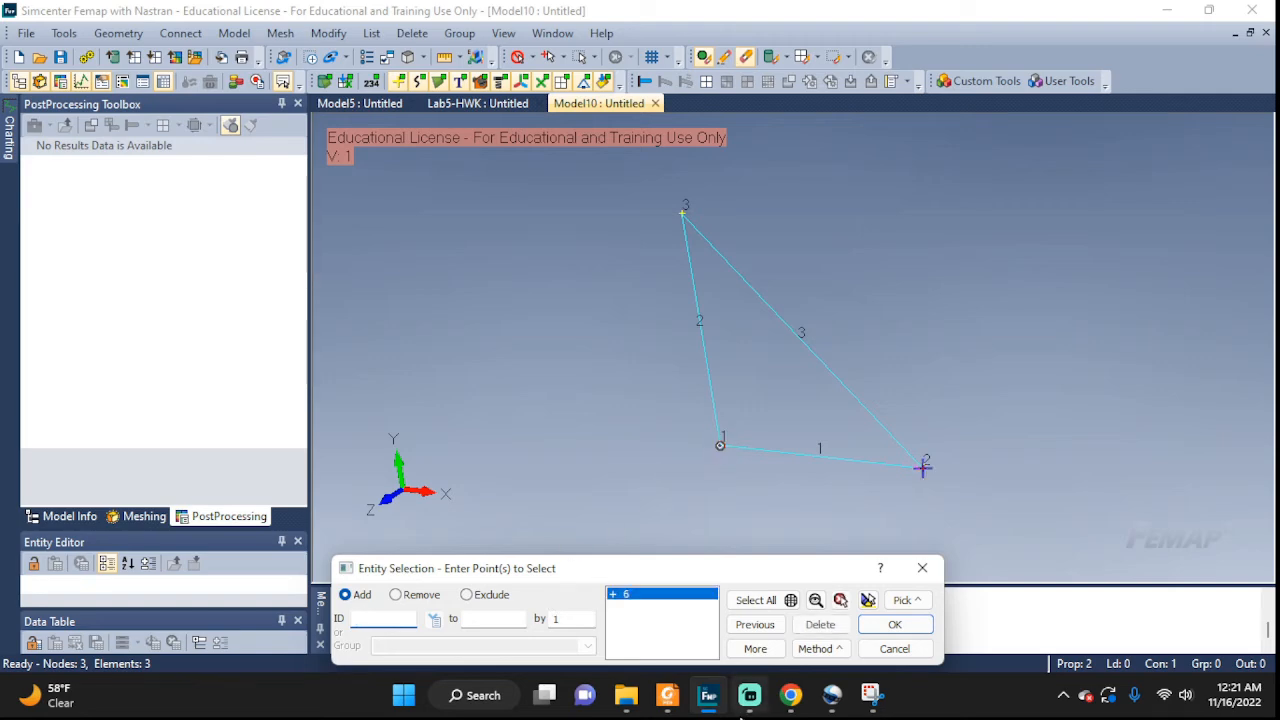
pyautogui.click(886, 628)
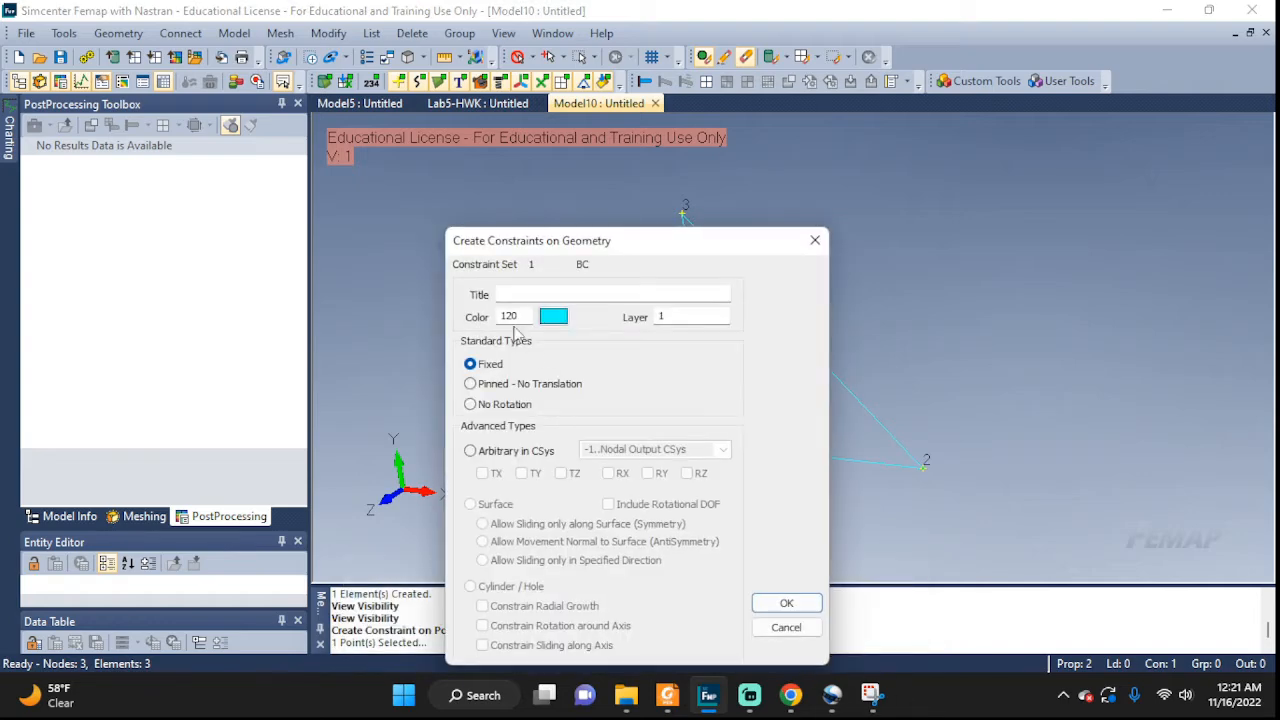
pyautogui.click(520, 296)
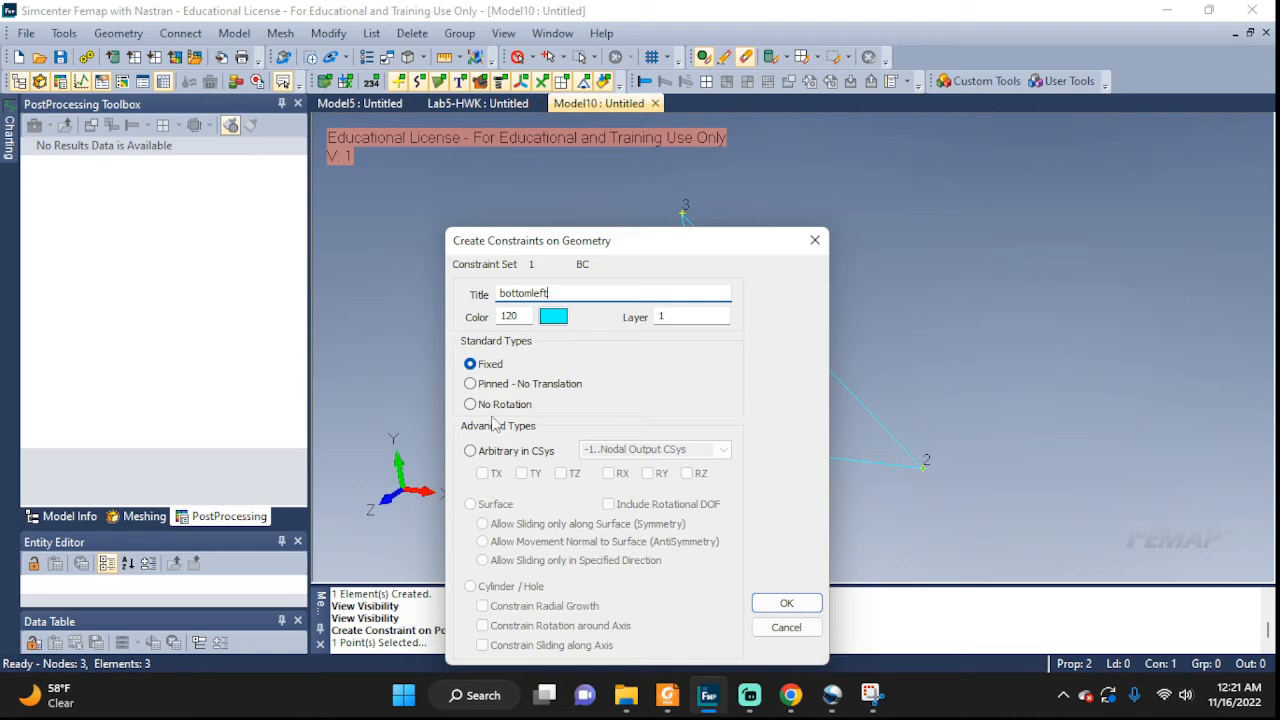
pyautogui.click(482, 387)
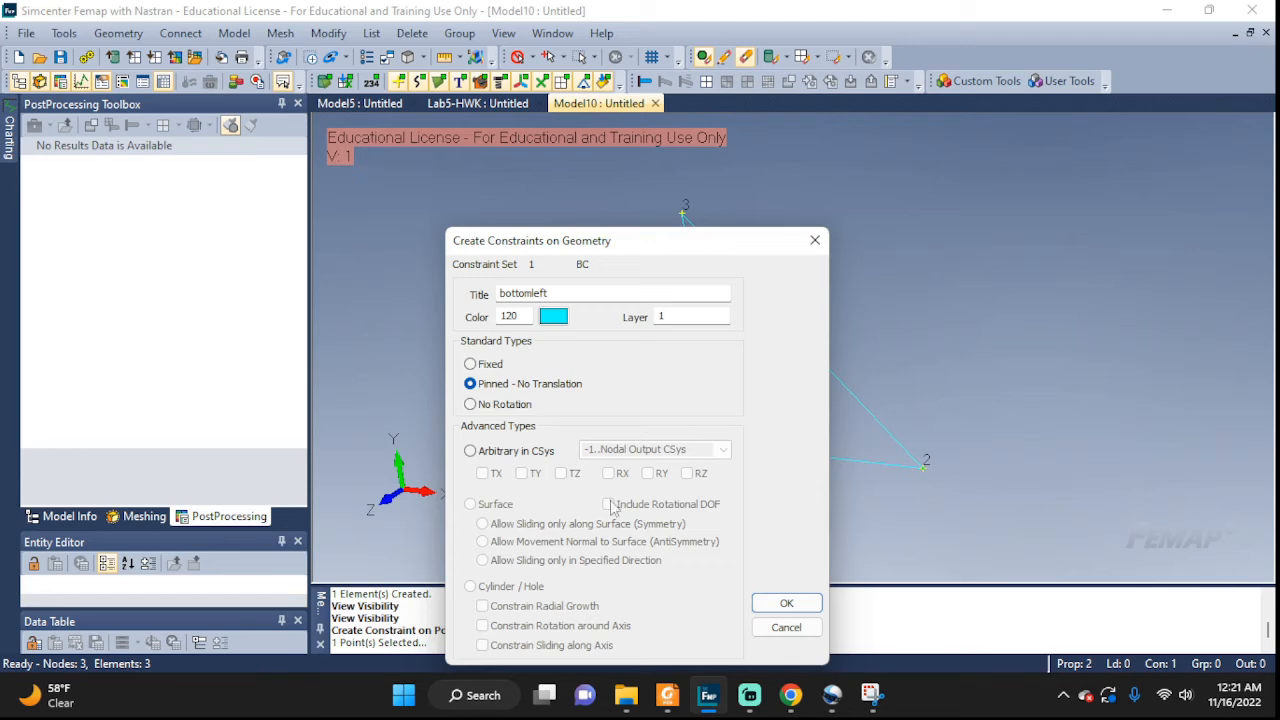
pyautogui.click(796, 607)
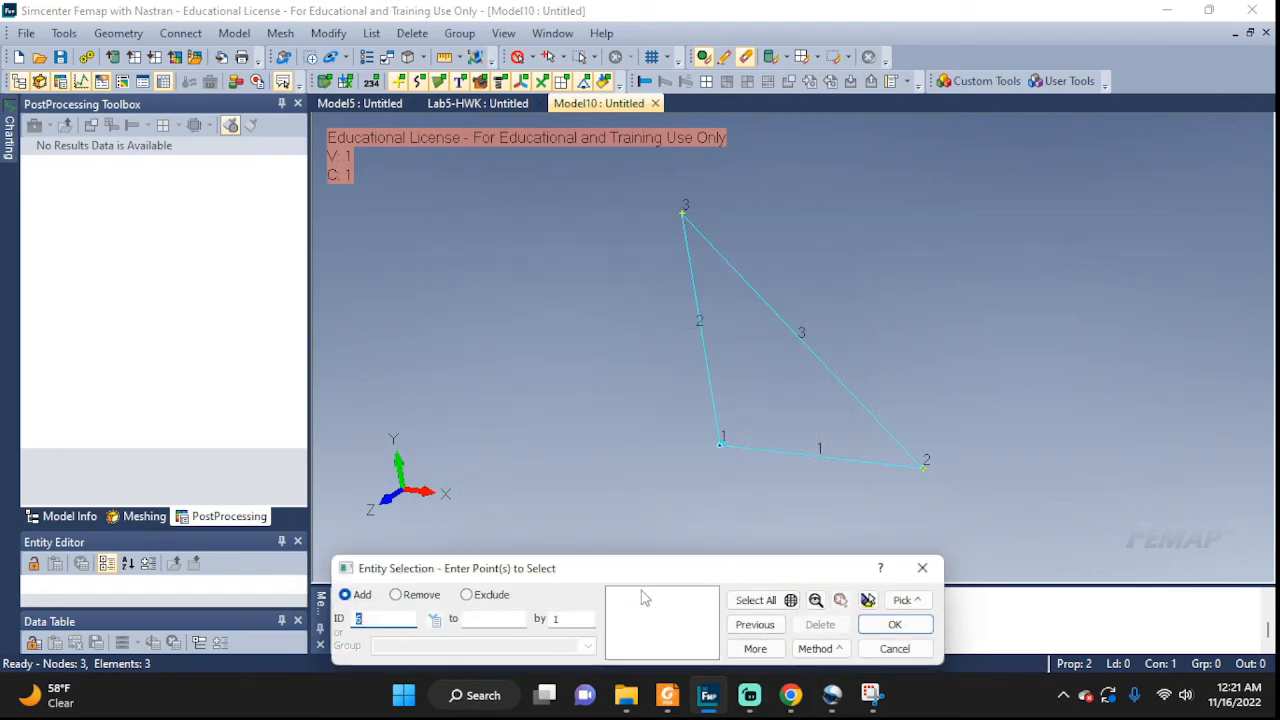
# Check the roller support in the truss sketch and constrain the top point in TX and TZ with an arbitrary constraint titled top.
pyautogui.click(870, 694)
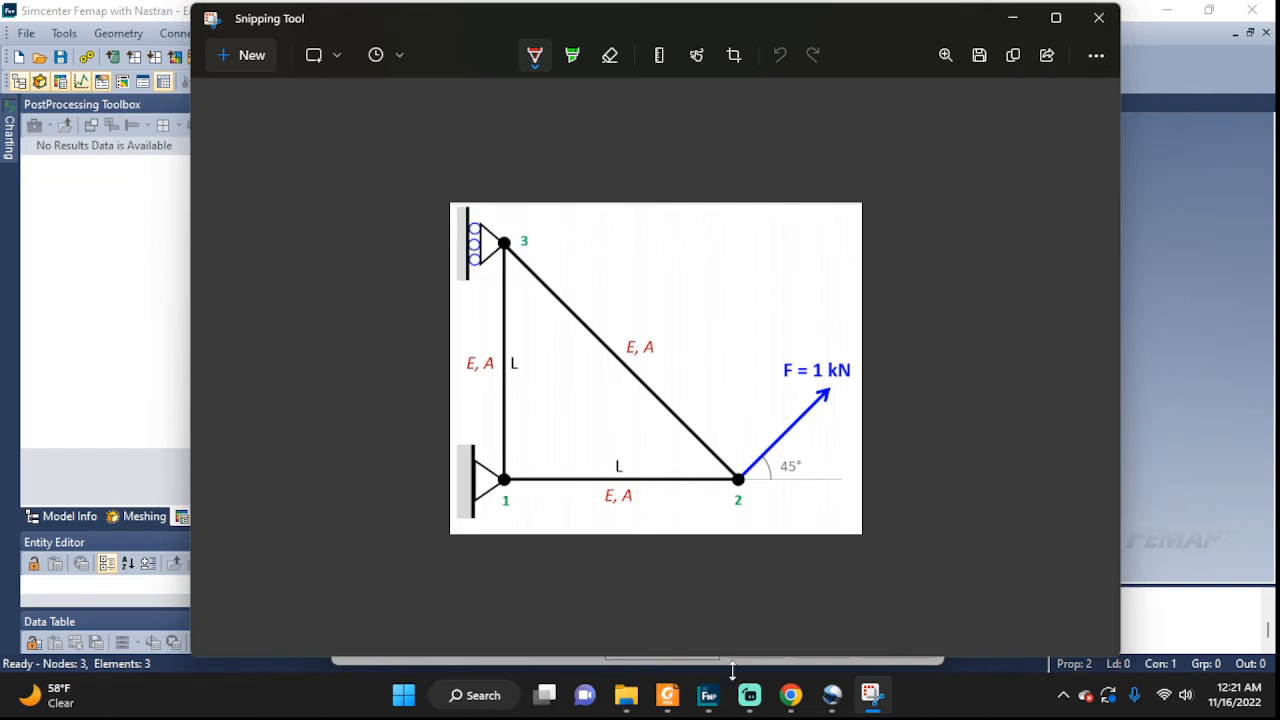
pyautogui.click(871, 695)
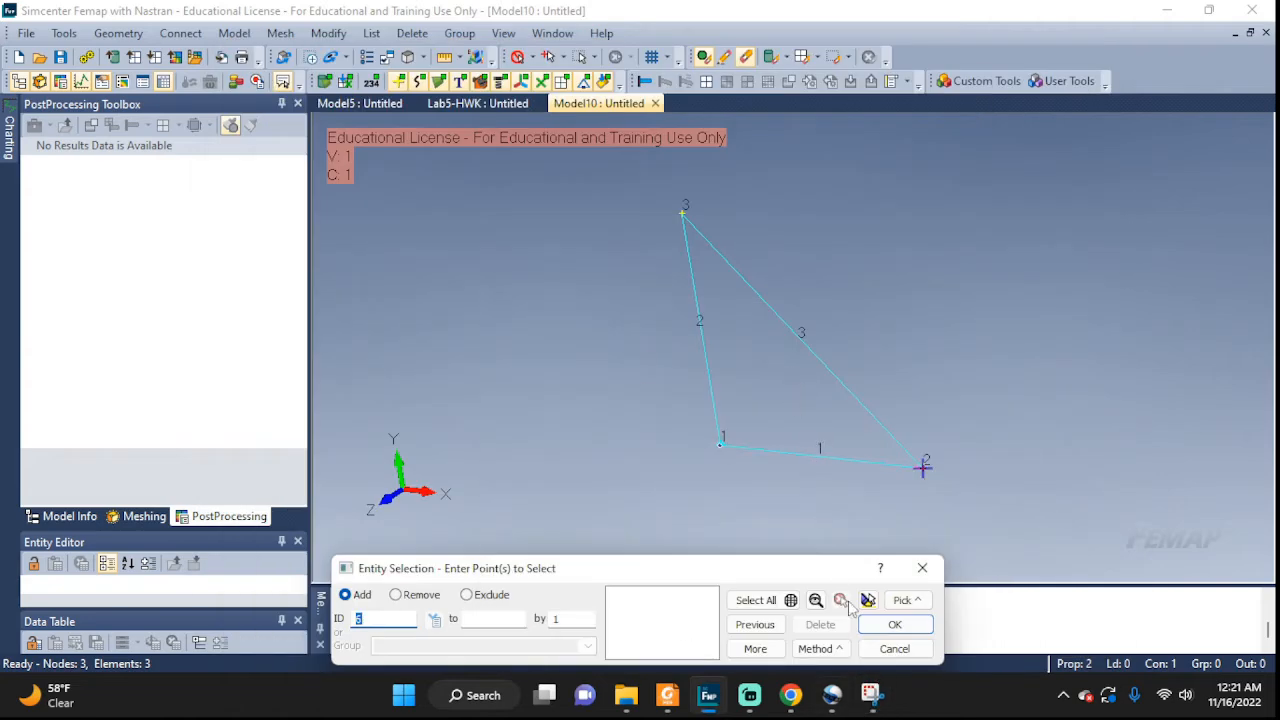
pyautogui.click(684, 211)
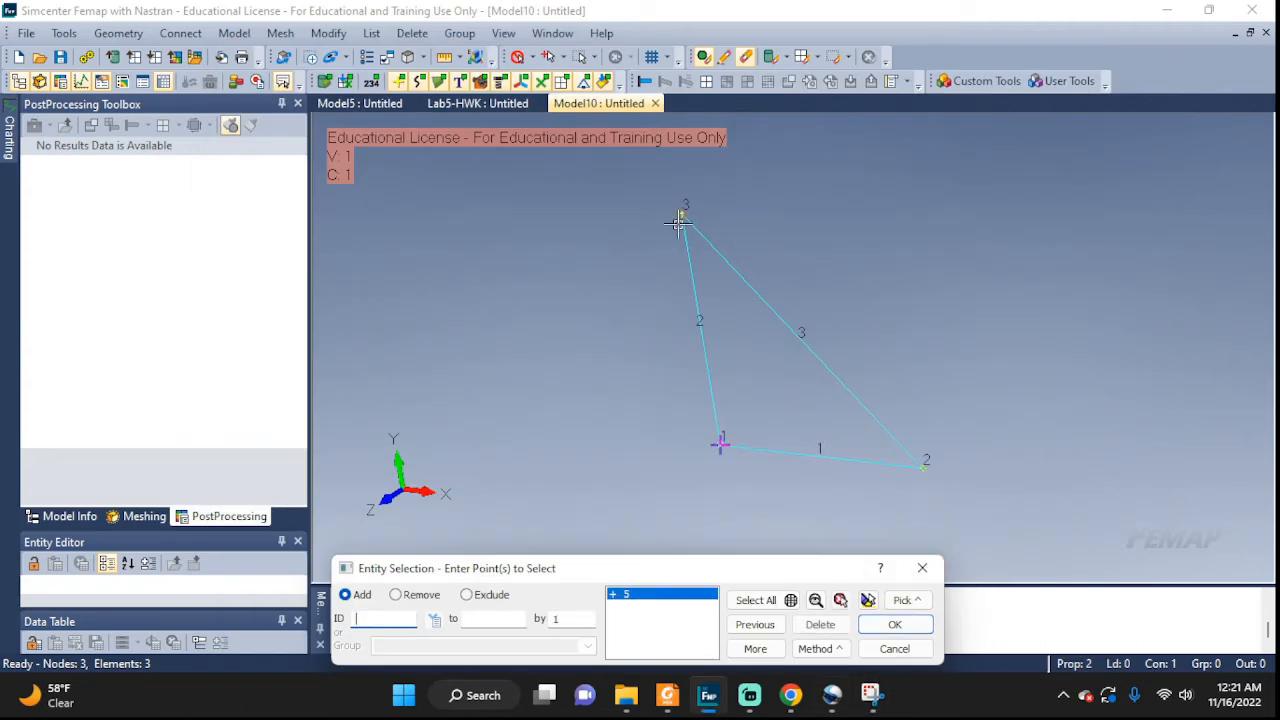
pyautogui.click(869, 628)
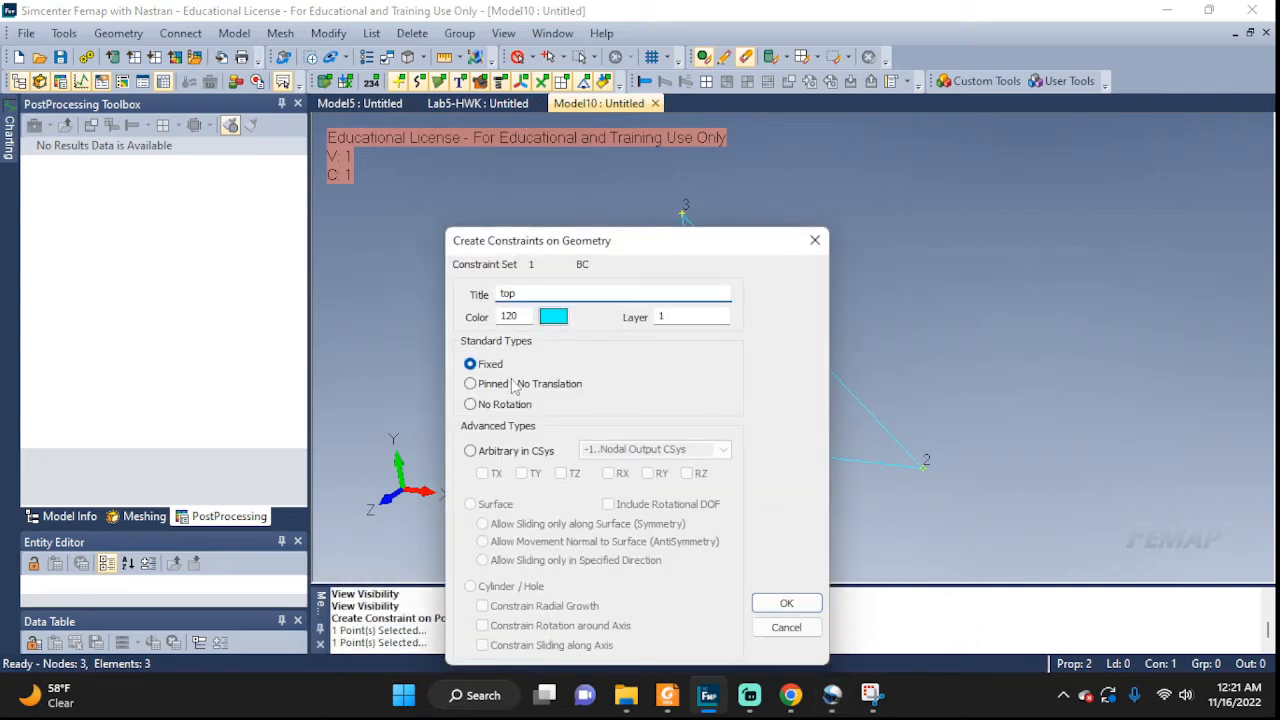
pyautogui.click(476, 451)
pyautogui.moveTo(538, 246); pyautogui.dragTo(311, 170)
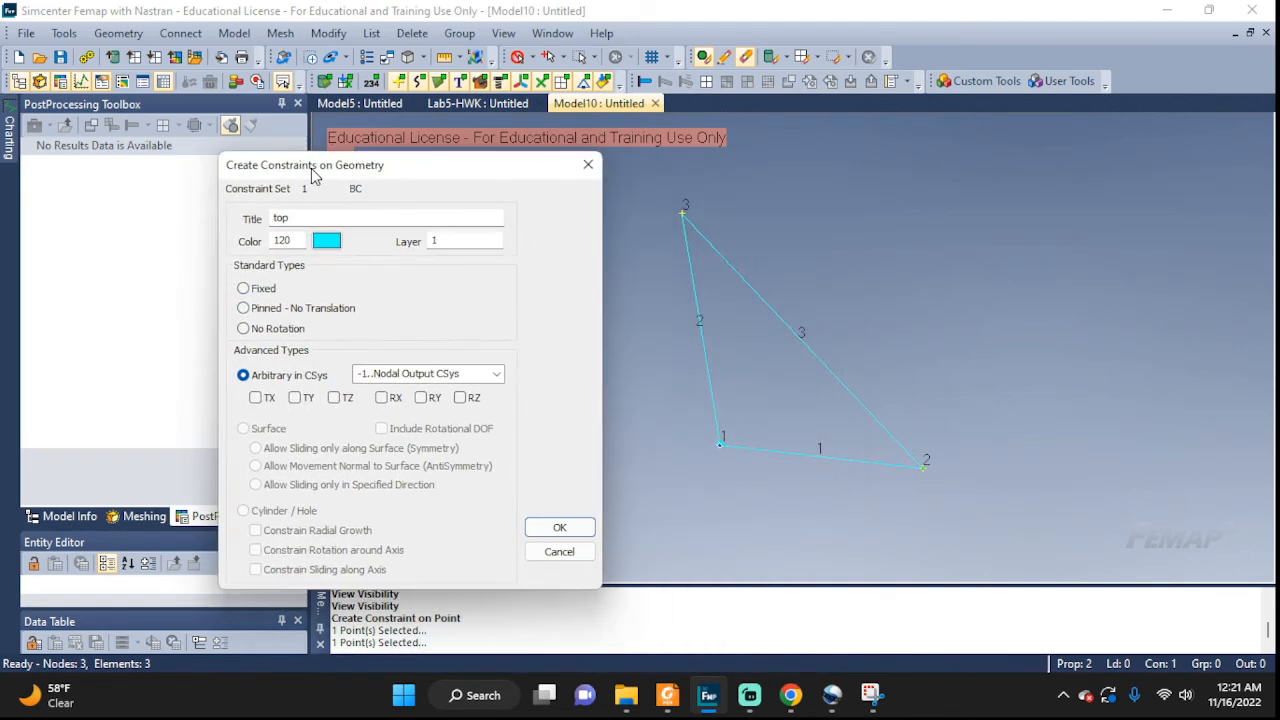
pyautogui.moveTo(405, 174); pyautogui.dragTo(975, 165)
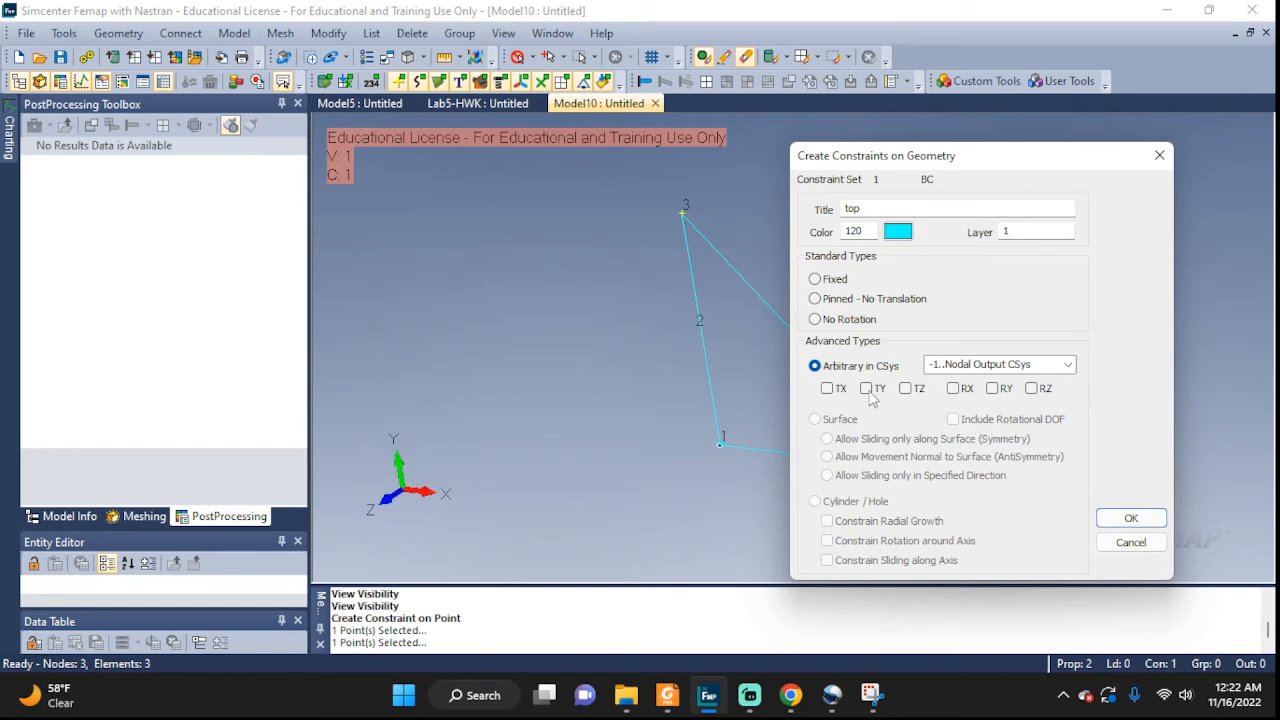
pyautogui.click(905, 389)
pyautogui.click(827, 389)
pyautogui.click(1125, 518)
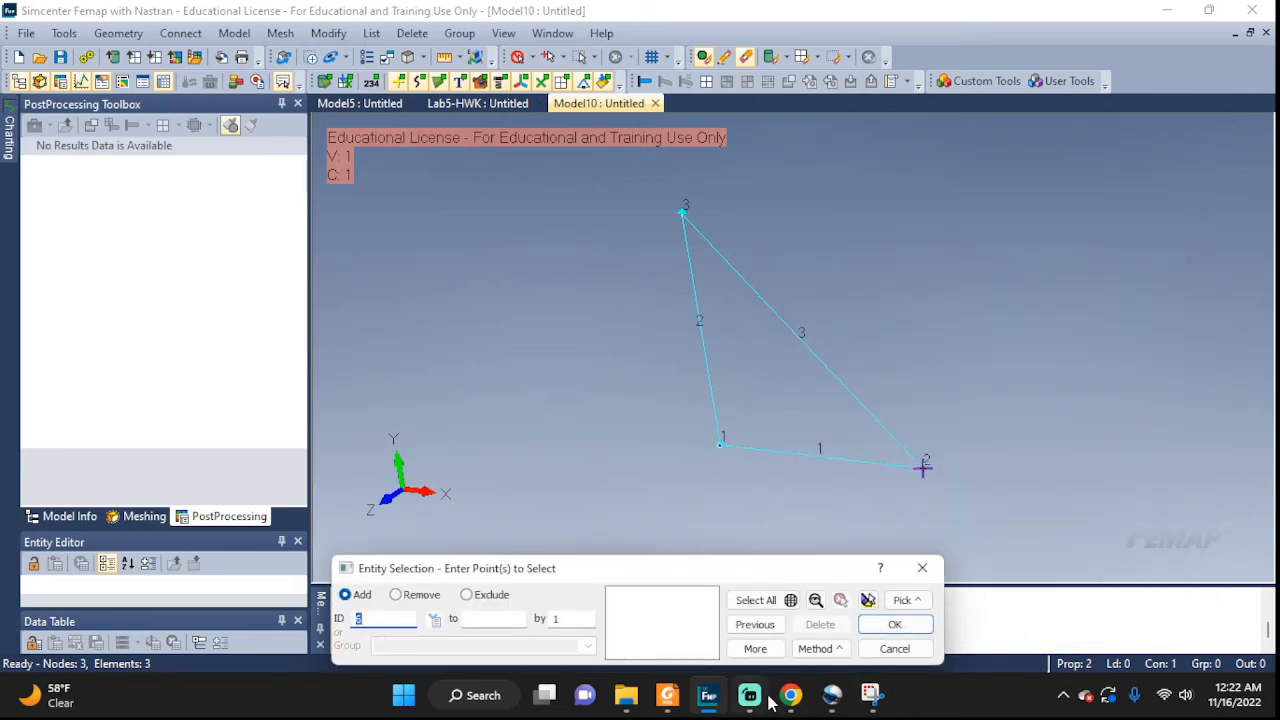
# Review the supports and the load at node 2 in the Snipping Tool truss sketch, and return to Femap.
pyautogui.moveTo(740, 700)
pyautogui.click(868, 699)
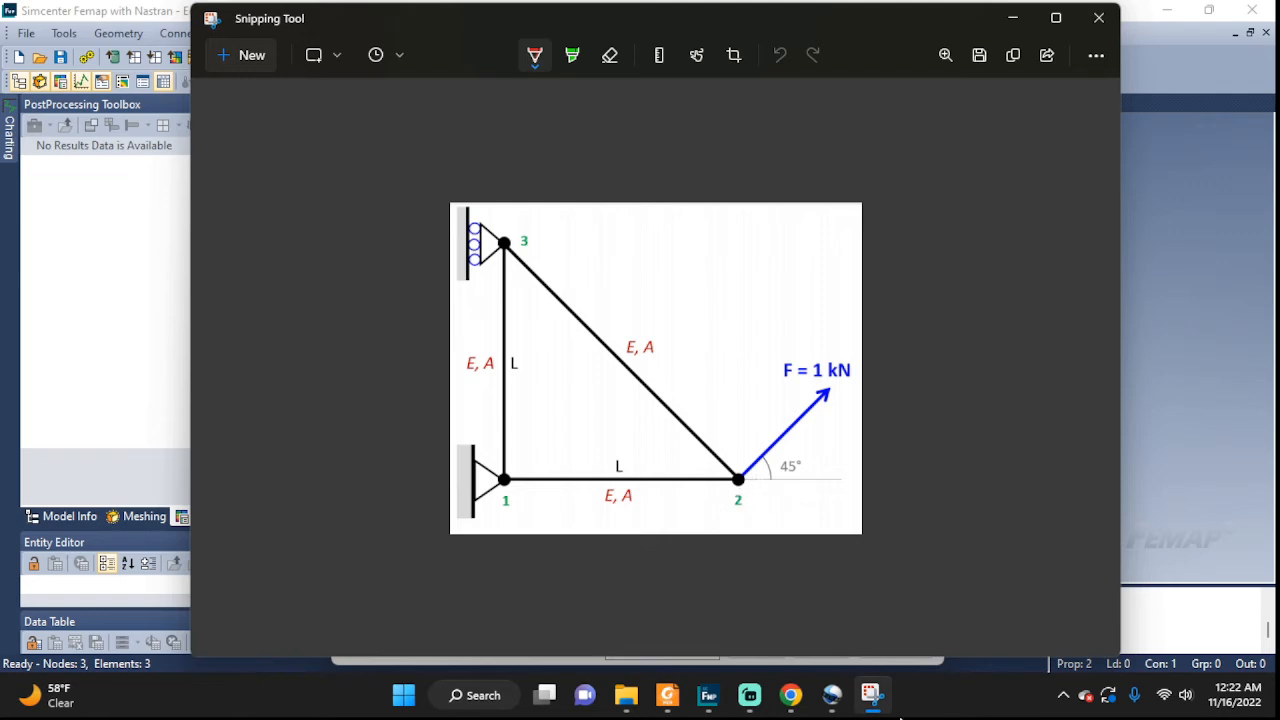
pyautogui.click(872, 697)
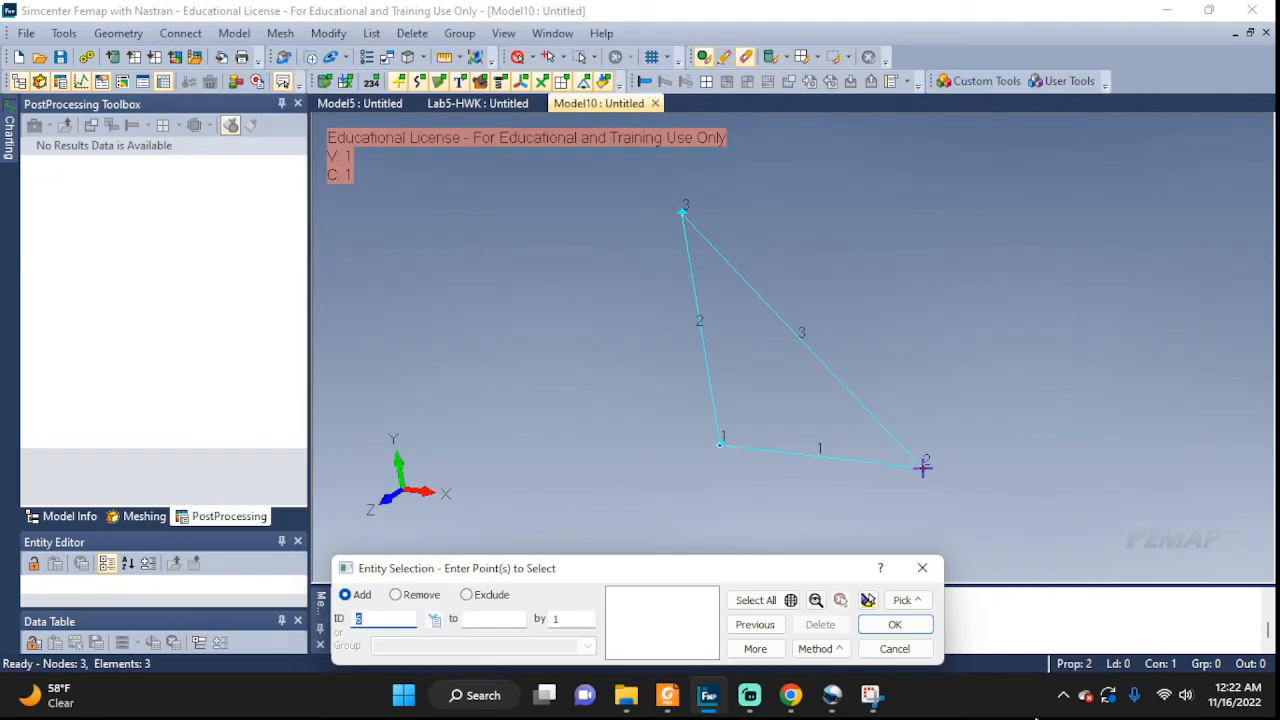
# End the point constraint command and show labels only for constraints and constraint equations, turning off the node and element labels.
pyautogui.click(878, 645)
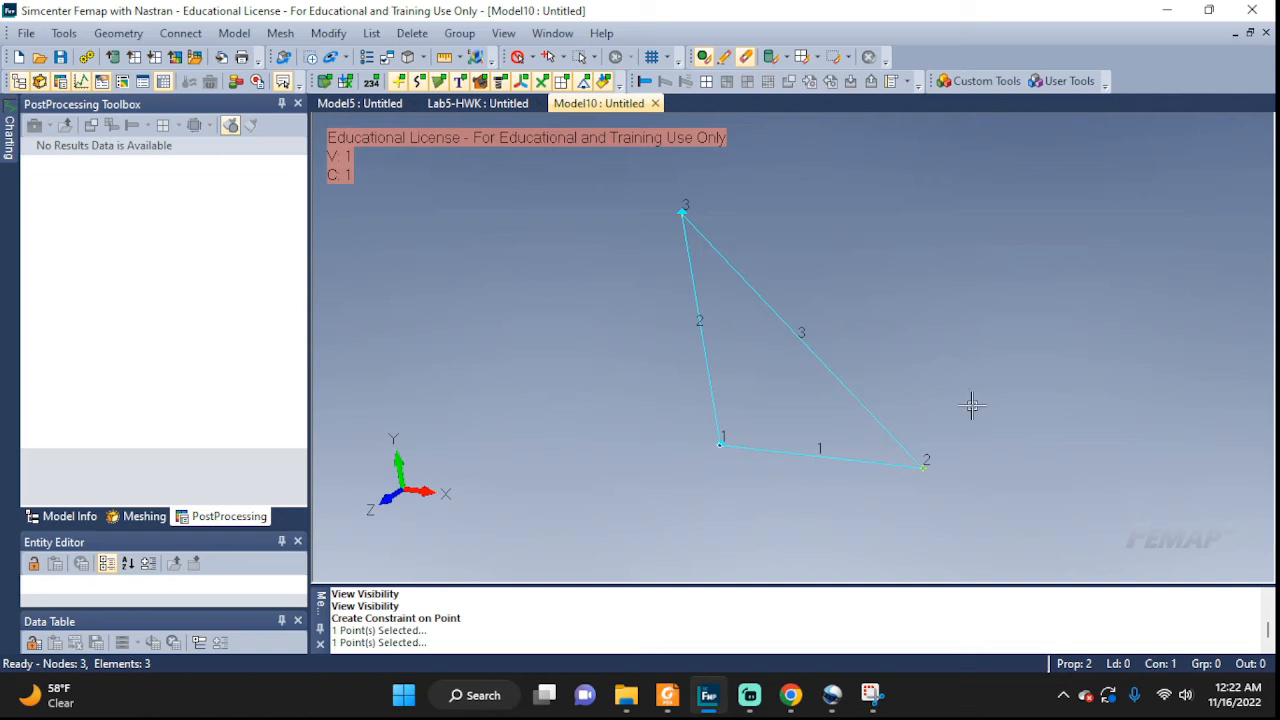
pyautogui.moveTo(780, 374); pyautogui.dragTo(849, 320, button='middle')
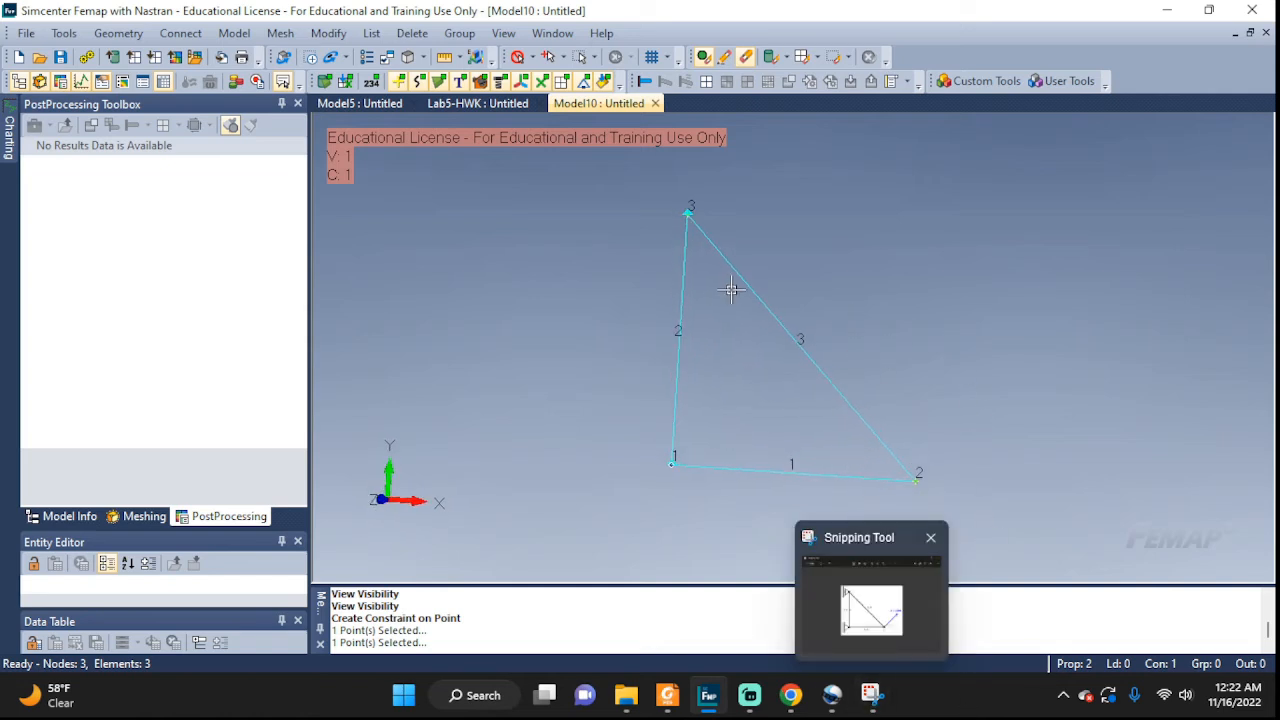
pyautogui.hotkey('ctrl', 'q')
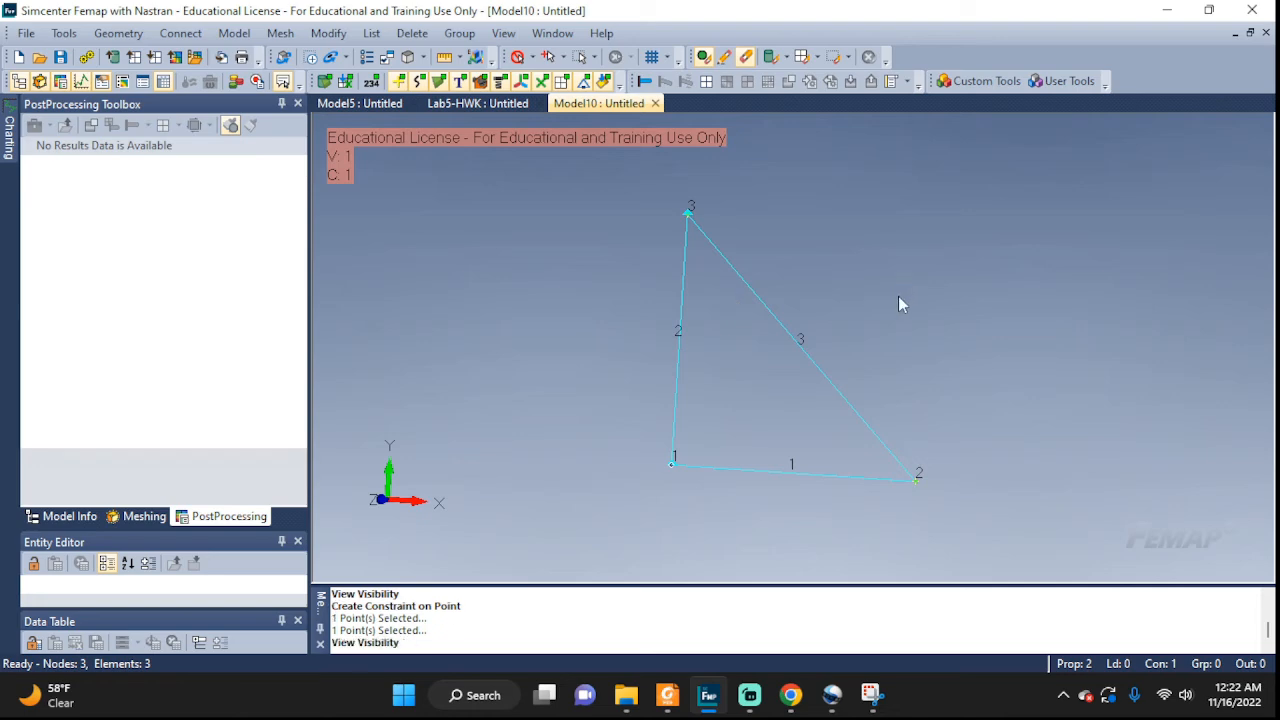
pyautogui.moveTo(515, 222); pyautogui.dragTo(269, 121)
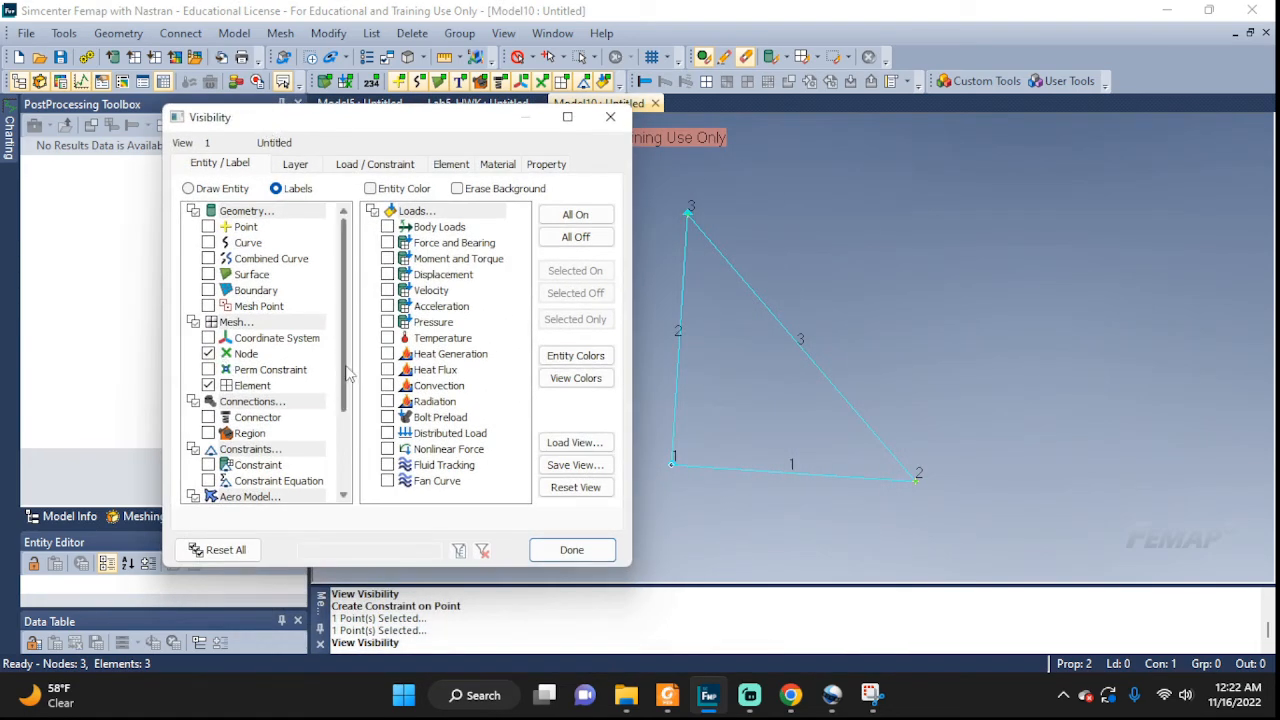
pyautogui.click(208, 385)
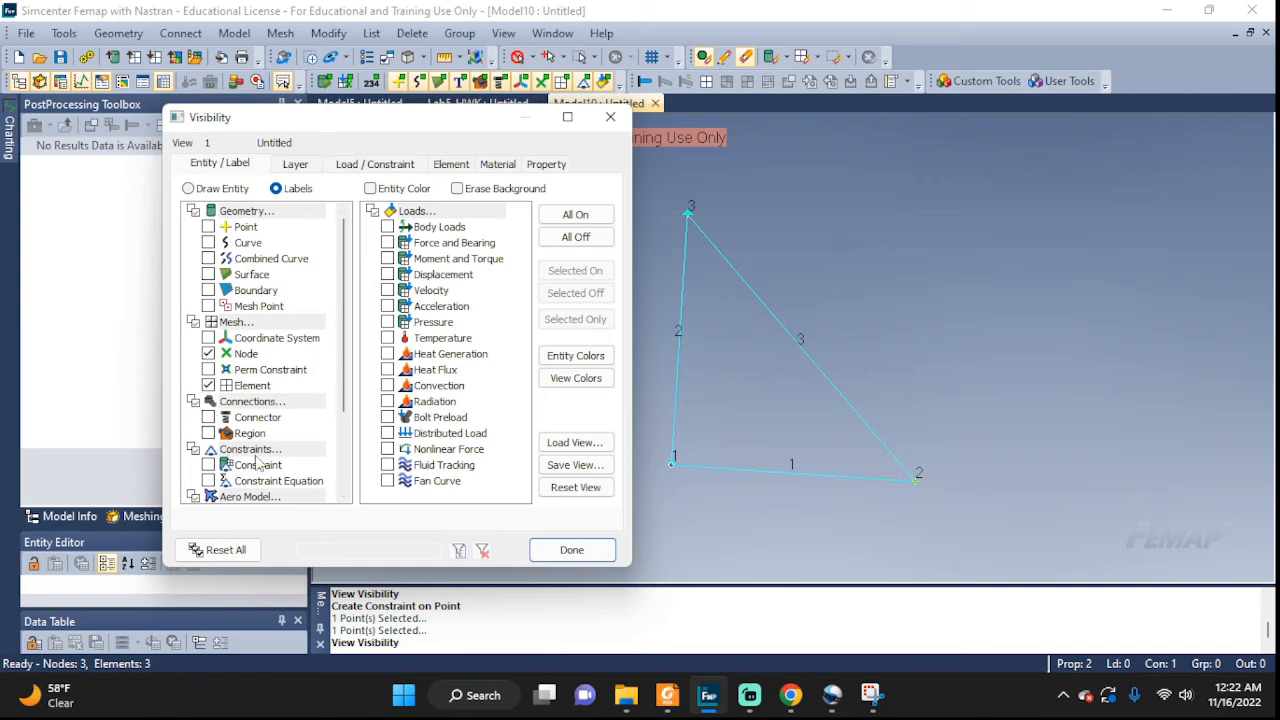
pyautogui.scroll(-1, 257, 462)
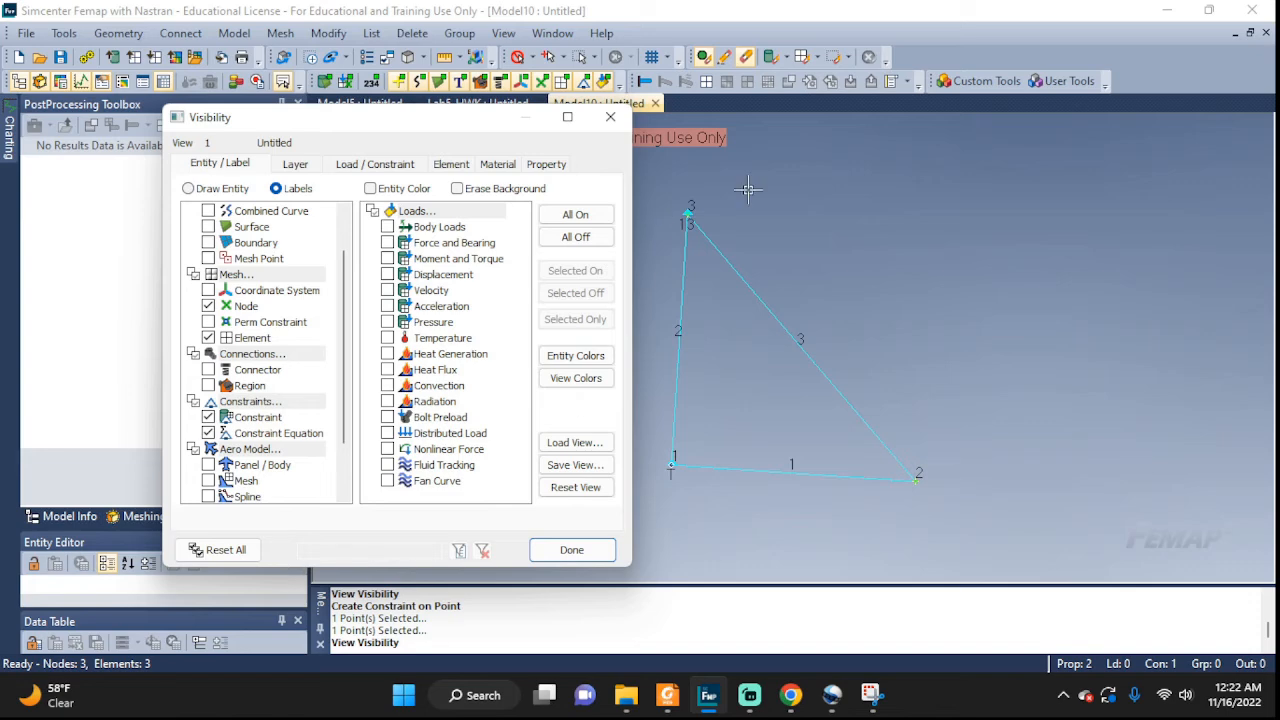
pyautogui.click(208, 306)
pyautogui.moveTo(477, 126); pyautogui.dragTo(1076, 188)
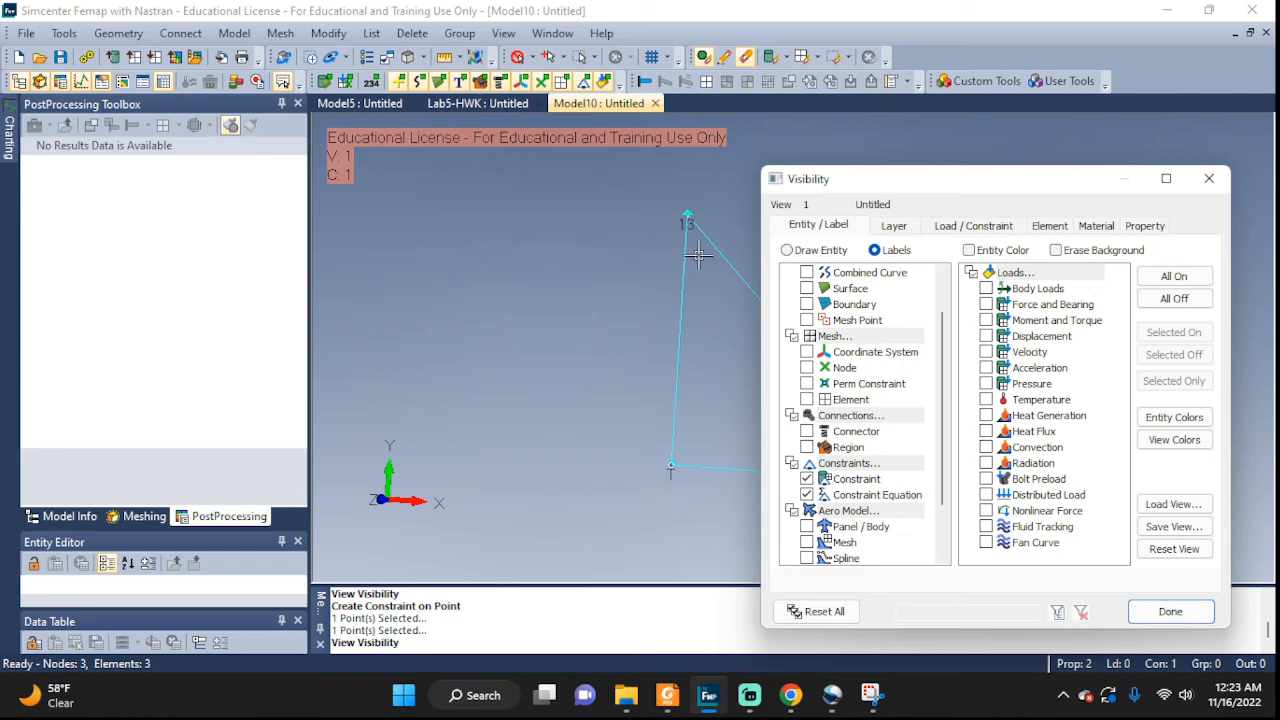
pyautogui.click(1162, 617)
# Check the applied force in the Snipping Tool truss sketch, and start a load on points in Femap with a new load set titled Ext.
pyautogui.moveTo(983, 354); pyautogui.dragTo(887, 567, button='middle')
pyautogui.click(872, 696)
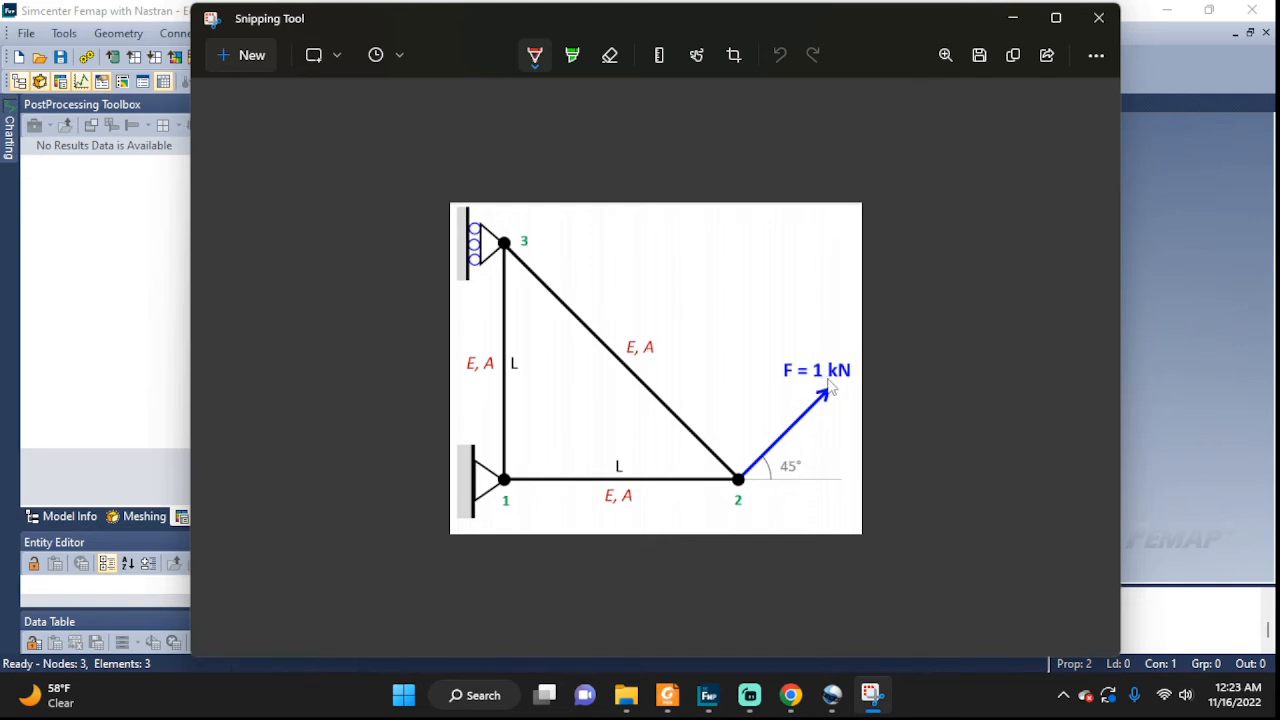
pyautogui.click(1012, 18)
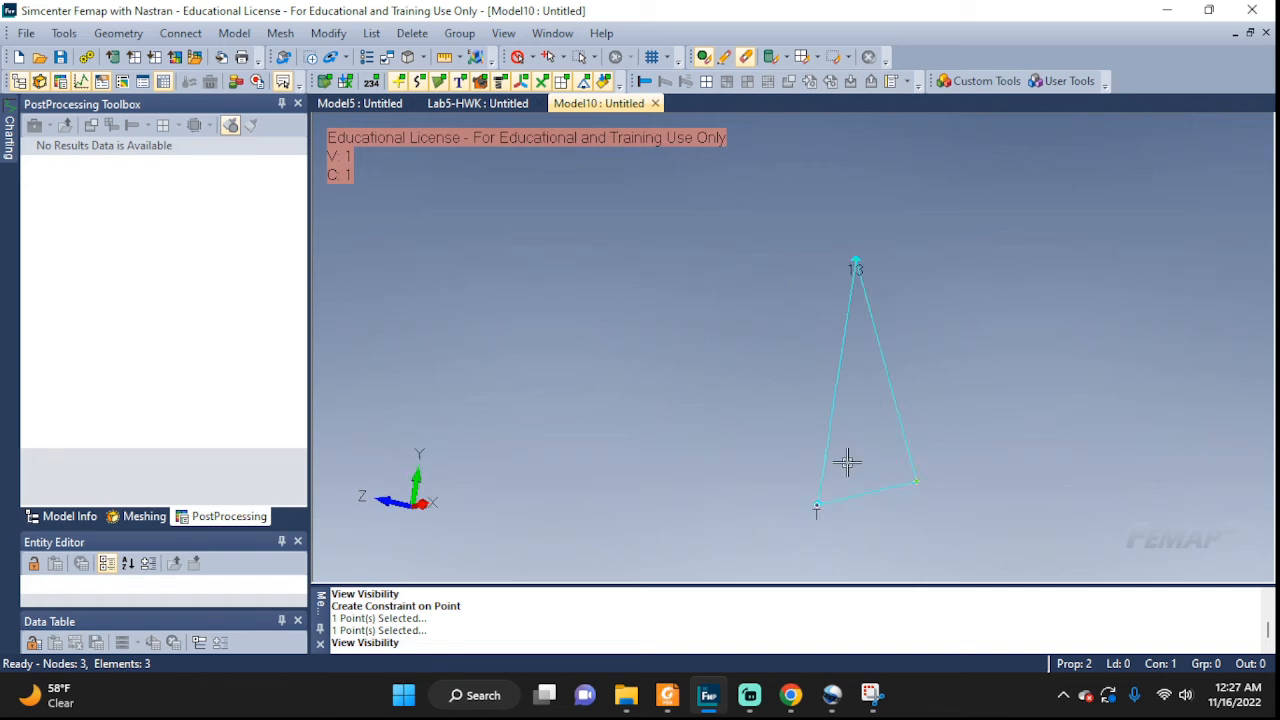
pyautogui.moveTo(847, 462); pyautogui.dragTo(937, 490, button='middle')
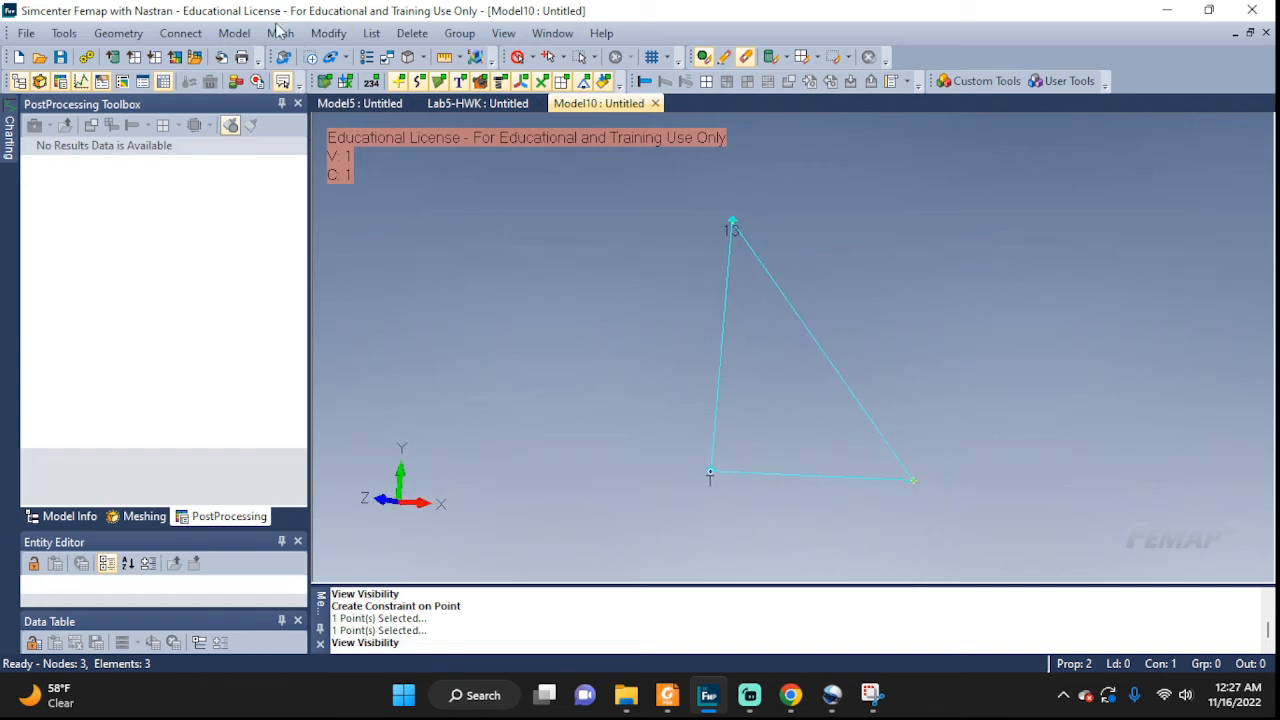
pyautogui.click(233, 36)
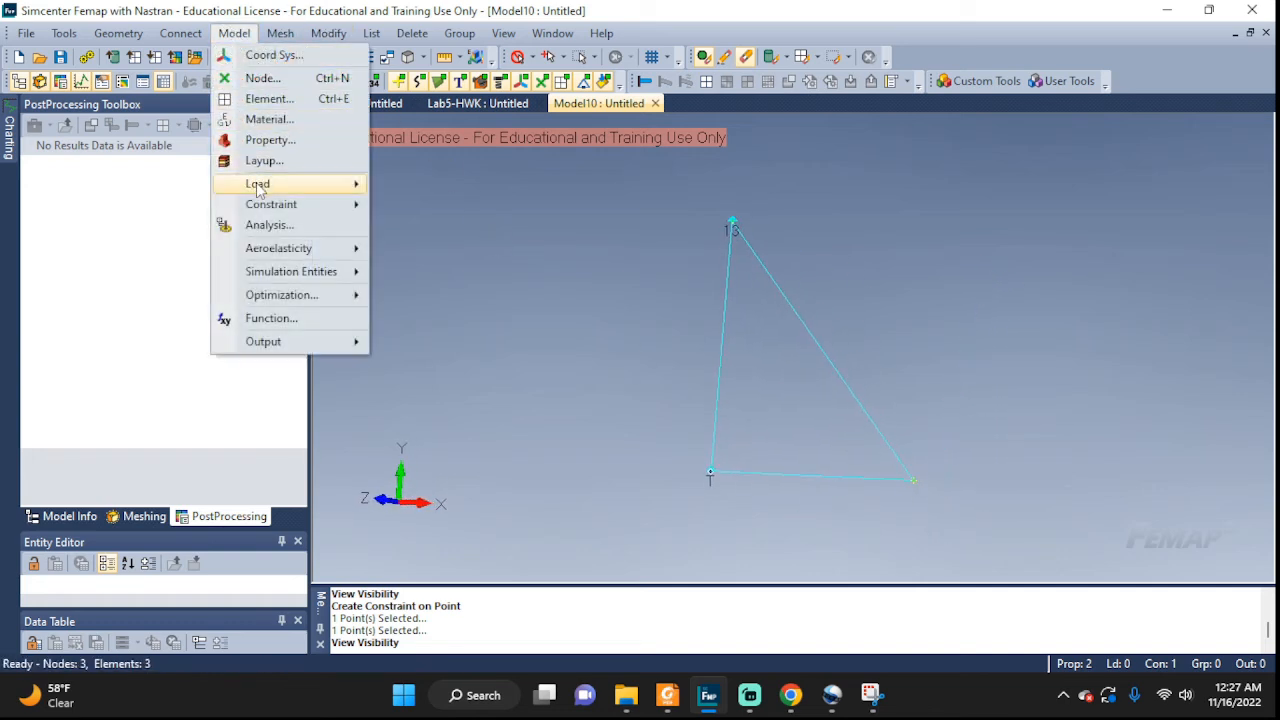
pyautogui.moveTo(256, 183)
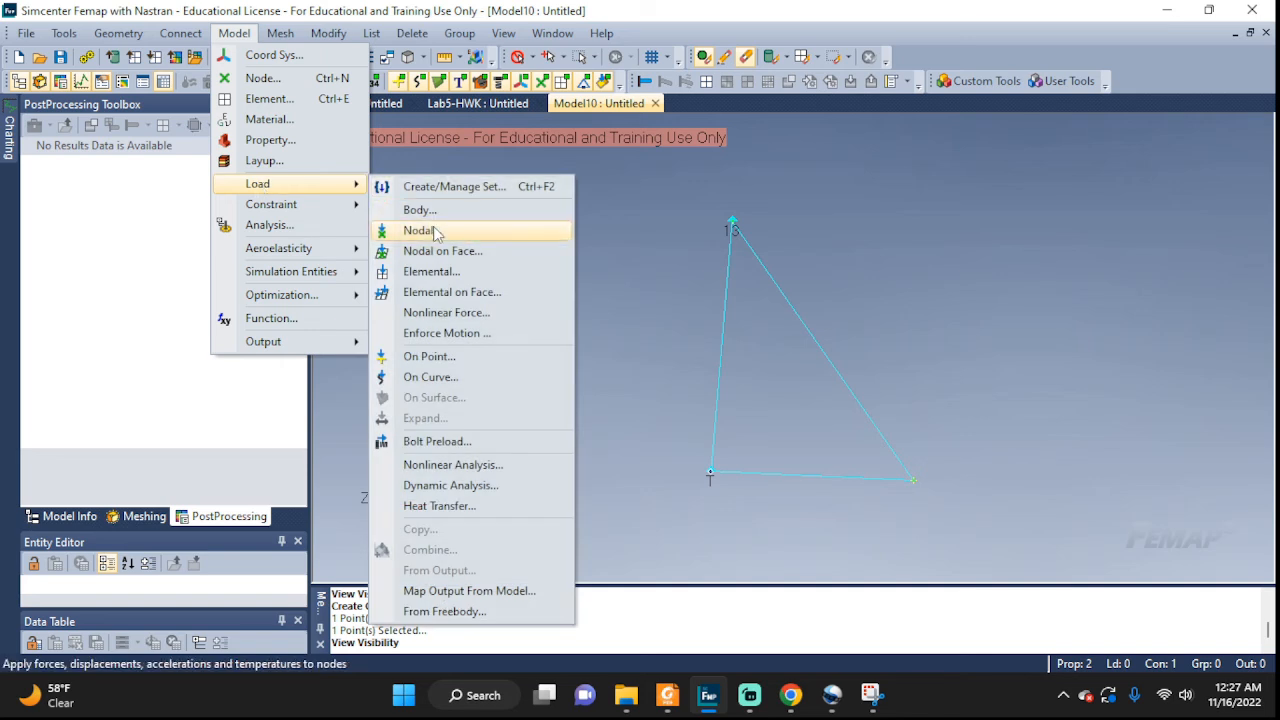
pyautogui.click(435, 358)
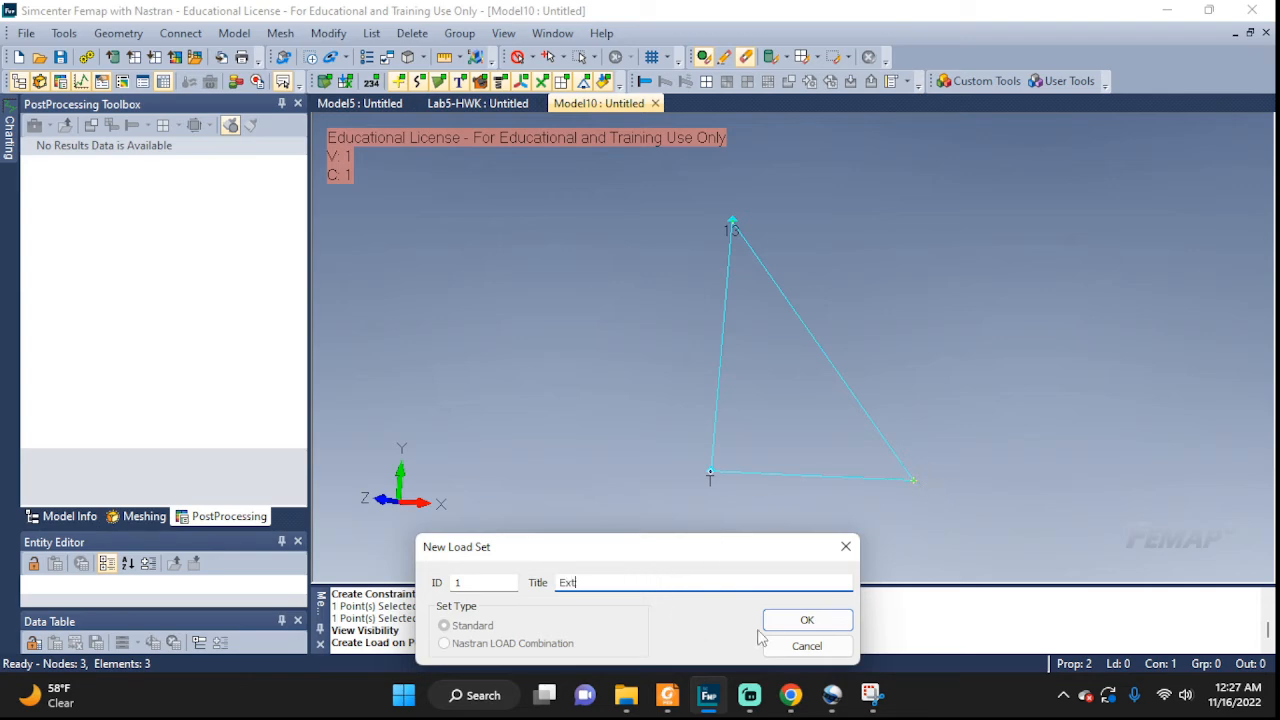
pyautogui.write('Ext')
pyautogui.click(805, 620)
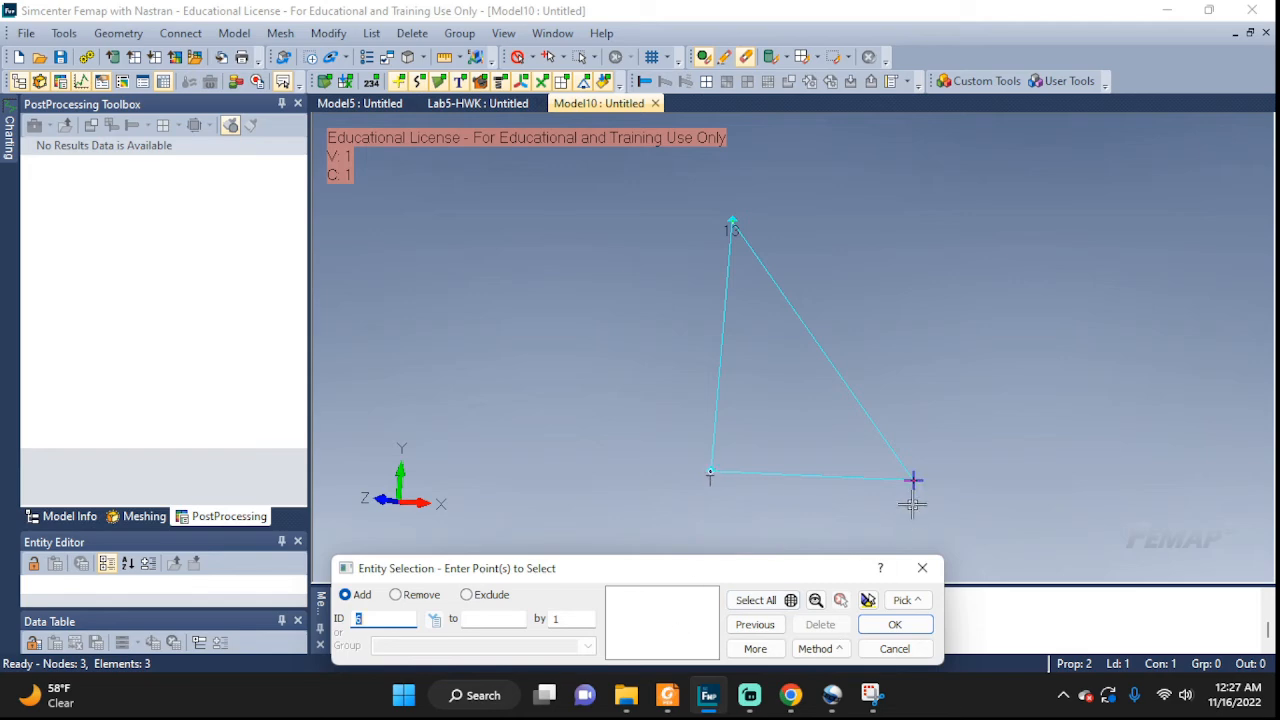
# Select the truss's lower-right corner point and define a force load titled Force with a vector direction and magnitude 1000.
pyautogui.click(912, 503)
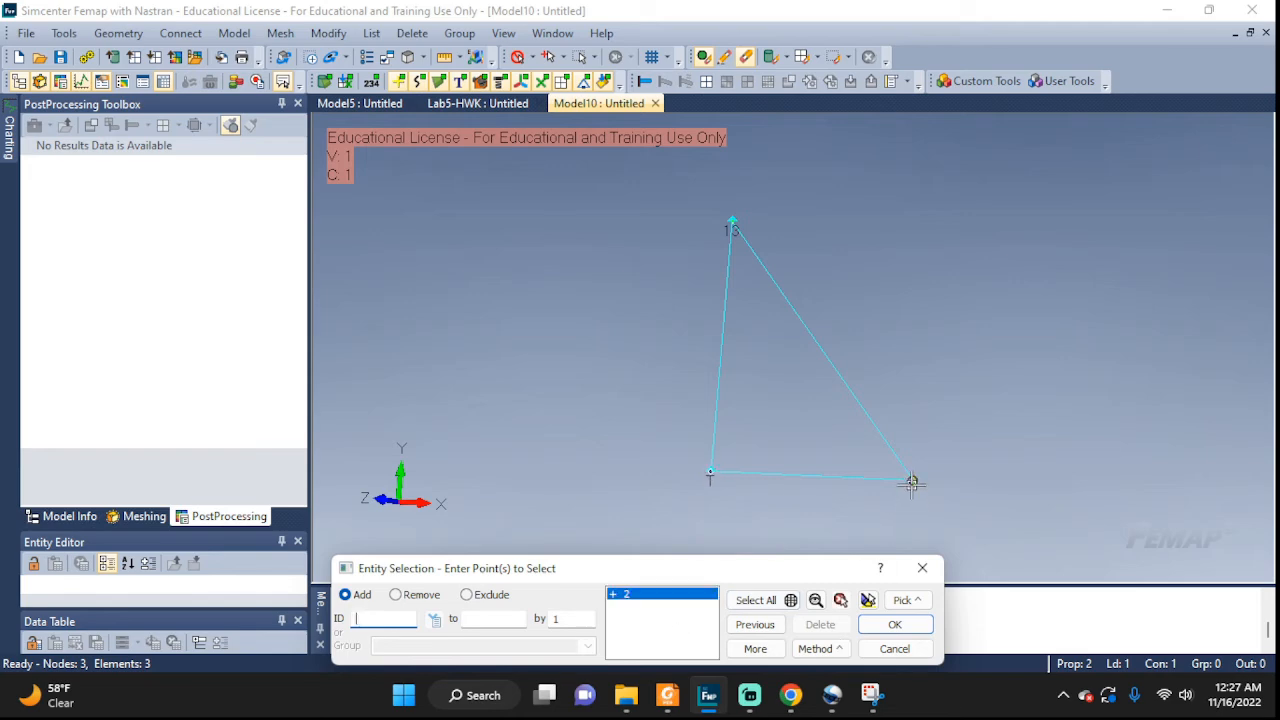
pyautogui.click(891, 625)
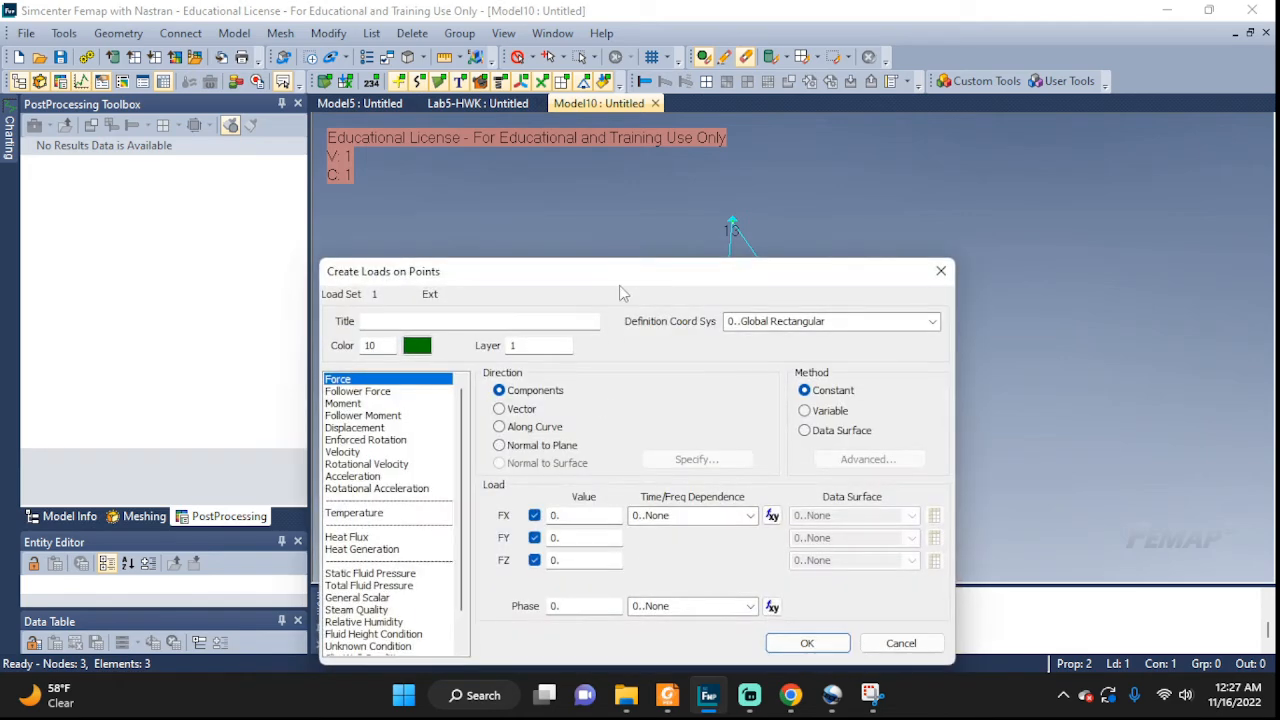
pyautogui.moveTo(621, 285); pyautogui.dragTo(389, 175)
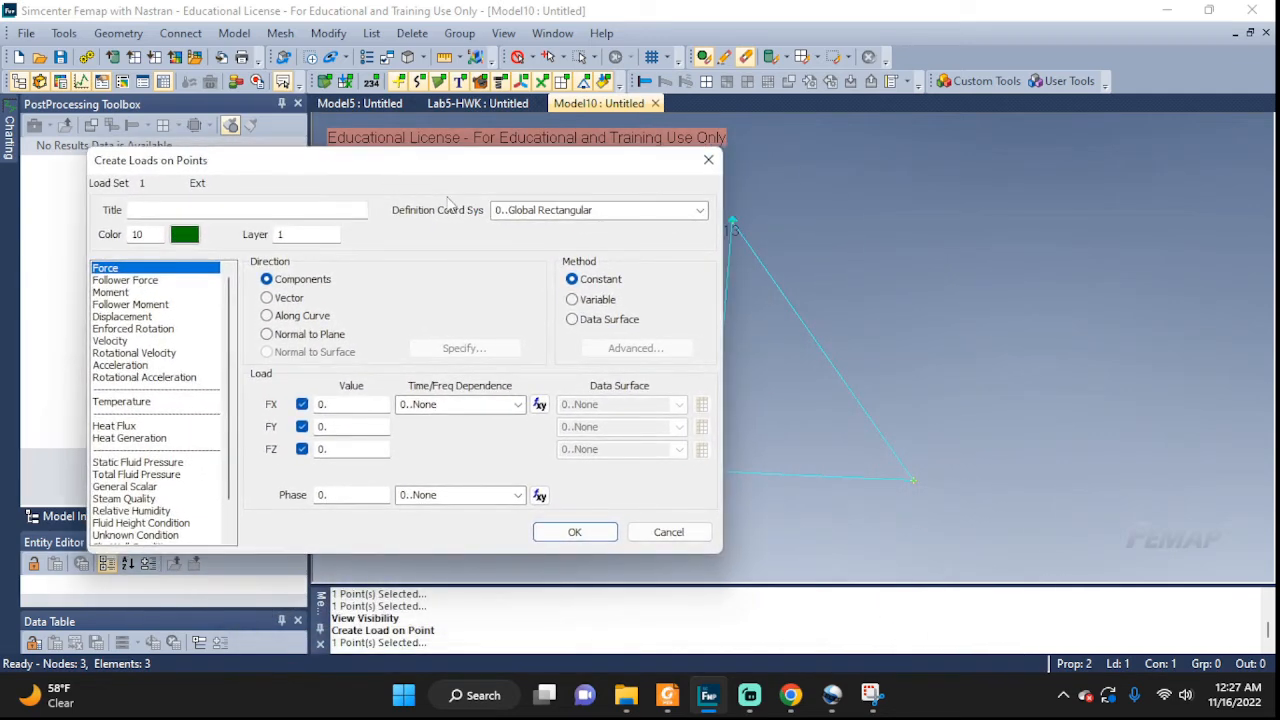
pyautogui.moveTo(596, 166); pyautogui.dragTo(554, 158)
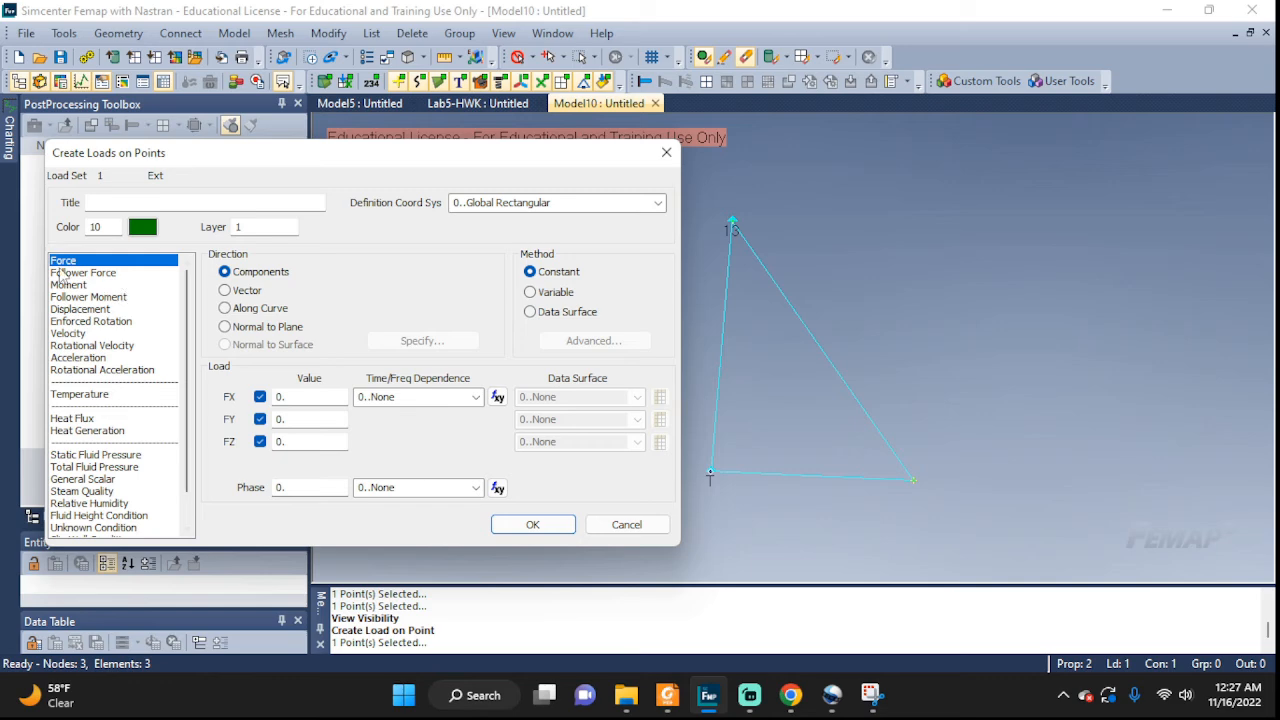
pyautogui.click(113, 205)
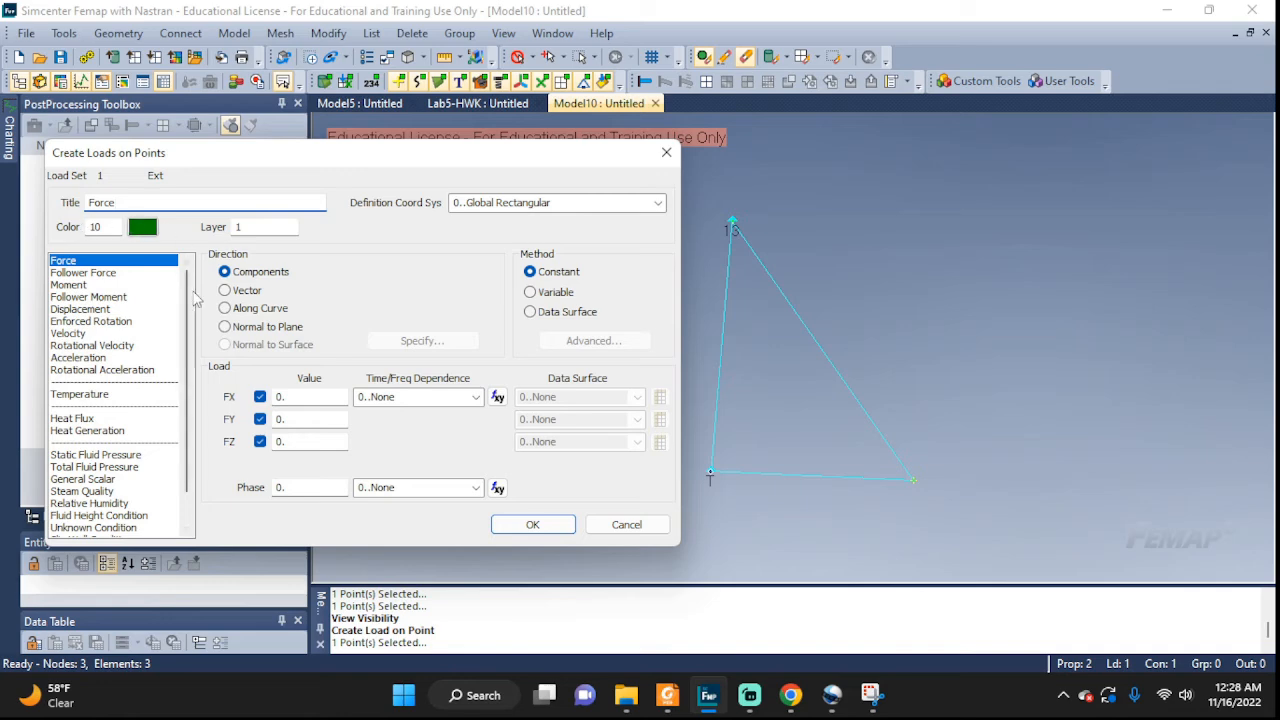
pyautogui.click(225, 291)
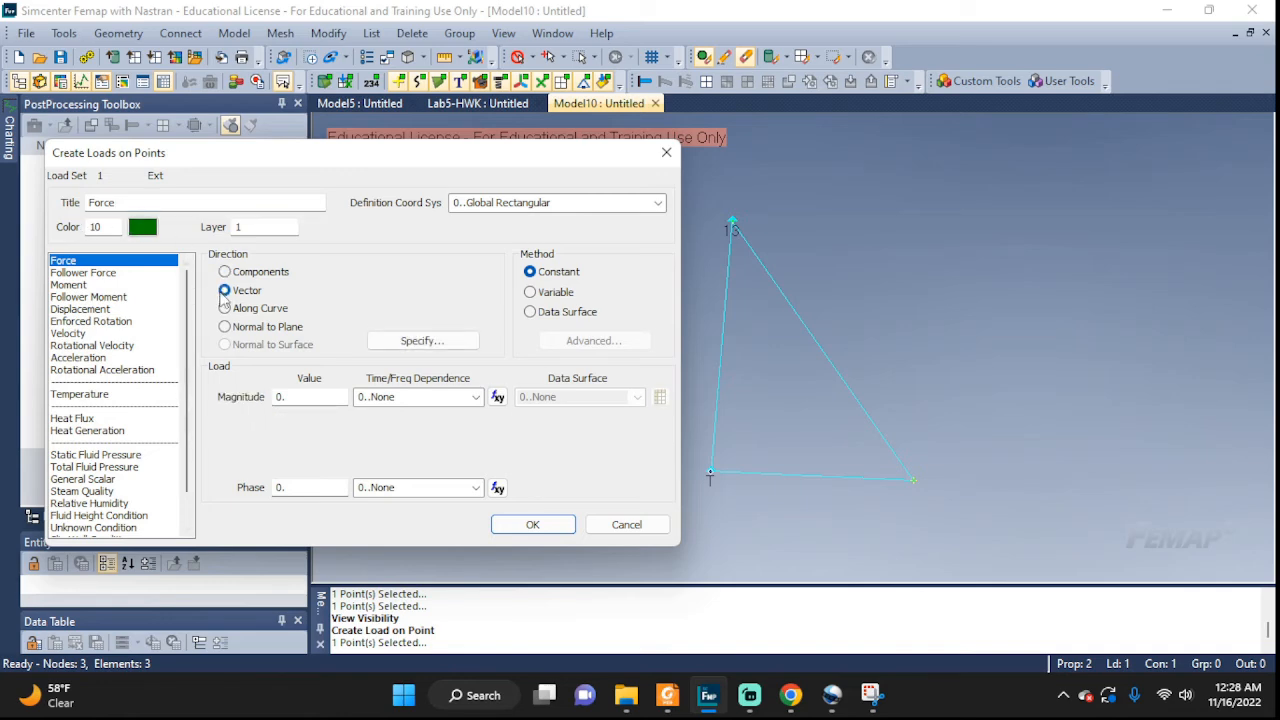
pyautogui.click(300, 396)
pyautogui.write('1000')
# Check the load angle in the truss sketch, set the force direction to dX 1, dY 1, dZ 0, and create the load.
pyautogui.click(420, 341)
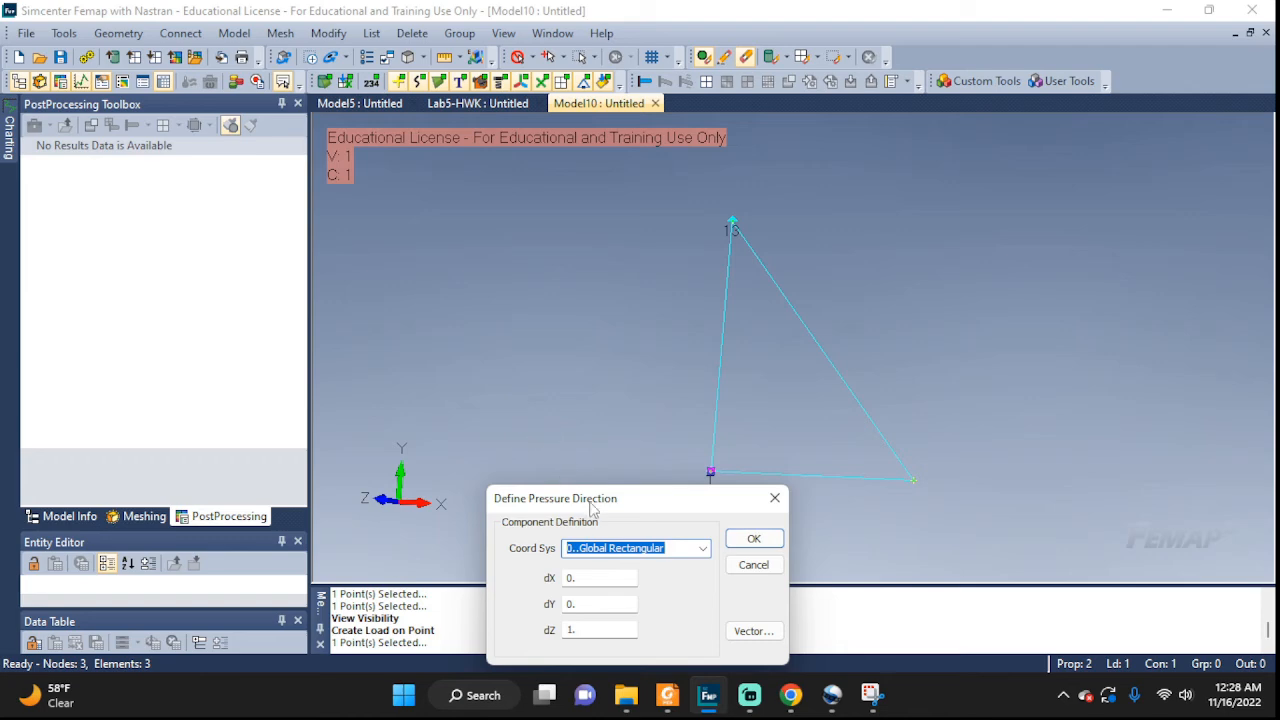
pyautogui.moveTo(593, 508); pyautogui.dragTo(1000, 203)
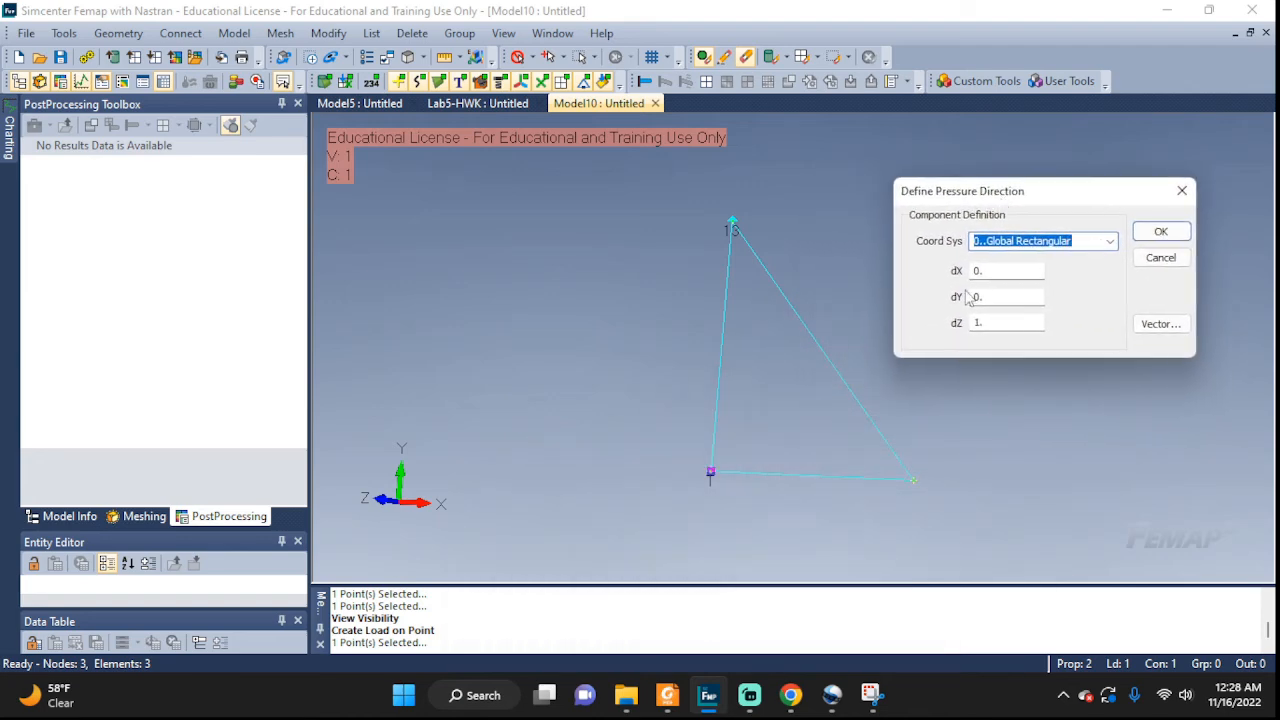
pyautogui.click(871, 695)
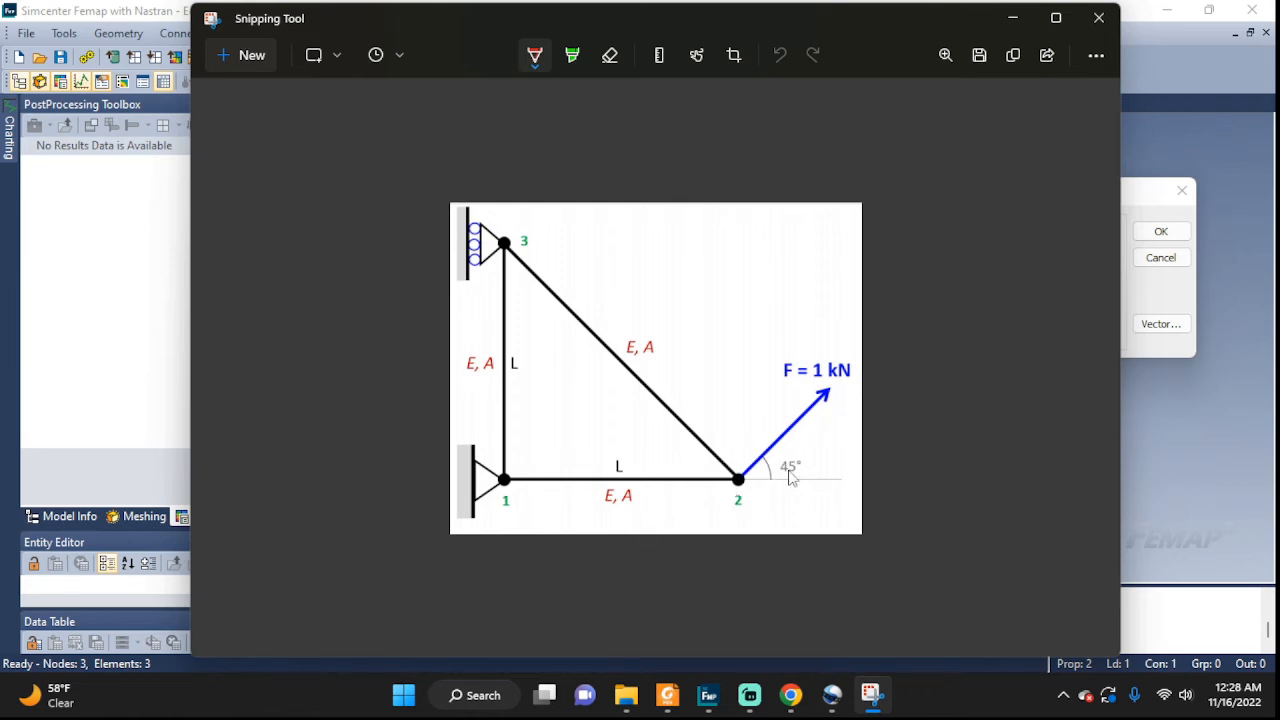
pyautogui.click(1155, 207)
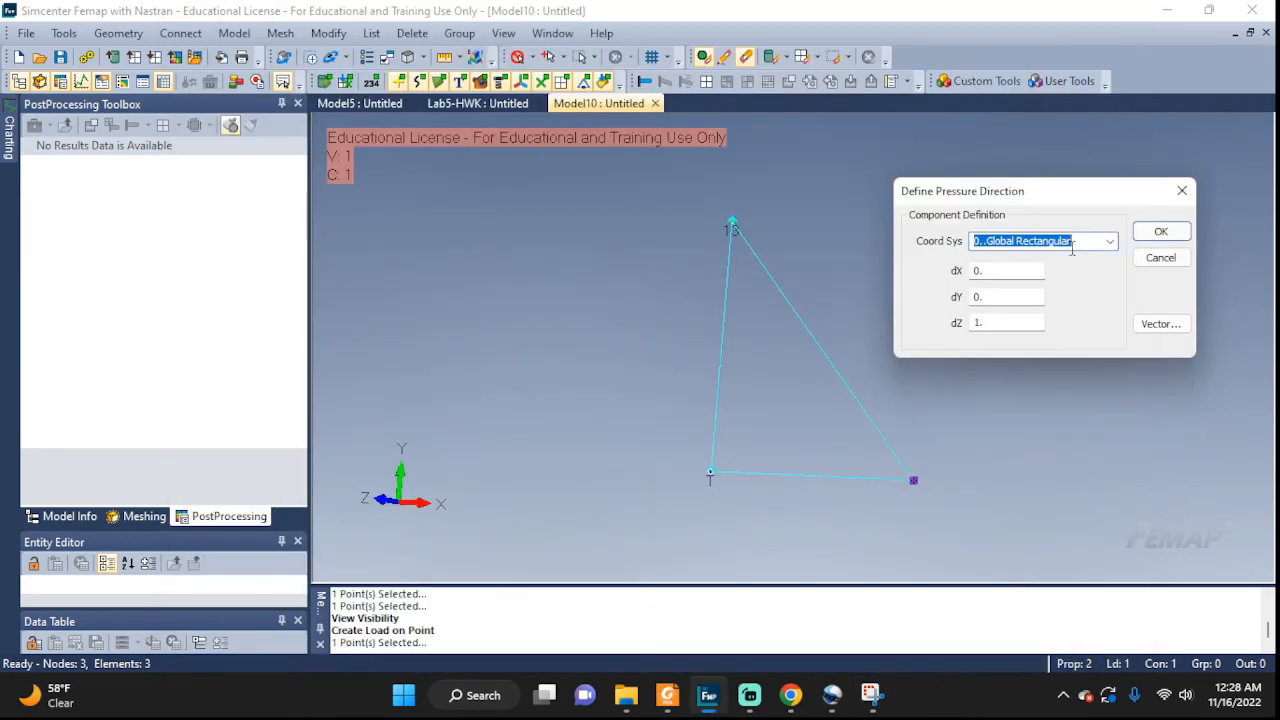
pyautogui.press('Tab')
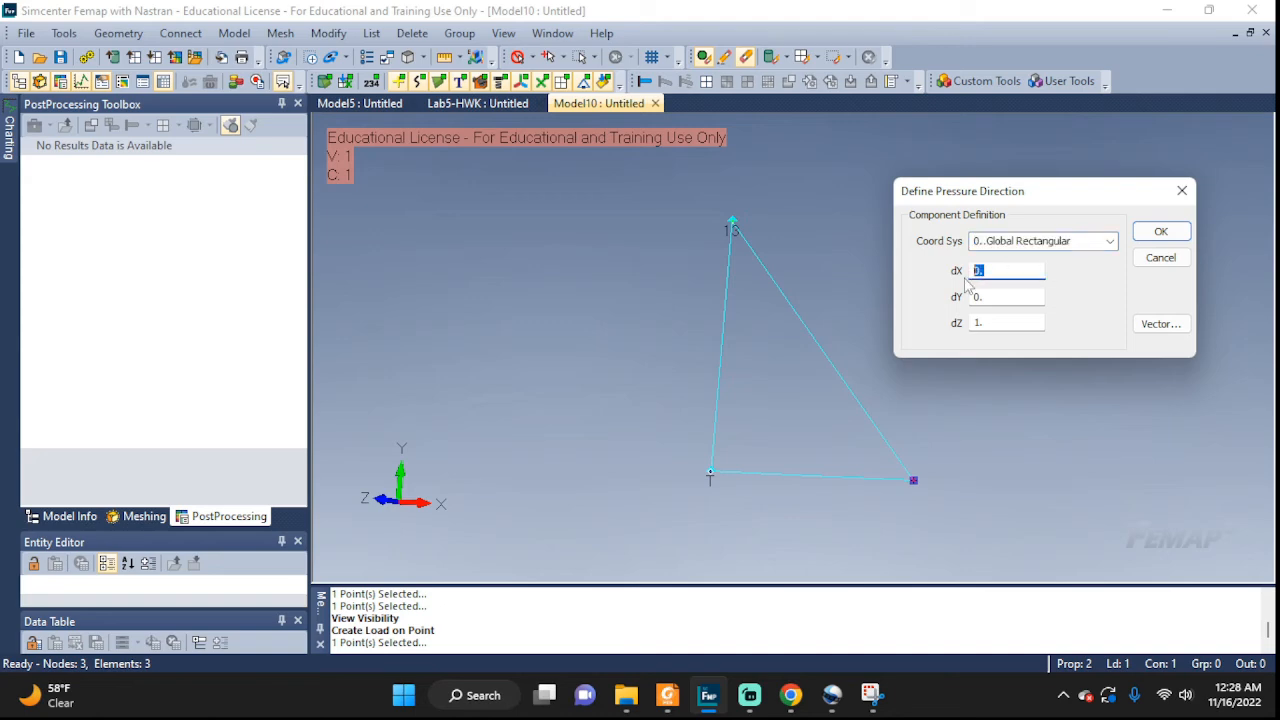
pyautogui.write('1')
pyautogui.press('Tab')
pyautogui.write('1')
pyautogui.press('Tab')
pyautogui.write('0')
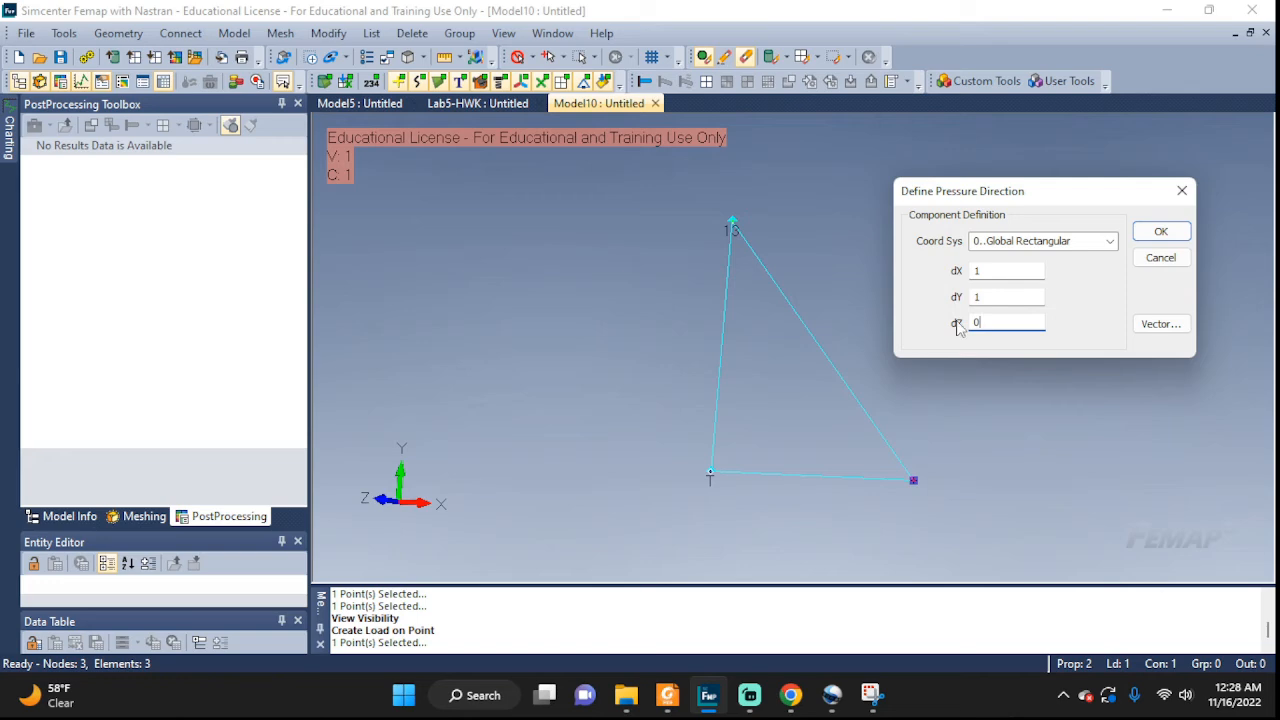
pyautogui.click(1160, 232)
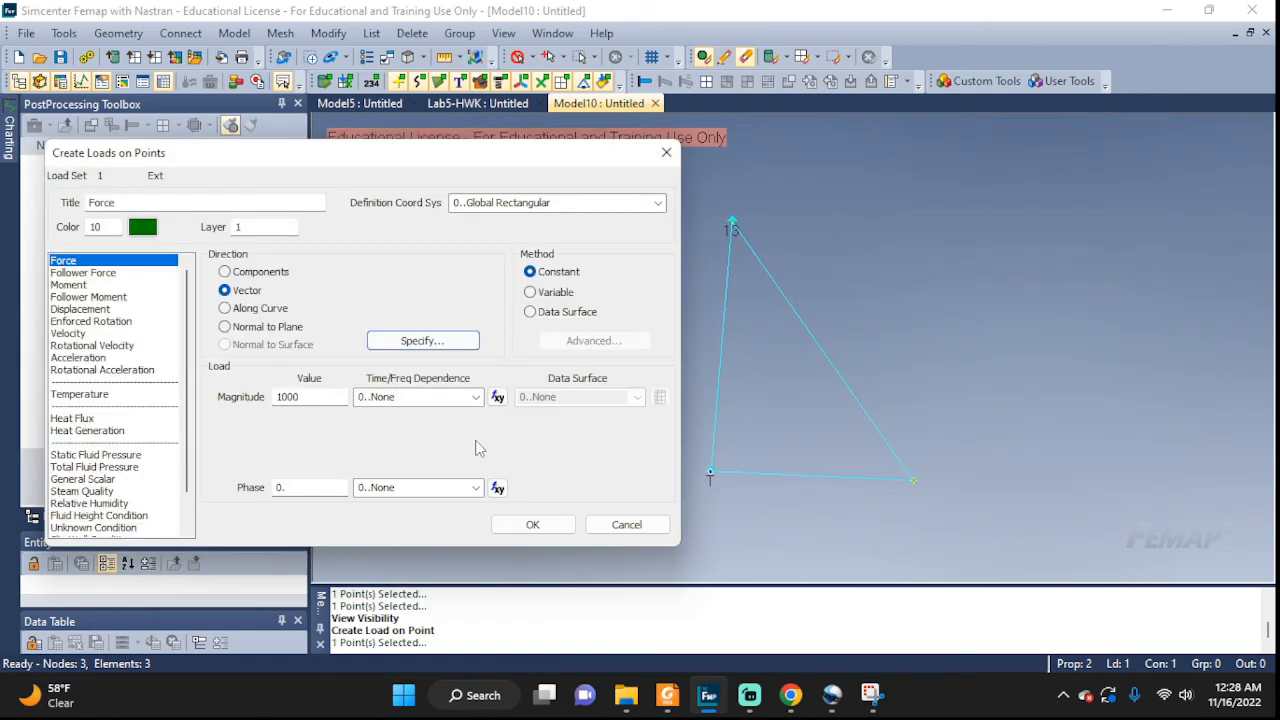
pyautogui.click(532, 524)
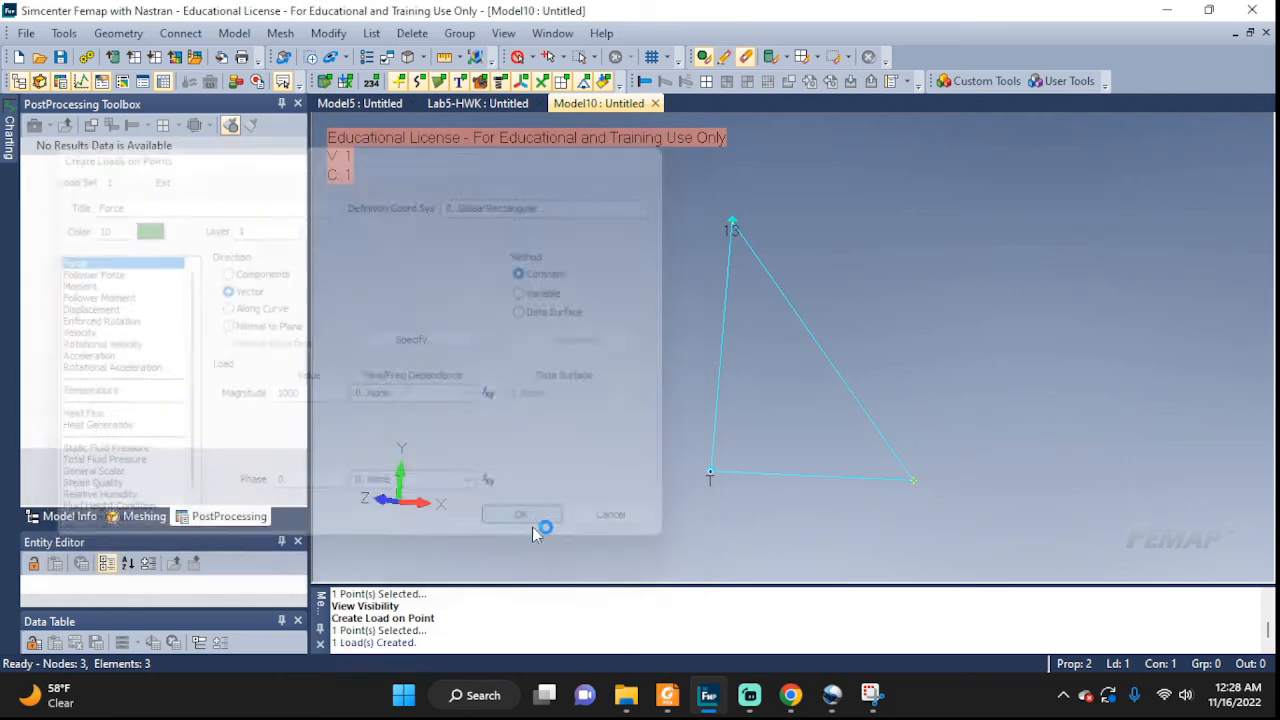
pyautogui.click(884, 650)
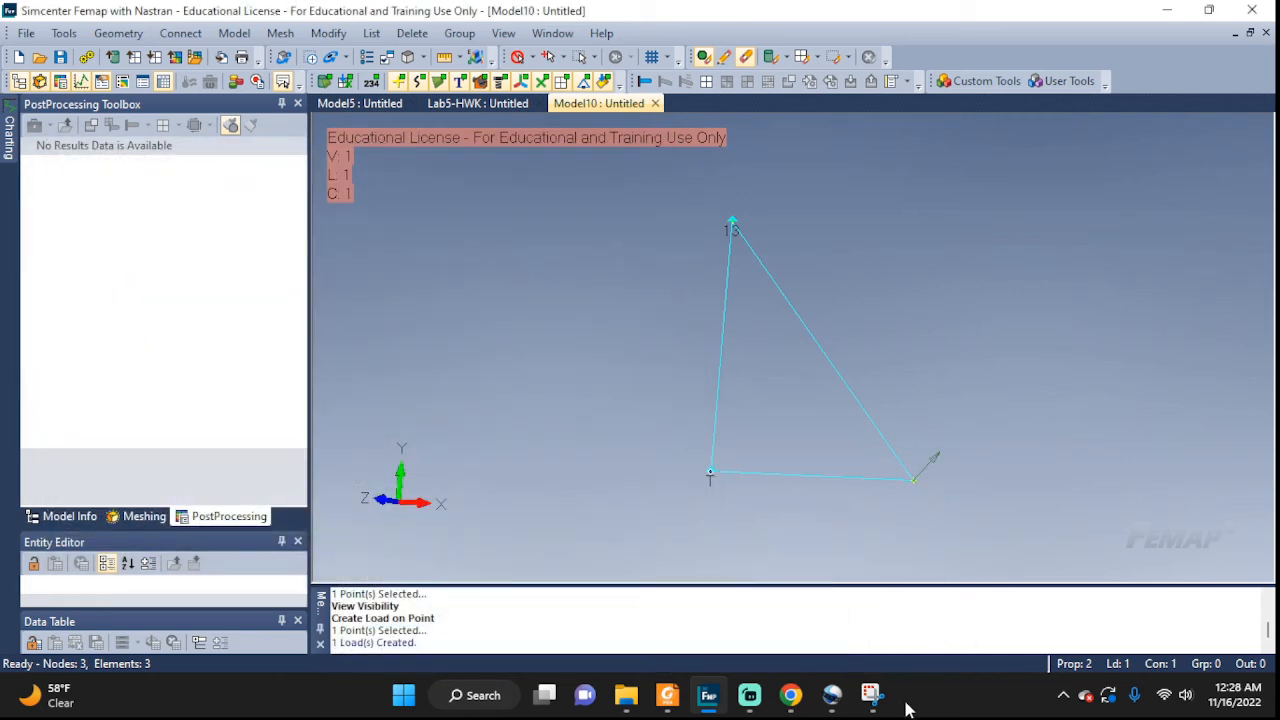
# Limit the displayed labels to Force and Bearing loads, constraints, nodes and elements on the truss.
pyautogui.moveTo(925, 385); pyautogui.dragTo(940, 447, button='middle')
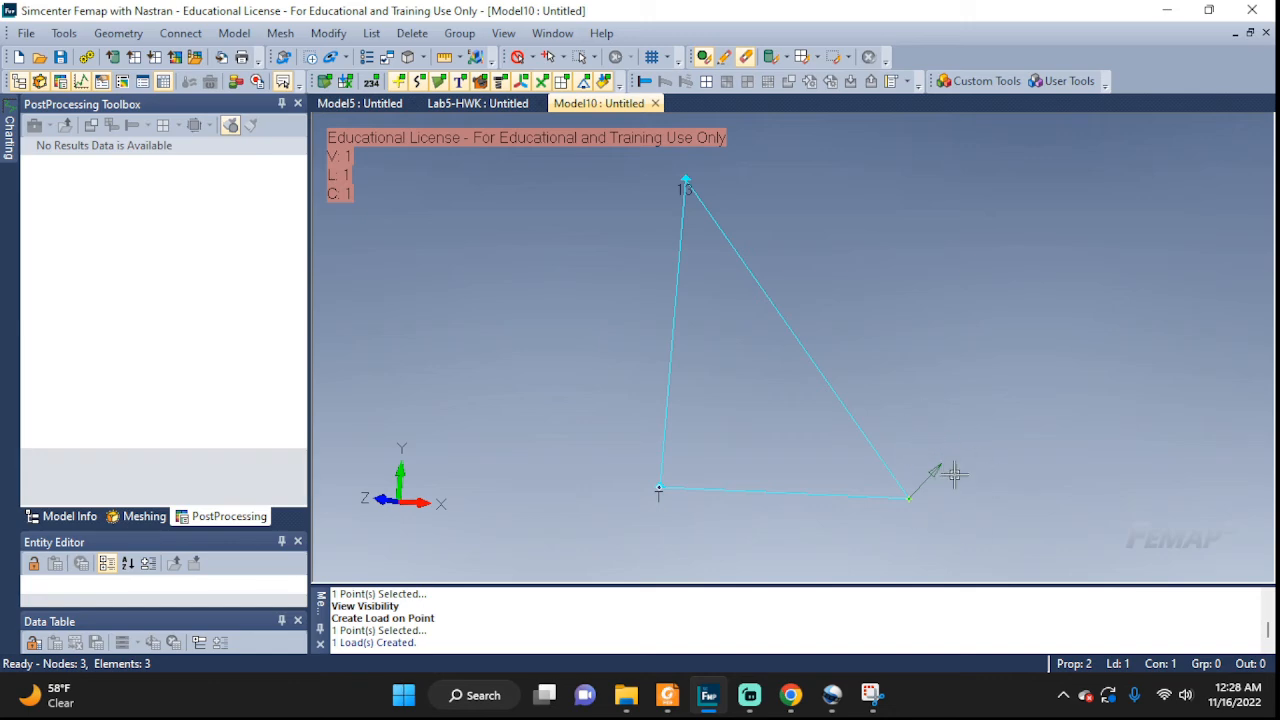
pyautogui.hotkey('ctrl', 'q')
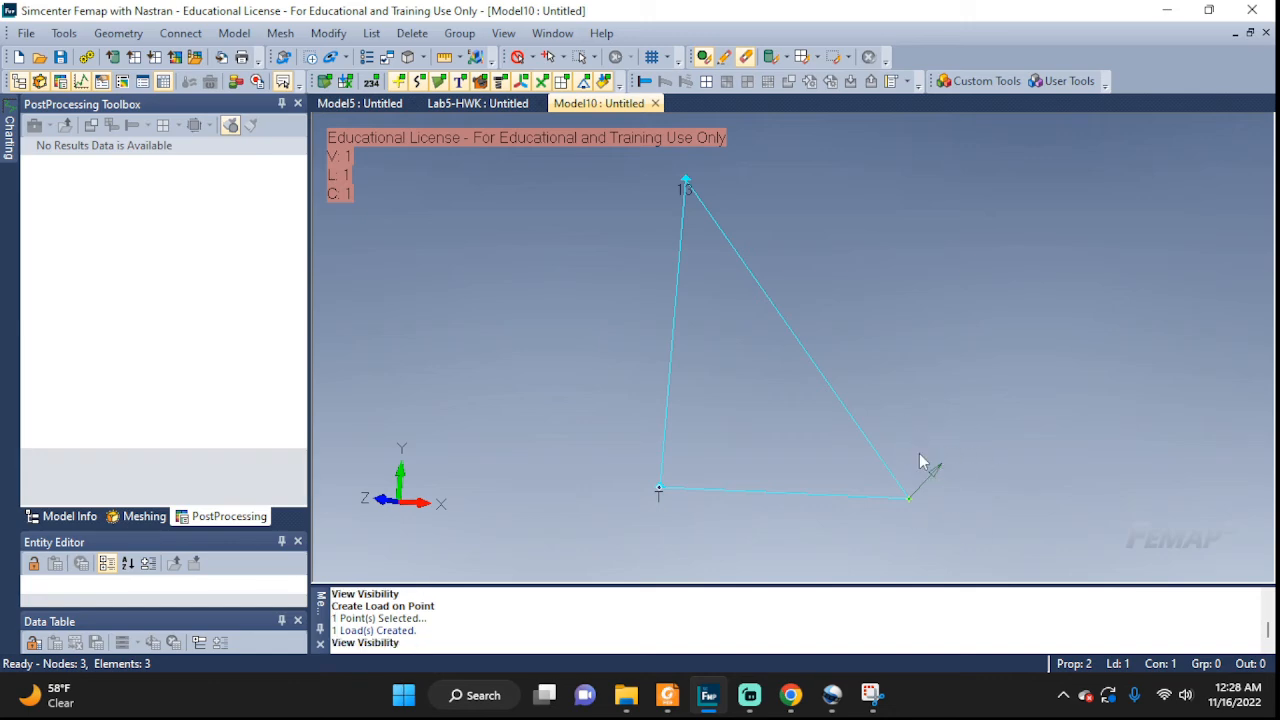
pyautogui.moveTo(685, 232); pyautogui.dragTo(417, 151)
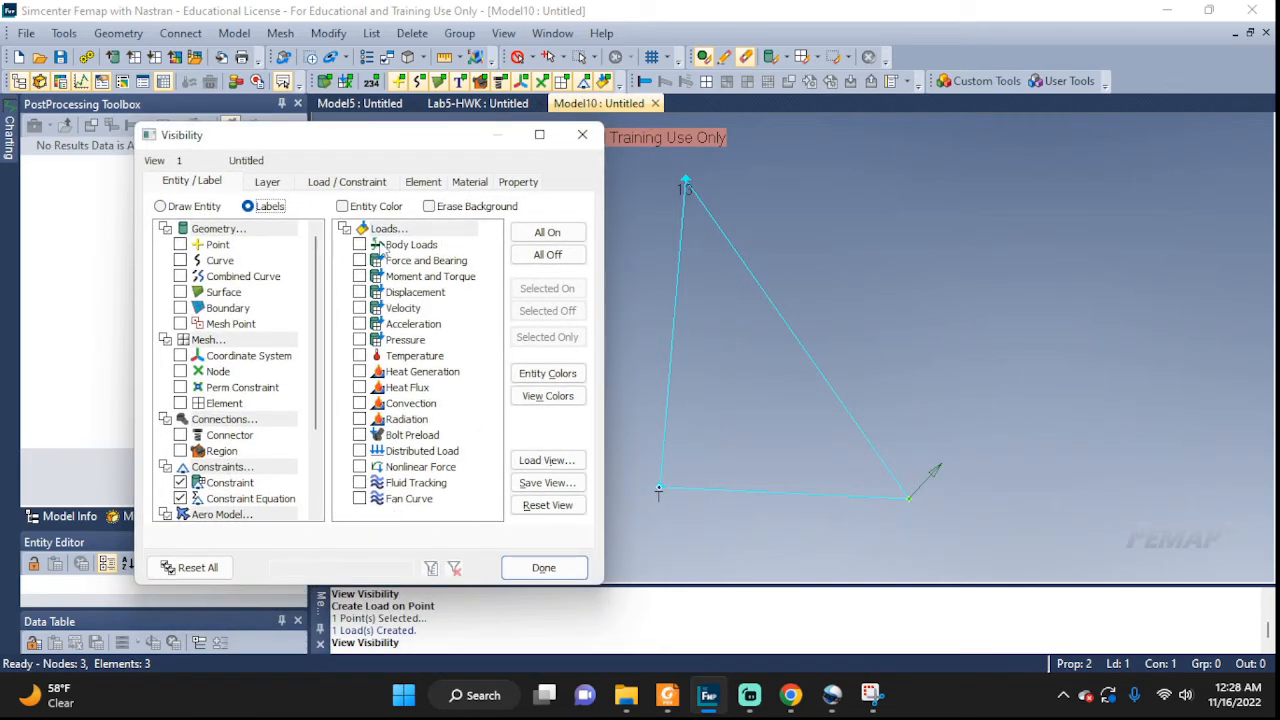
pyautogui.click(358, 246)
pyautogui.click(556, 234)
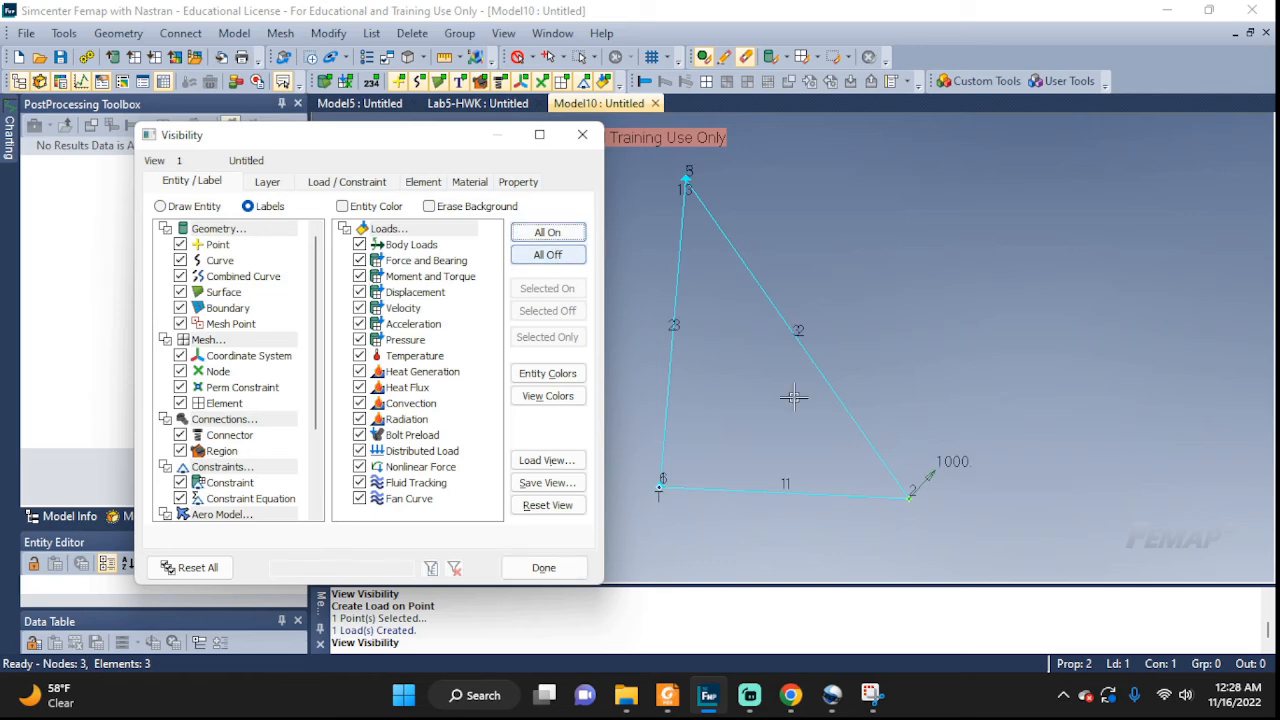
pyautogui.click(547, 254)
pyautogui.click(359, 260)
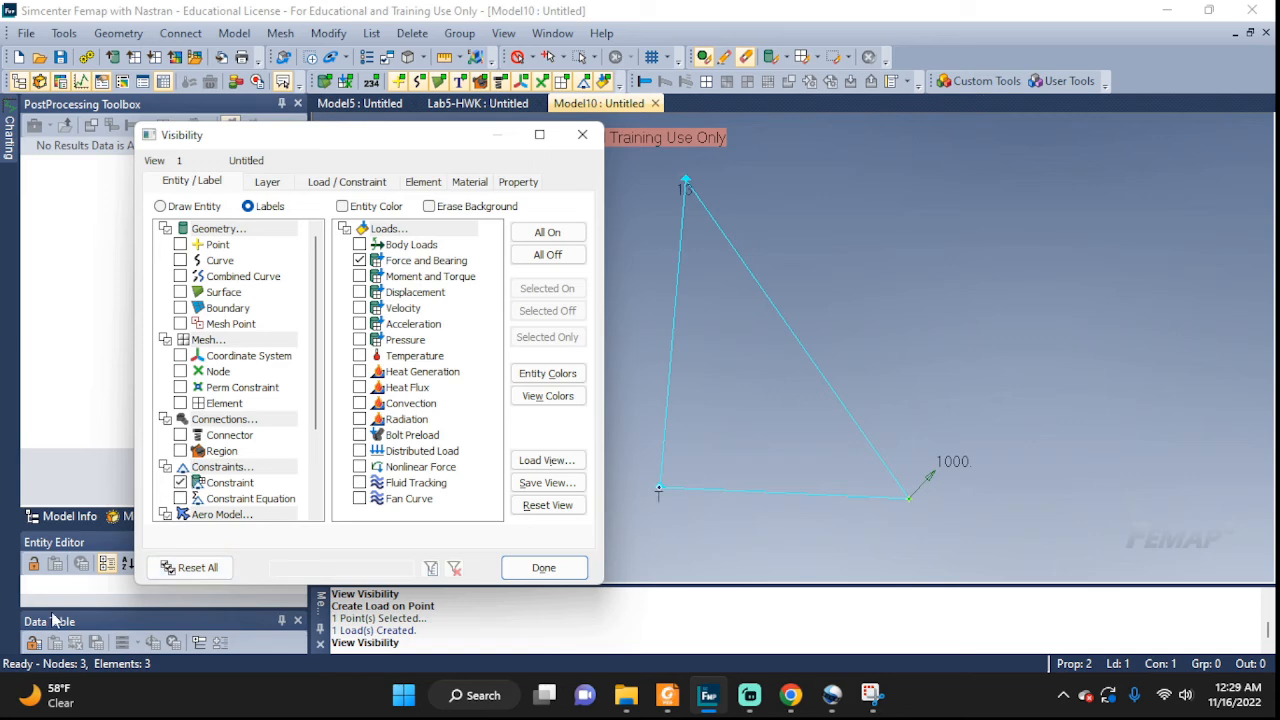
pyautogui.click(180, 371)
pyautogui.click(180, 403)
pyautogui.click(545, 568)
pyautogui.moveTo(941, 351); pyautogui.dragTo(998, 357, button='middle')
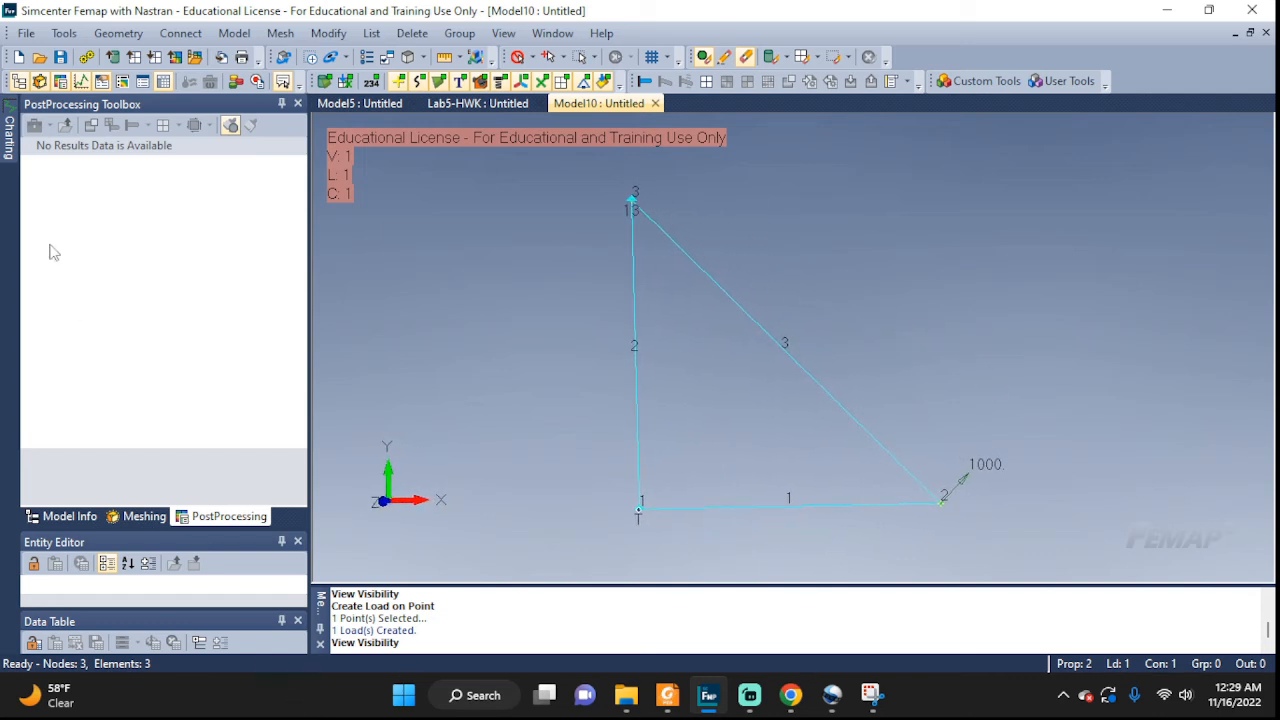
# Create an analysis set titled 1 using Simcenter Nastran, Static type, with the Integrated Solver.
pyautogui.click(231, 35)
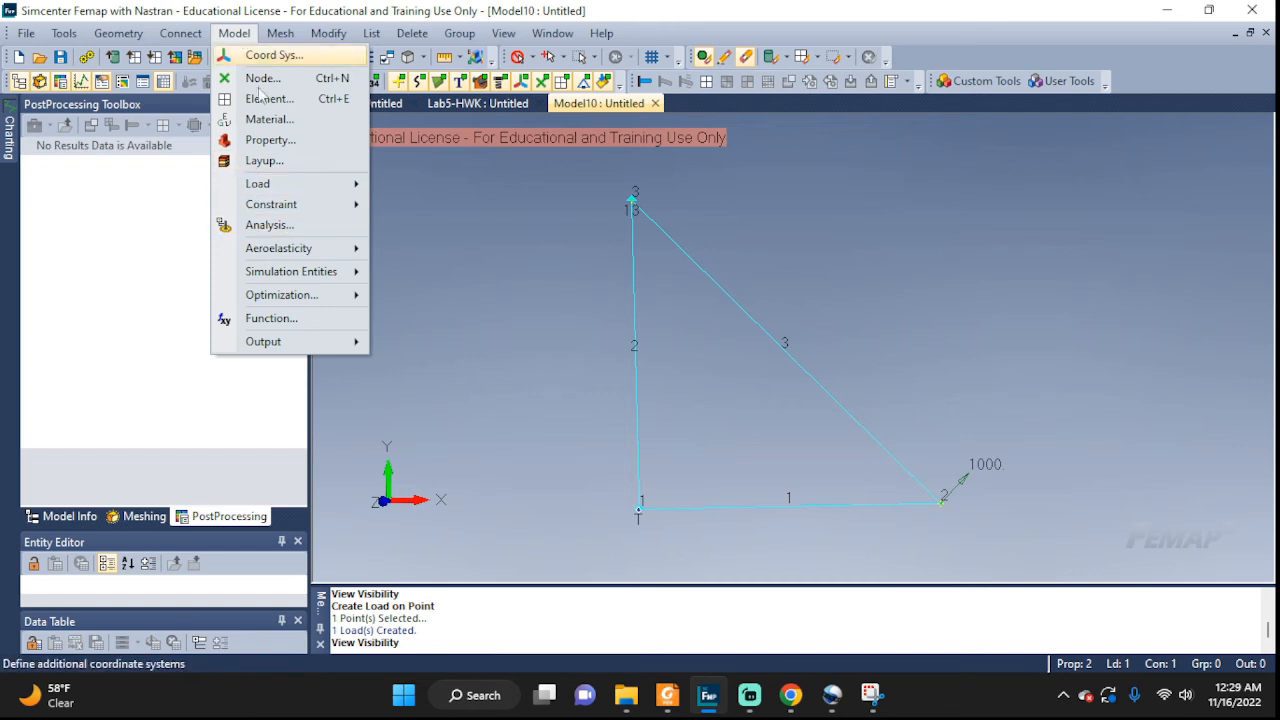
pyautogui.click(268, 229)
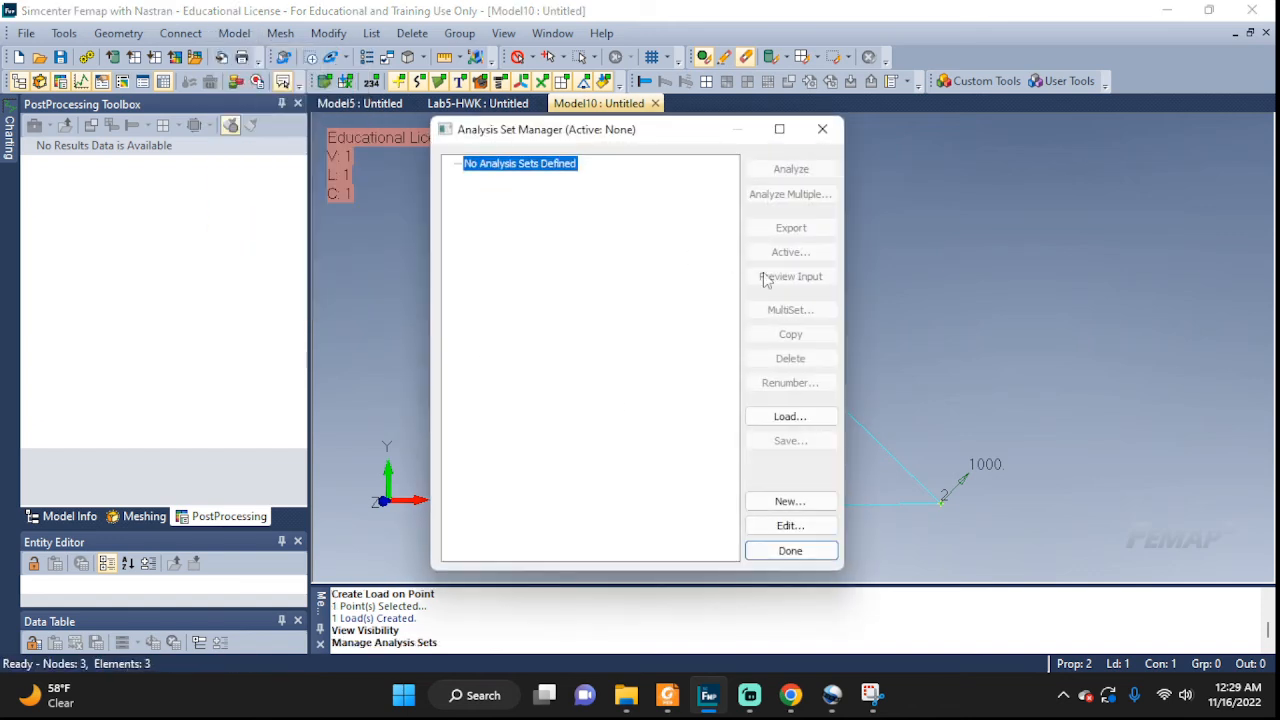
pyautogui.click(790, 501)
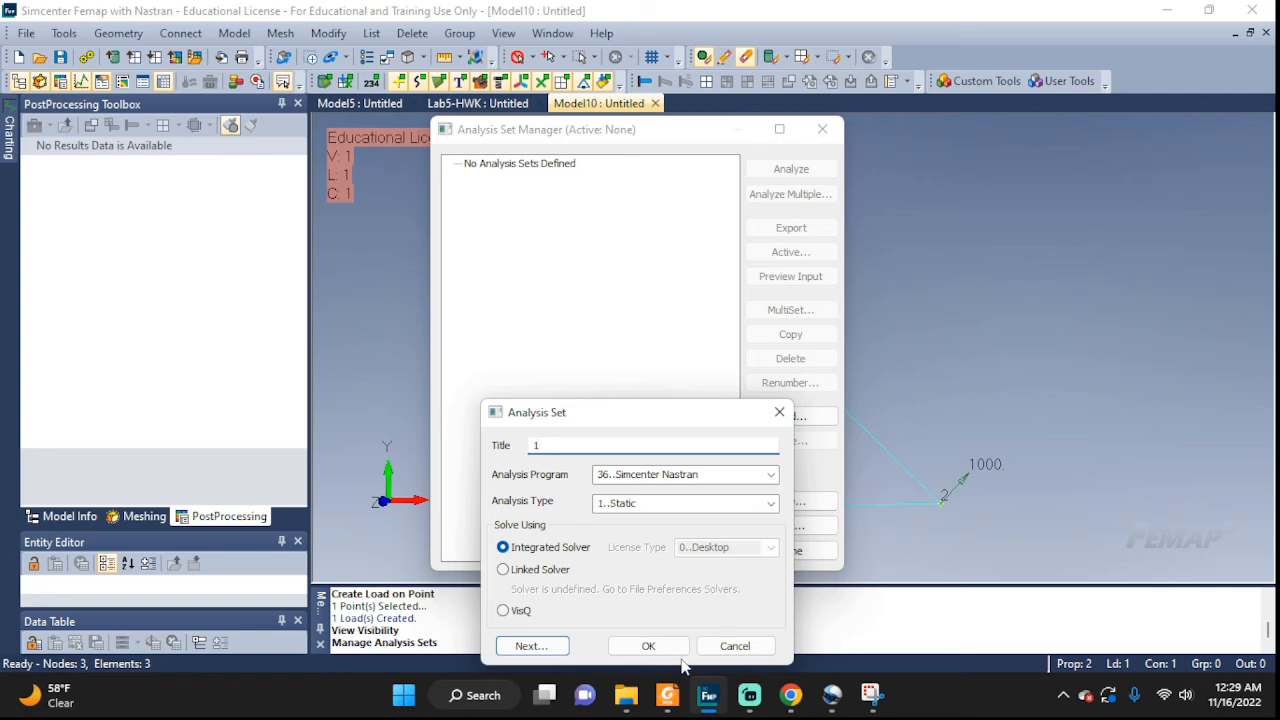
pyautogui.click(664, 647)
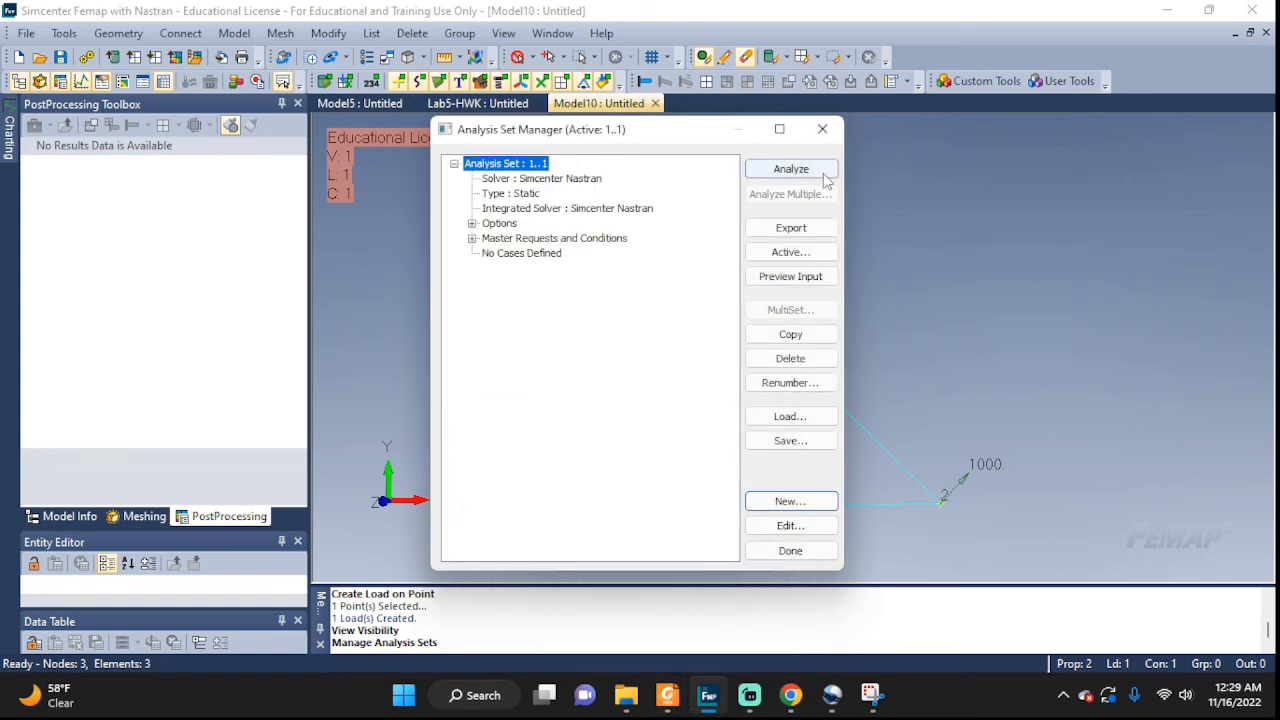
# Run the static analysis of the truss, check the completion message, and close the analysis monitor.
pyautogui.click(788, 170)
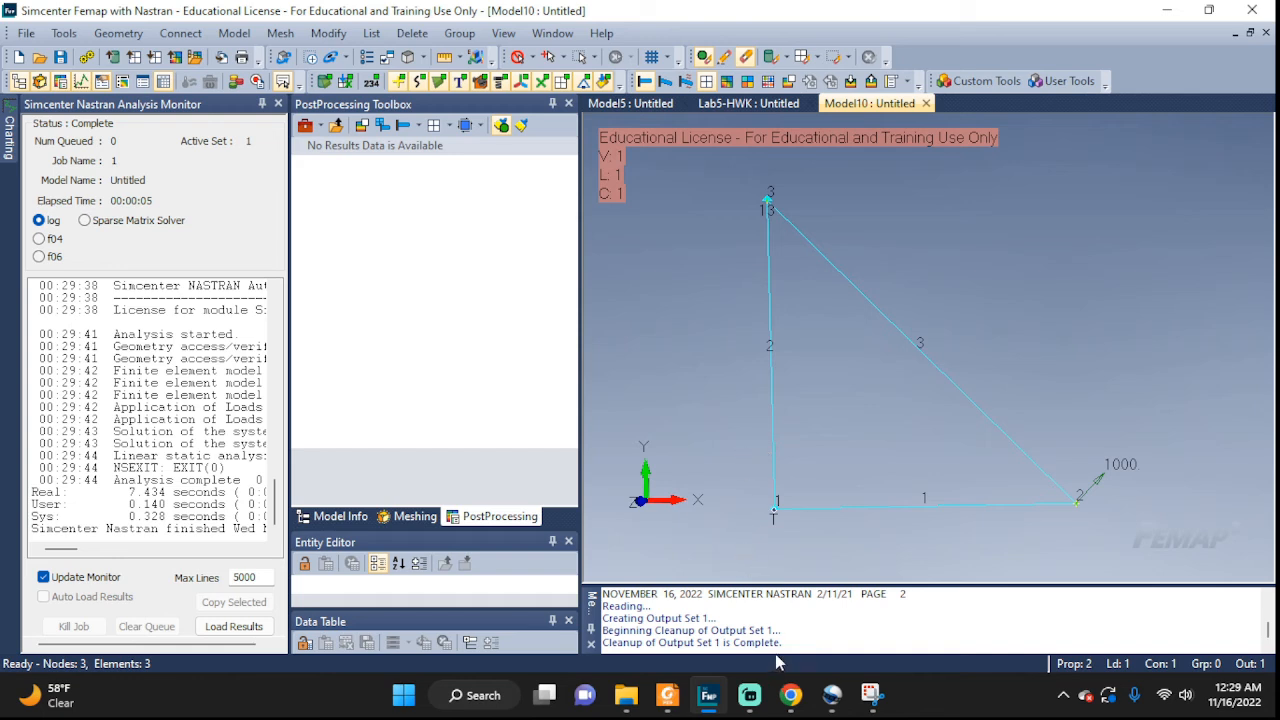
pyautogui.moveTo(783, 643); pyautogui.dragTo(748, 643)
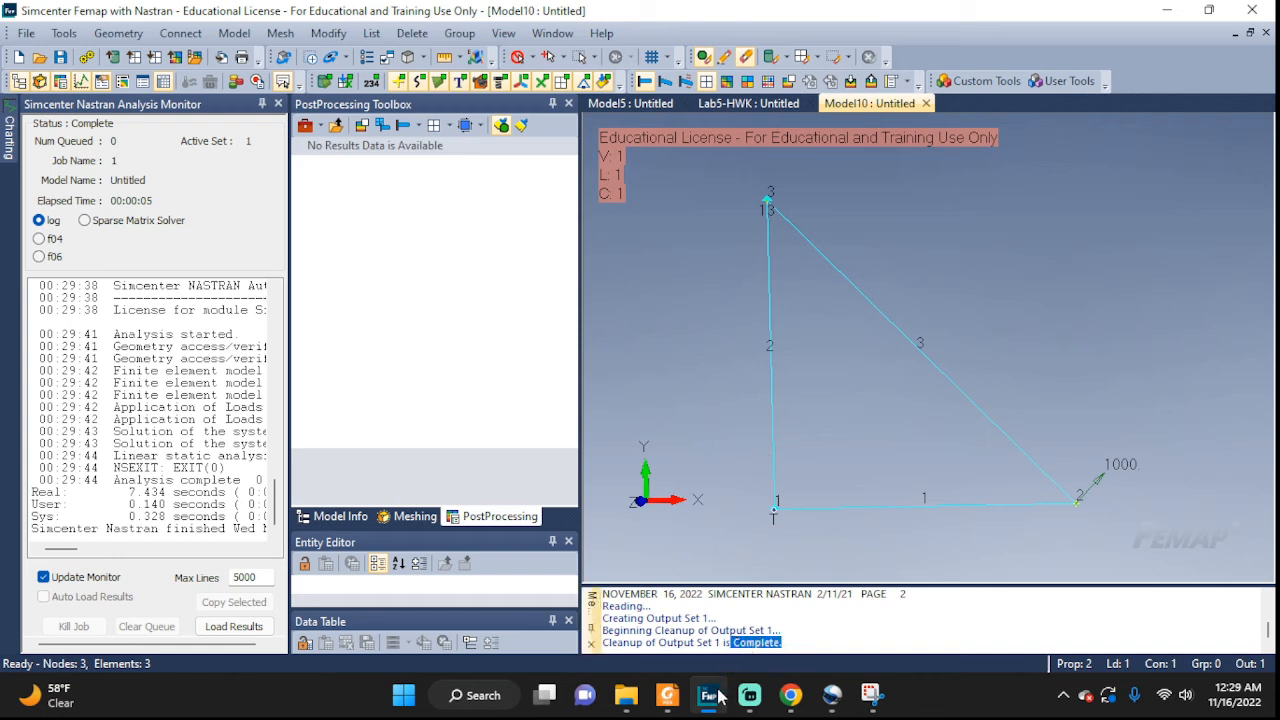
pyautogui.click(278, 104)
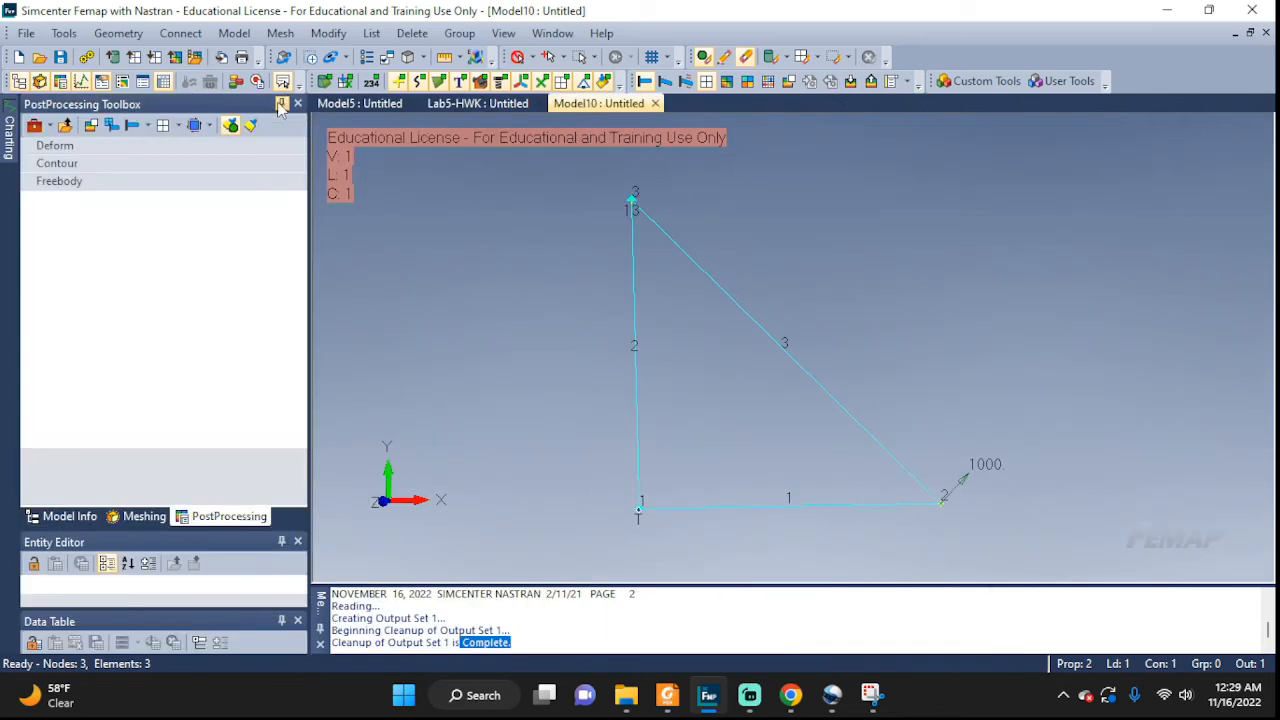
# Display the truss's deformed shape and hide the geometry so that only the mesh, constraints and load are drawn.
pyautogui.moveTo(940, 395); pyautogui.dragTo(974, 406, button='middle')
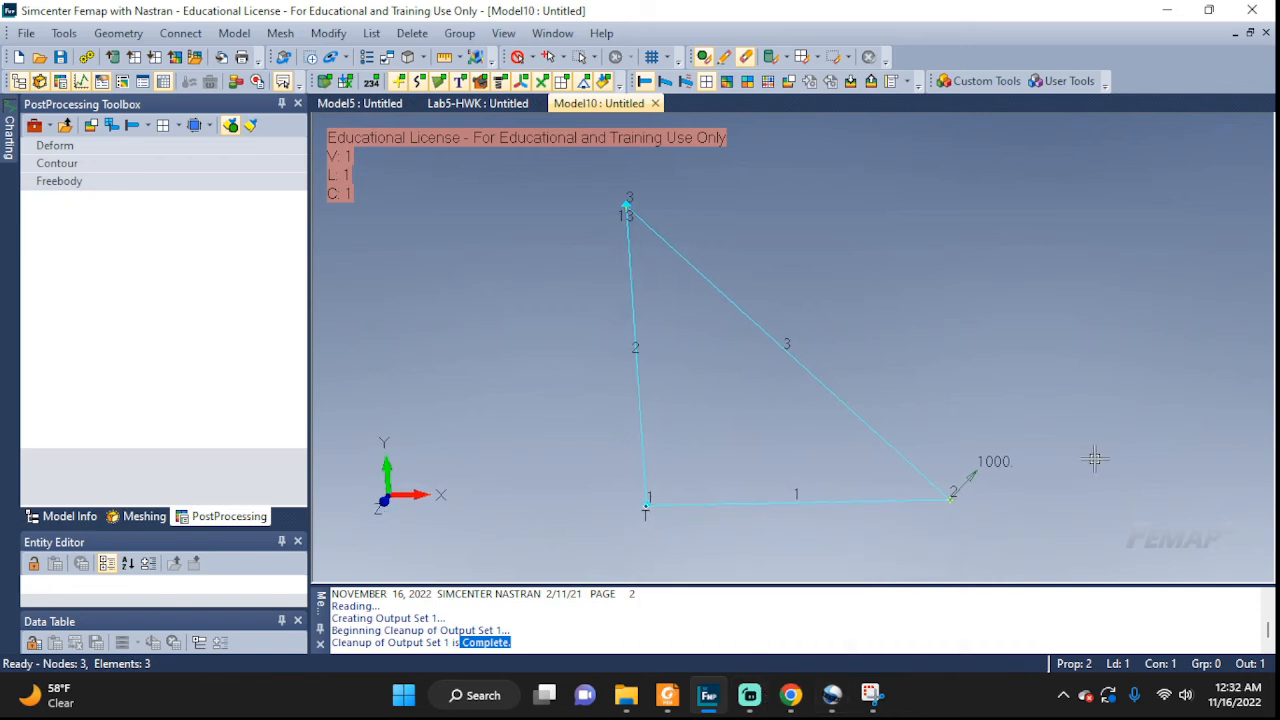
pyautogui.moveTo(1094, 457); pyautogui.dragTo(1059, 479, button='middle')
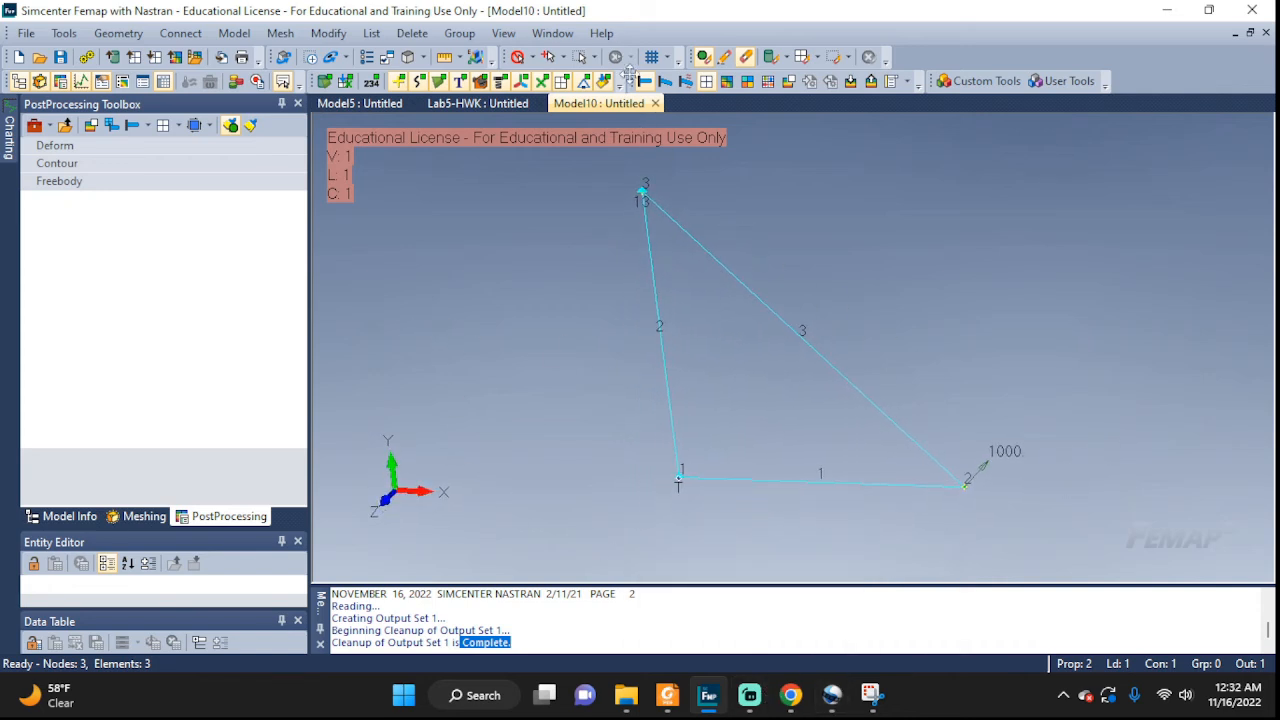
pyautogui.moveTo(743, 234); pyautogui.dragTo(802, 208, button='middle')
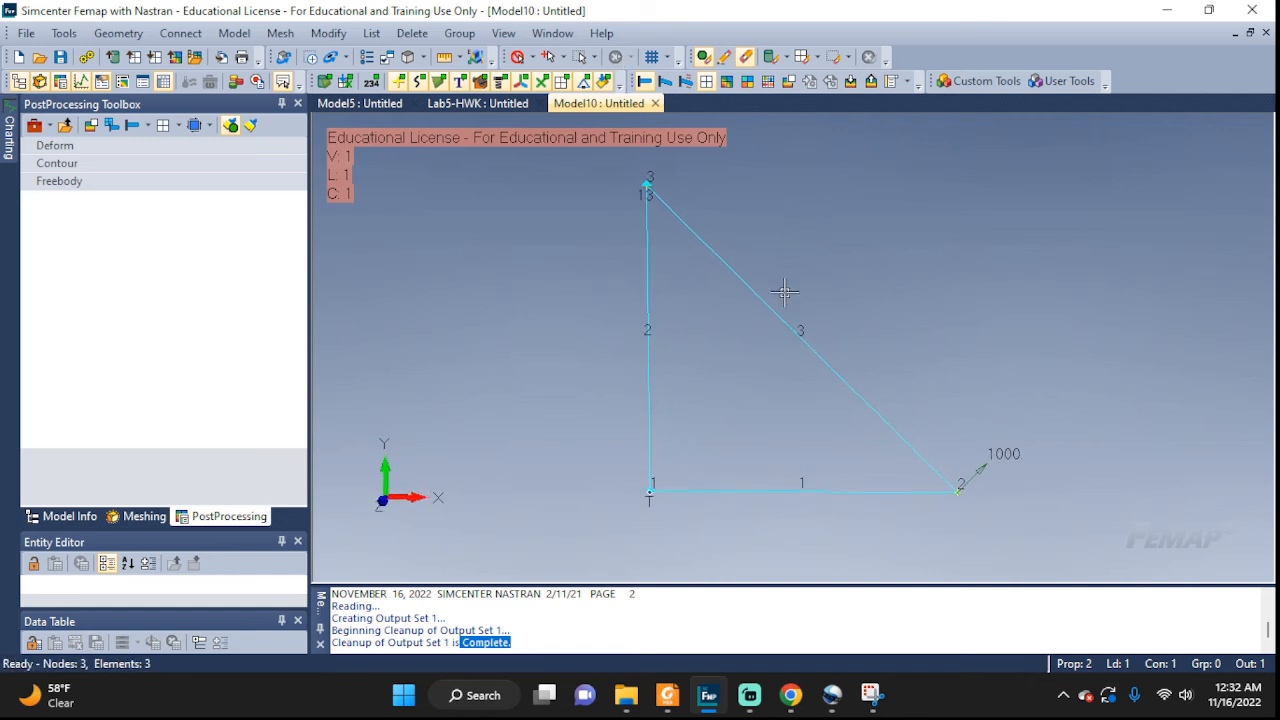
pyautogui.click(667, 88)
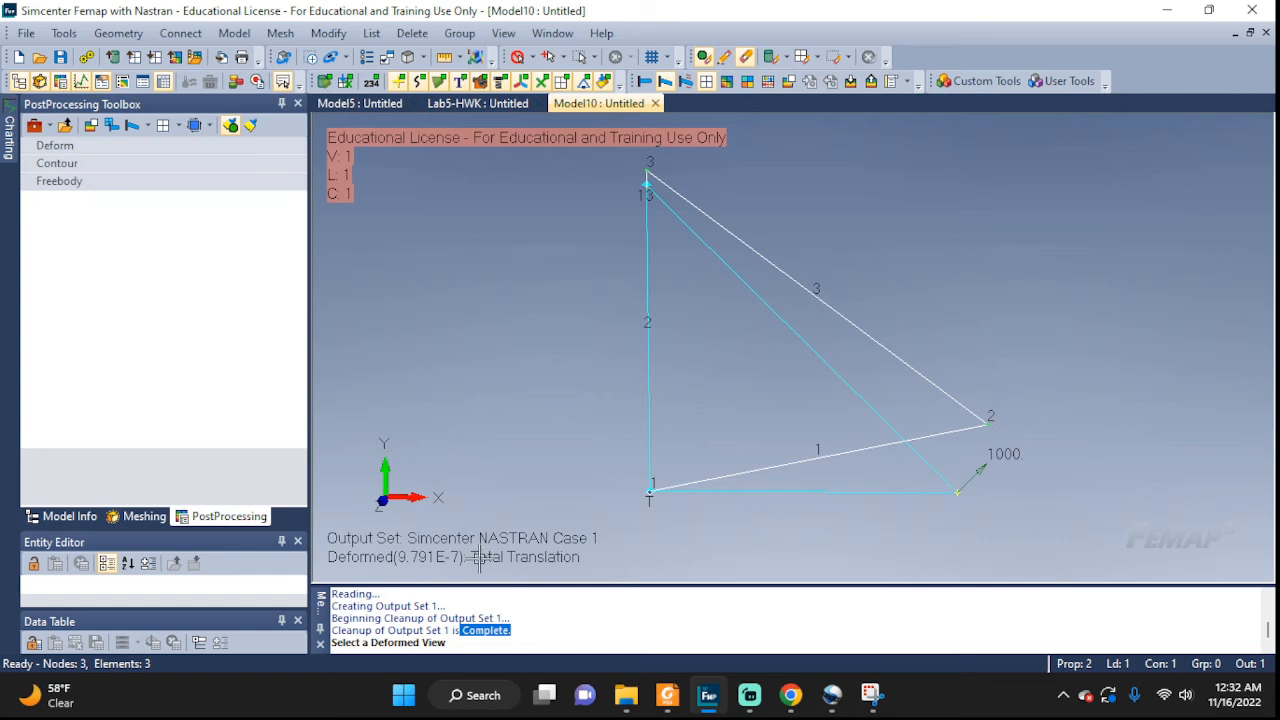
pyautogui.click(326, 89)
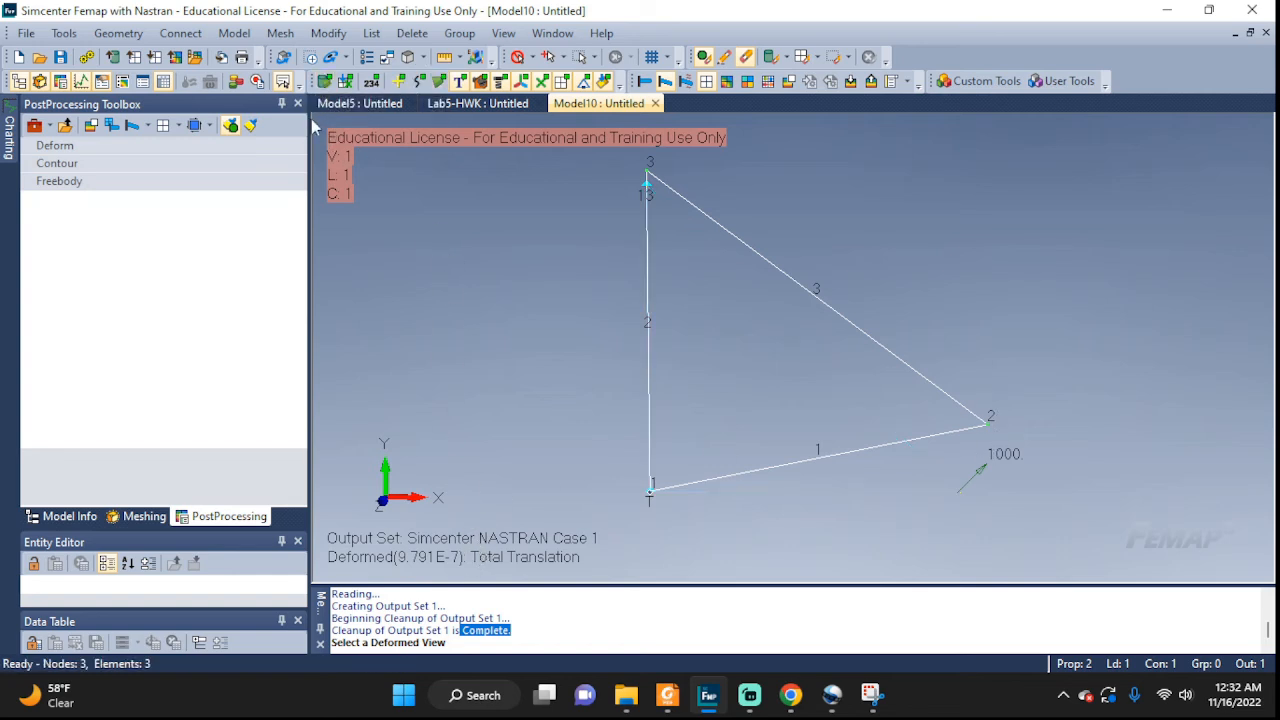
pyautogui.moveTo(1096, 420); pyautogui.dragTo(1046, 425, button='middle')
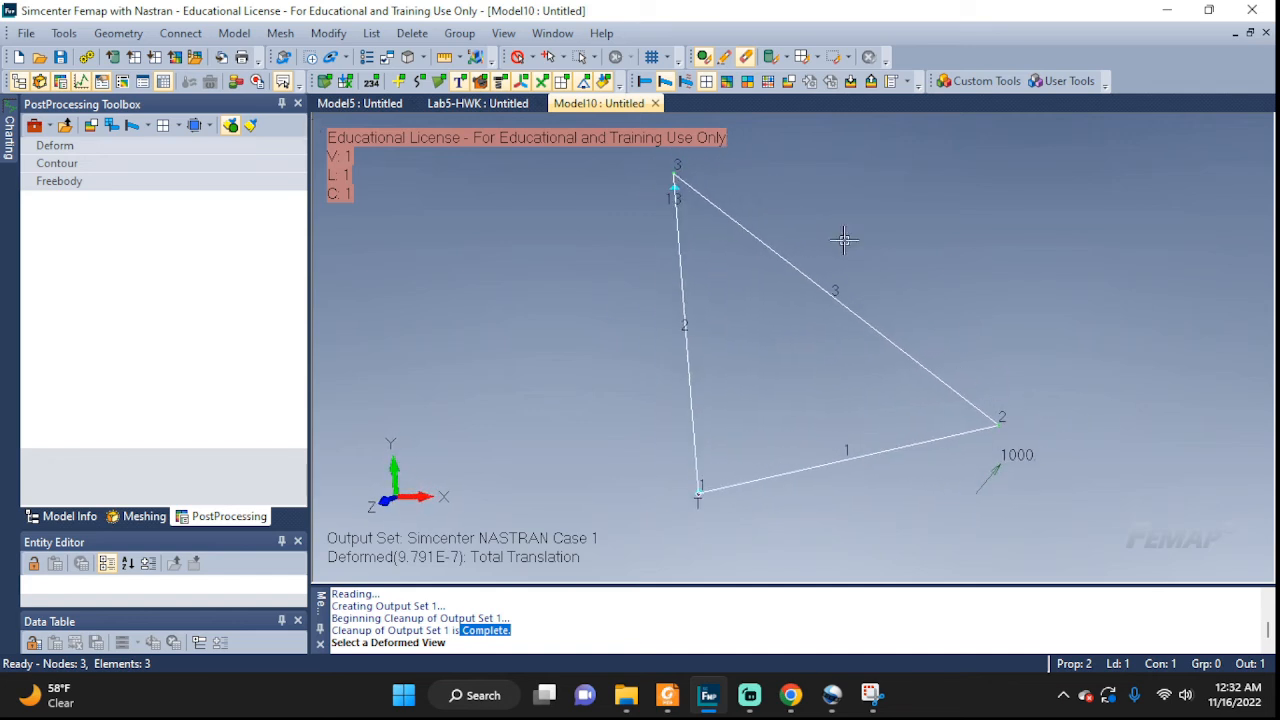
# Overlay the undeformed model on the deformed truss.
pyautogui.click(906, 86)
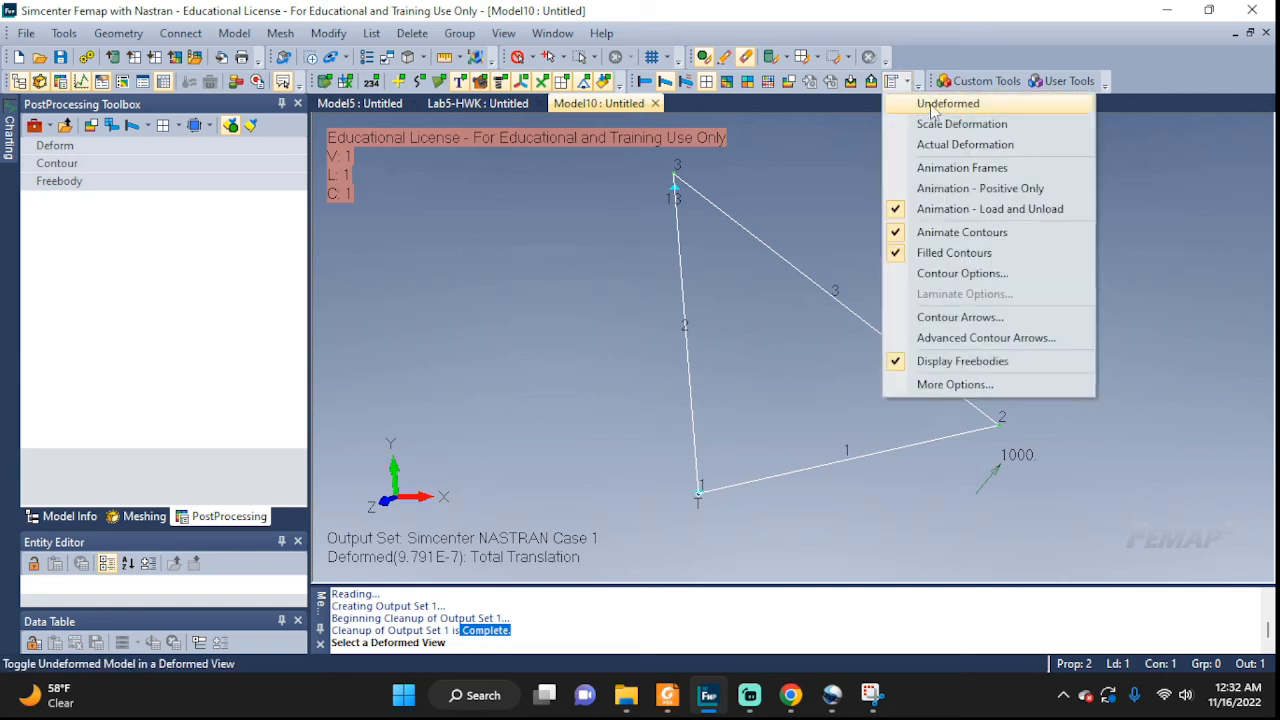
pyautogui.click(932, 106)
pyautogui.moveTo(1070, 487); pyautogui.dragTo(1037, 490, button='middle')
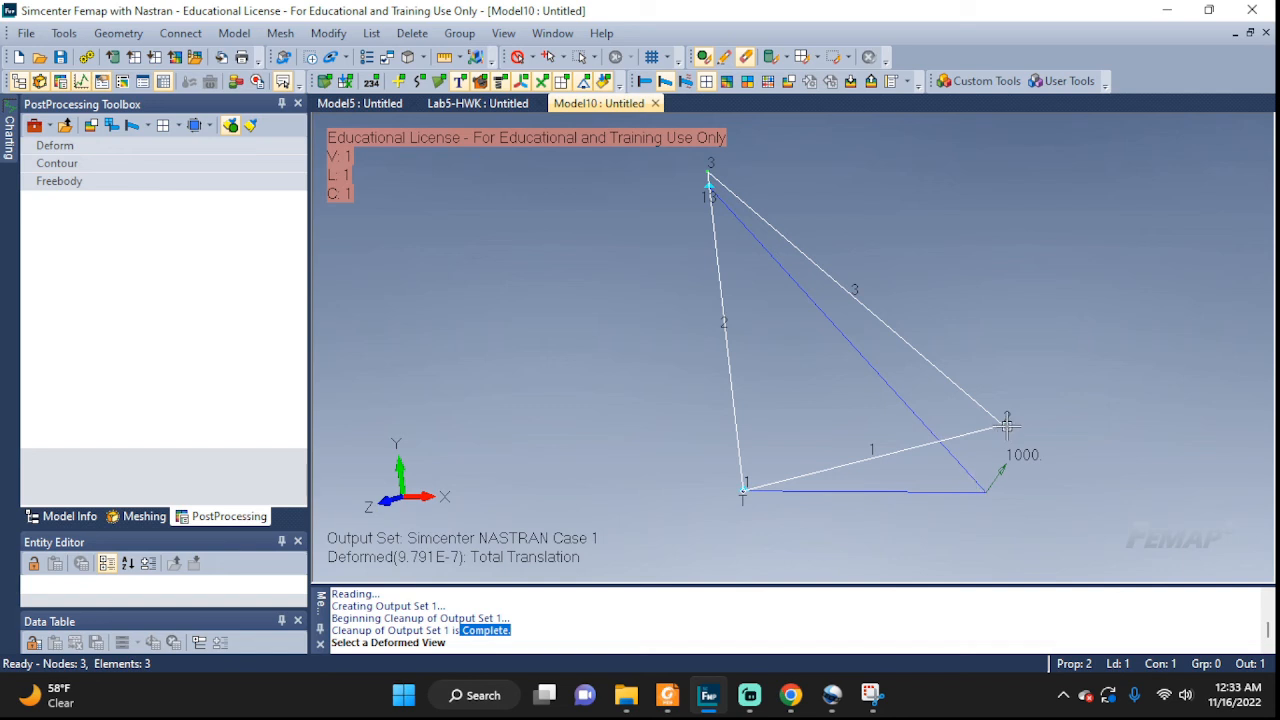
# Set the displayed deformation scale to 1 percent.
pyautogui.click(907, 84)
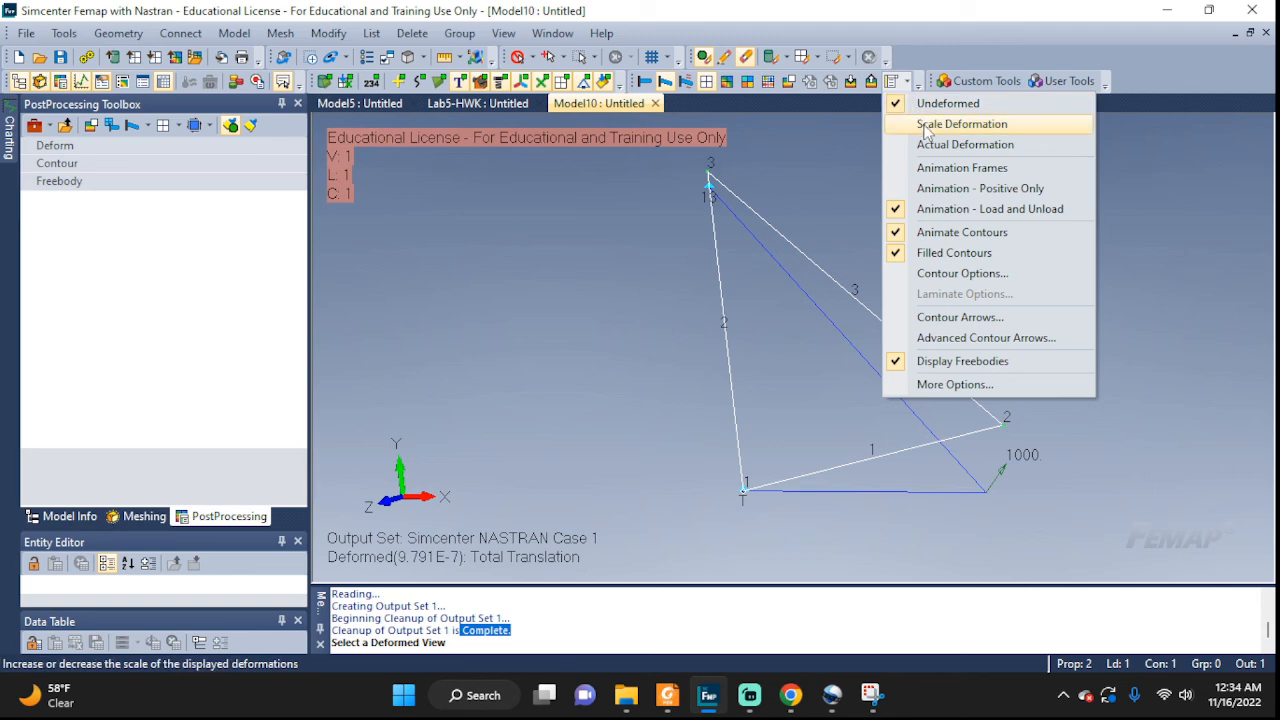
pyautogui.click(923, 125)
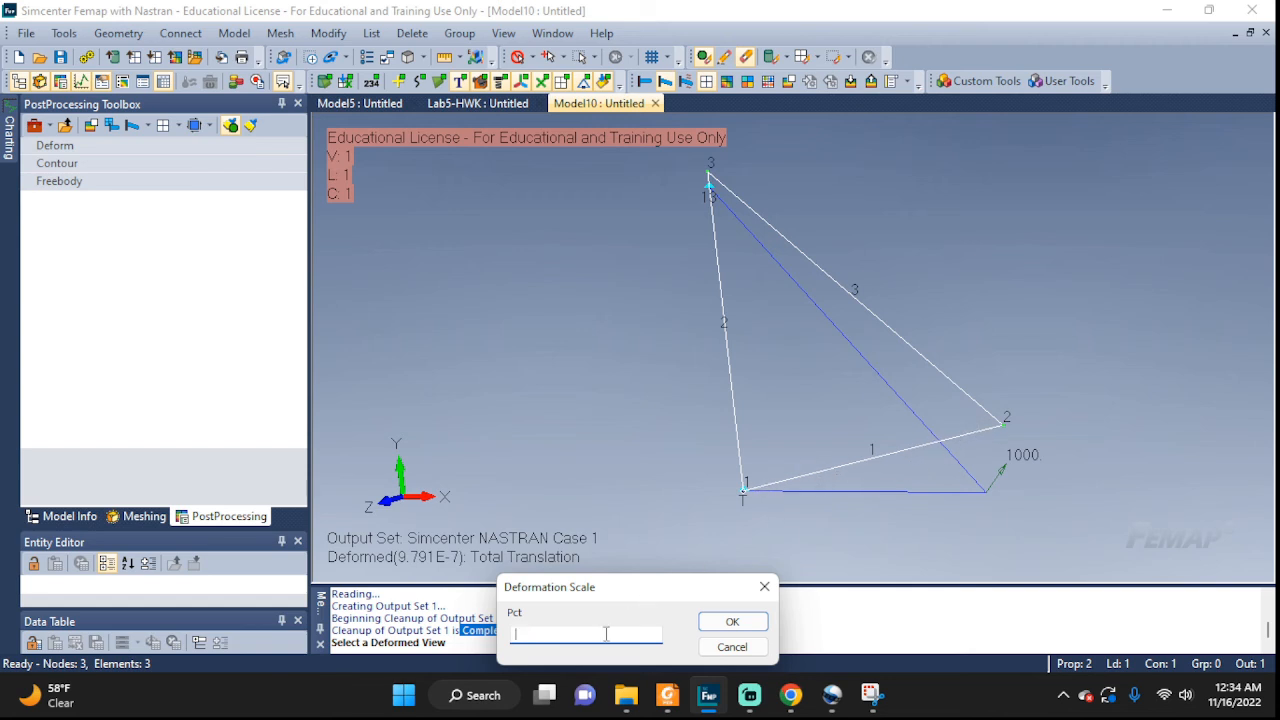
pyautogui.write('1')
pyautogui.click(721, 621)
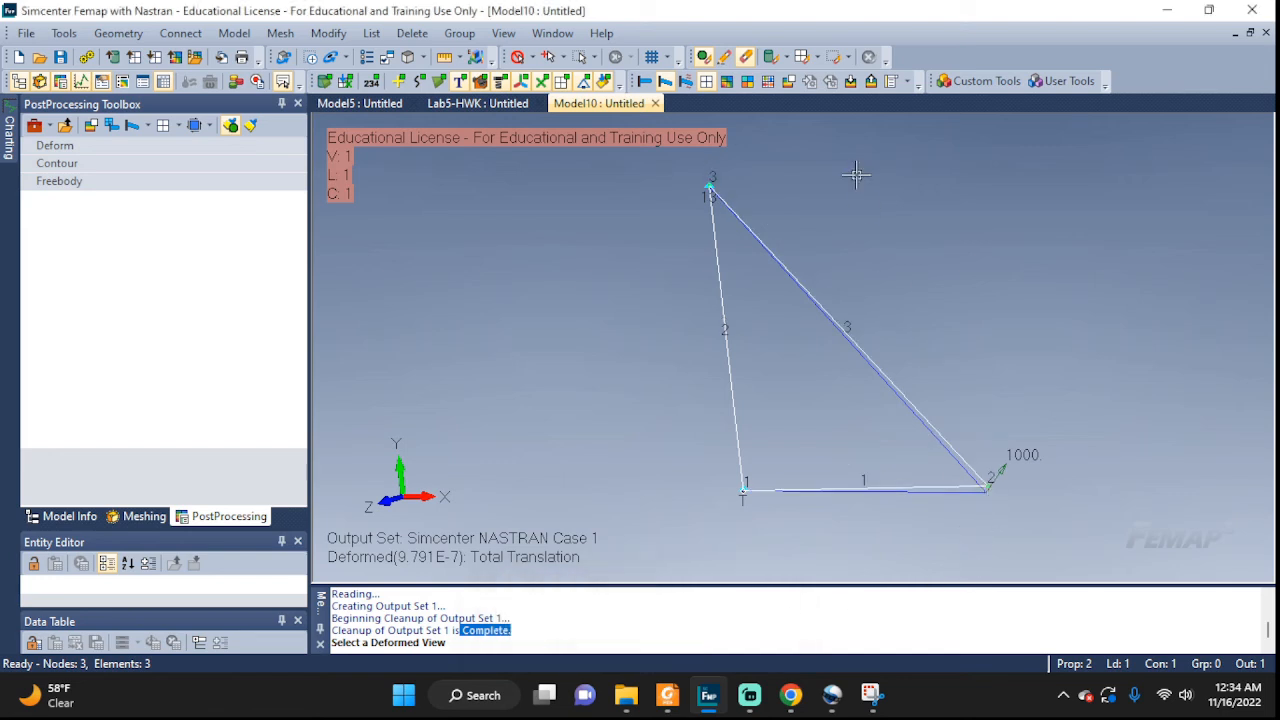
# Enlarge the displayed deformation scale and compare the deformed truss with its undeformed shape.
pyautogui.click(906, 83)
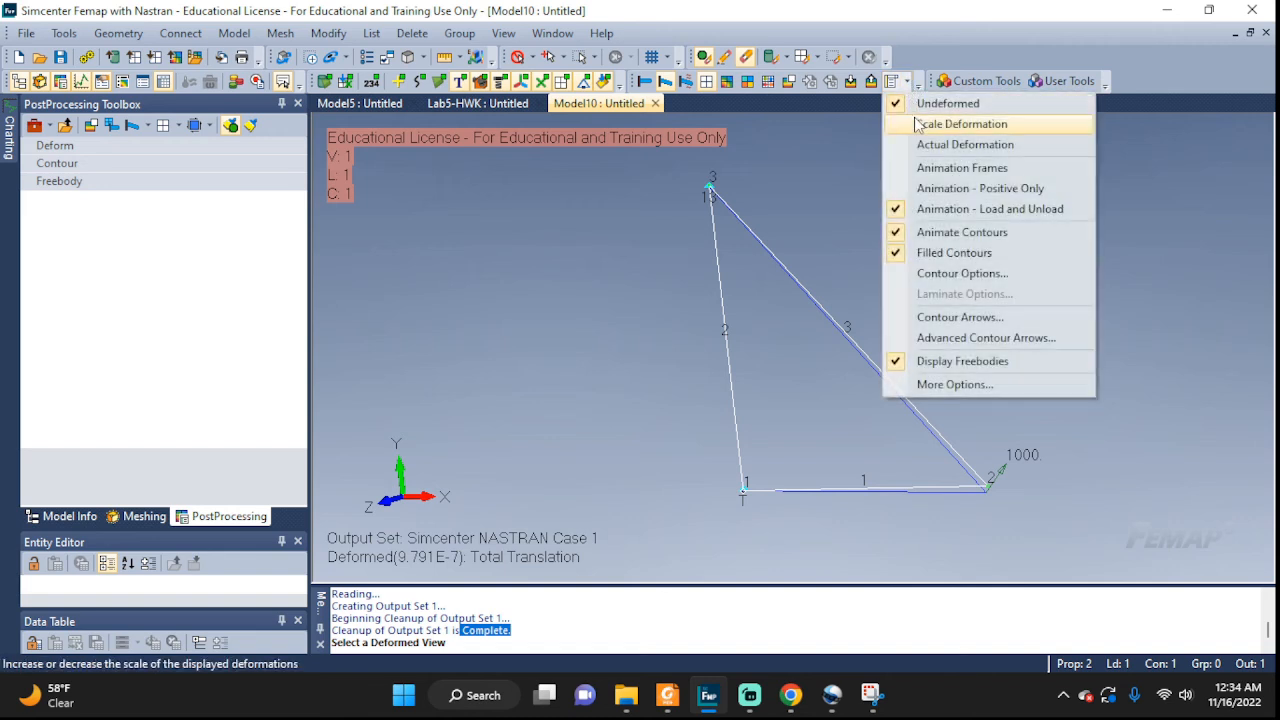
pyautogui.click(940, 124)
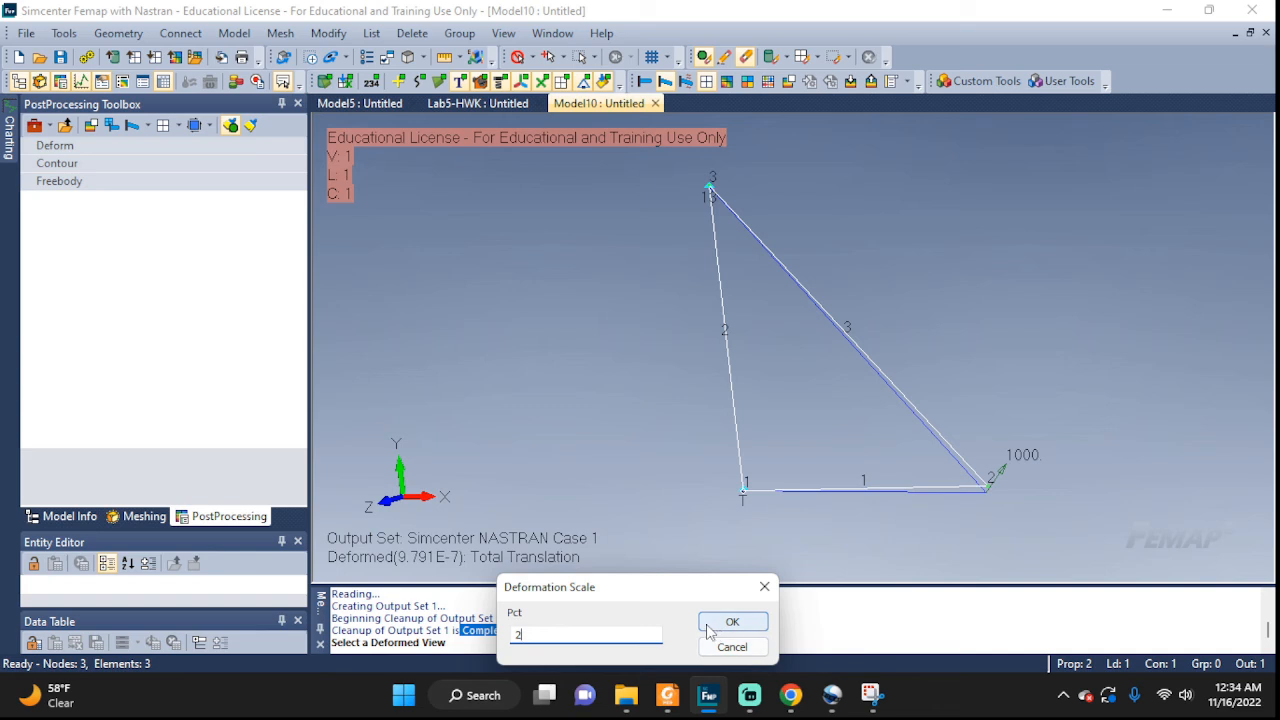
pyautogui.click(745, 625)
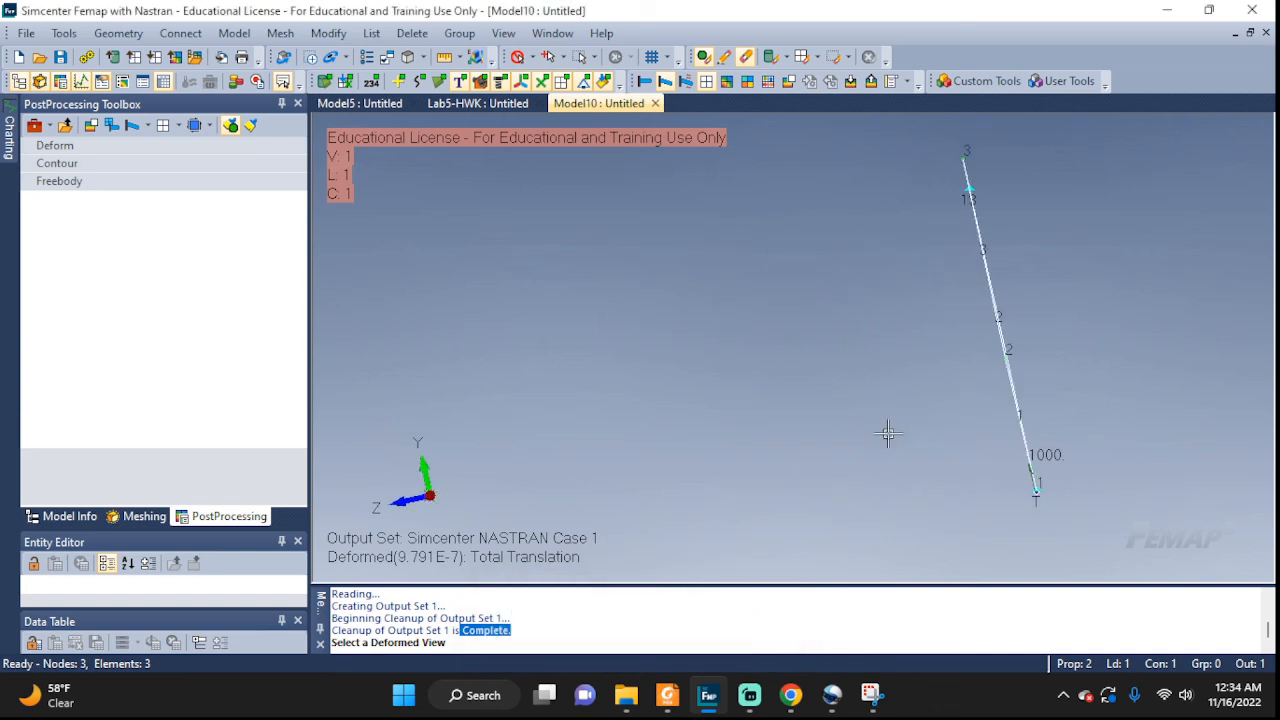
pyautogui.moveTo(886, 434); pyautogui.dragTo(959, 509, button='middle')
pyautogui.moveTo(1090, 475); pyautogui.dragTo(842, 440, button='middle')
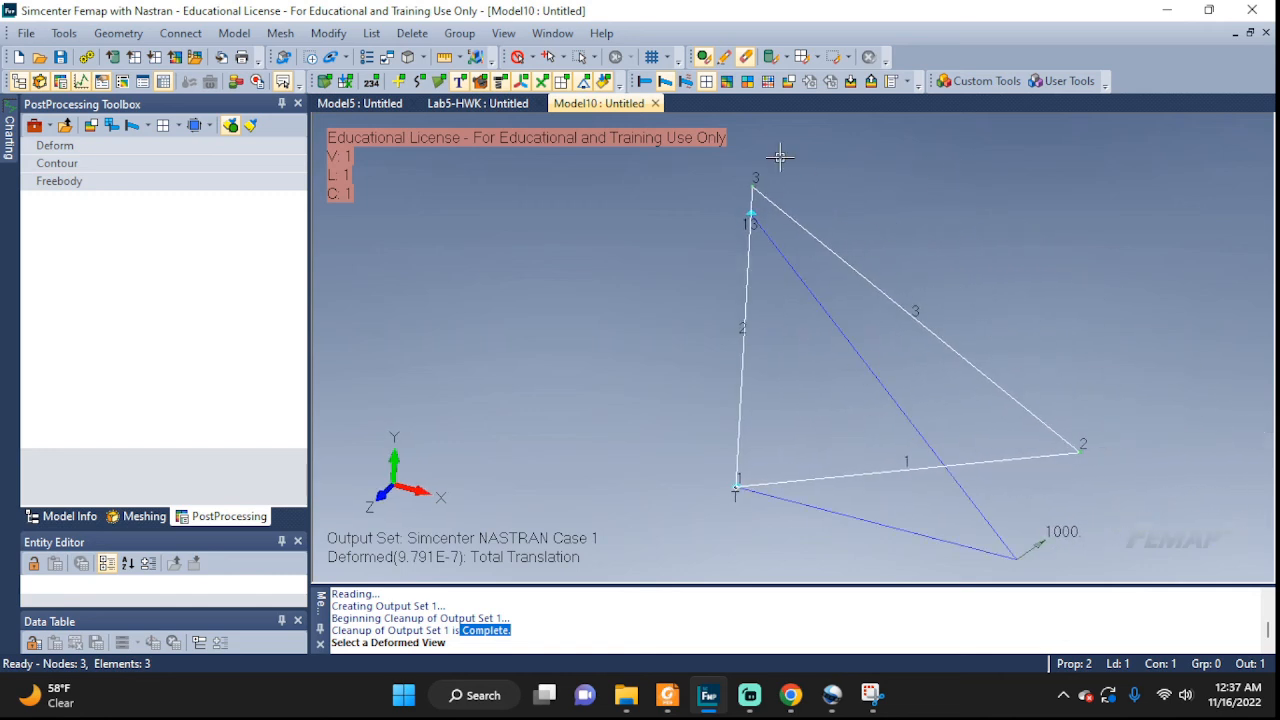
# Return to the undeformed view and select the Deform deformed style with the Beam Diagram contour style.
pyautogui.click(645, 81)
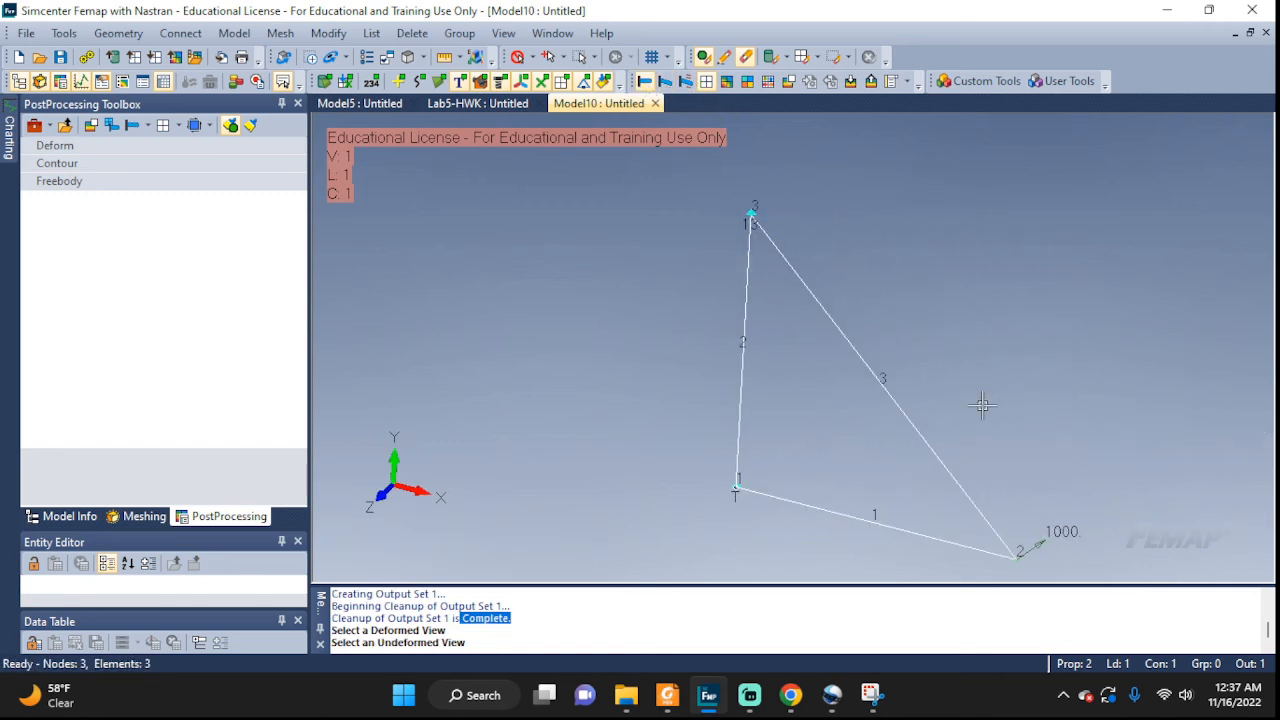
pyautogui.moveTo(1062, 432); pyautogui.dragTo(877, 326, button='middle')
pyautogui.click(503, 34)
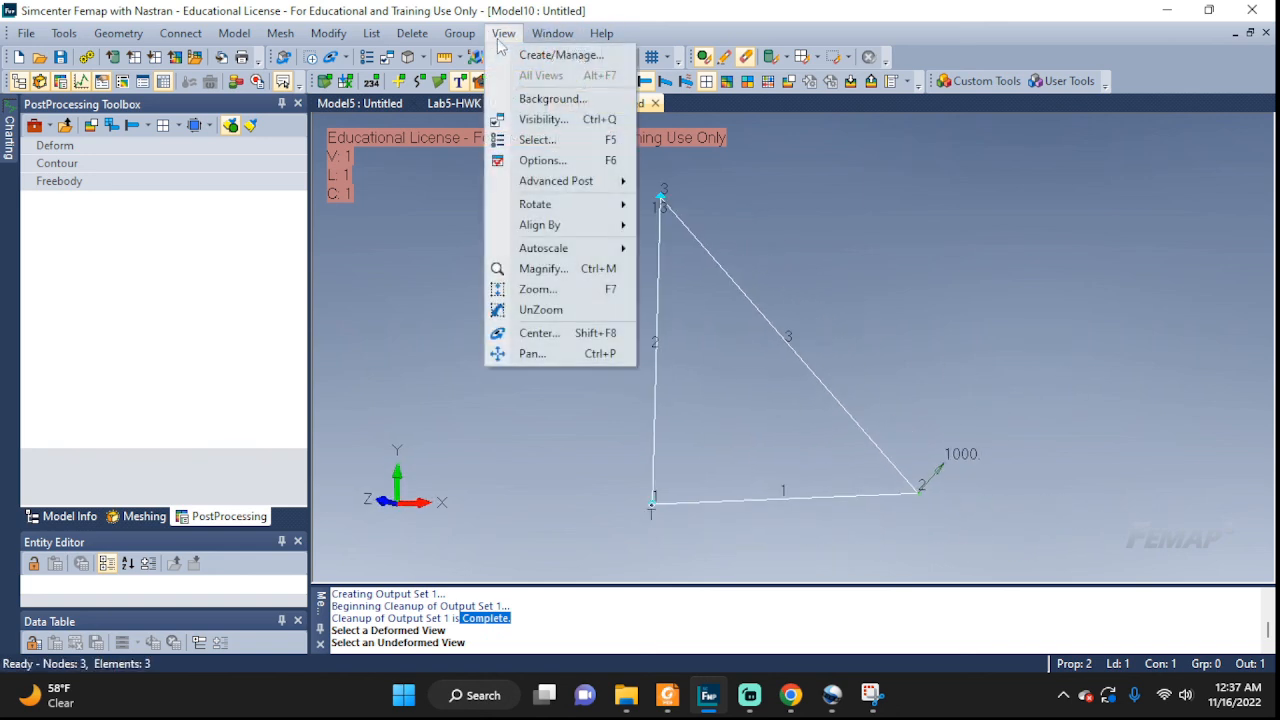
pyautogui.click(551, 146)
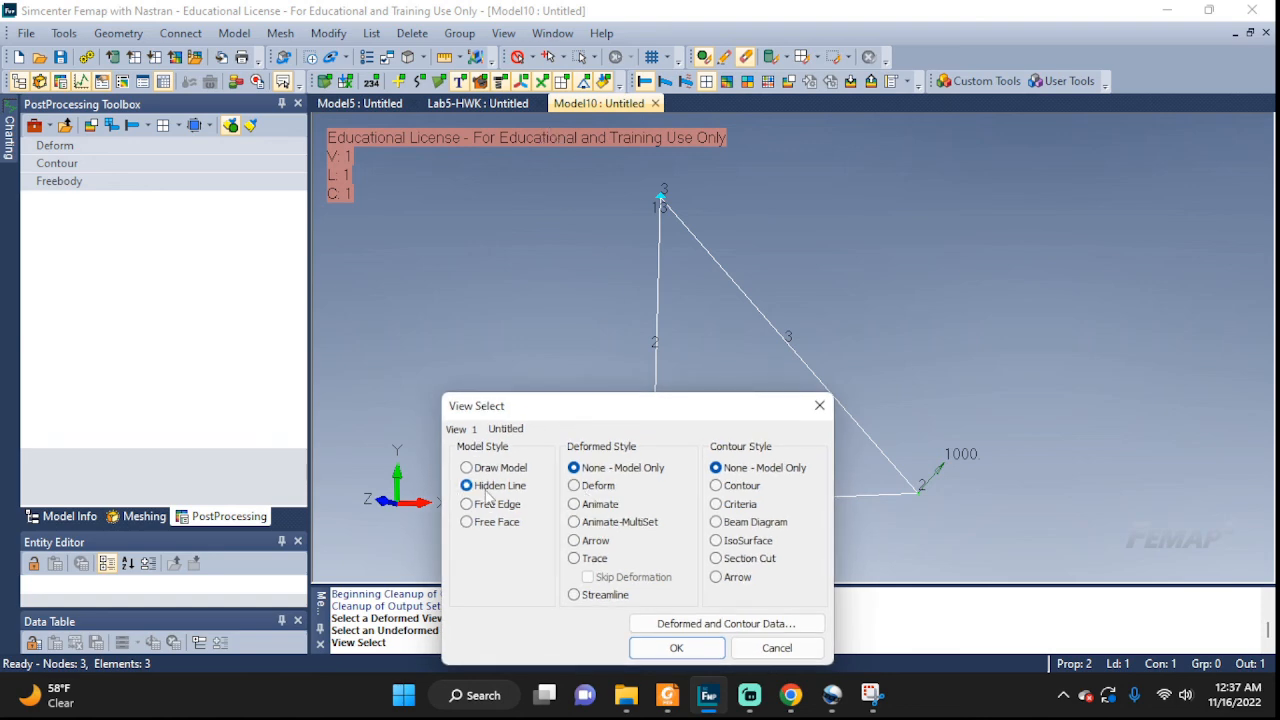
pyautogui.click(597, 487)
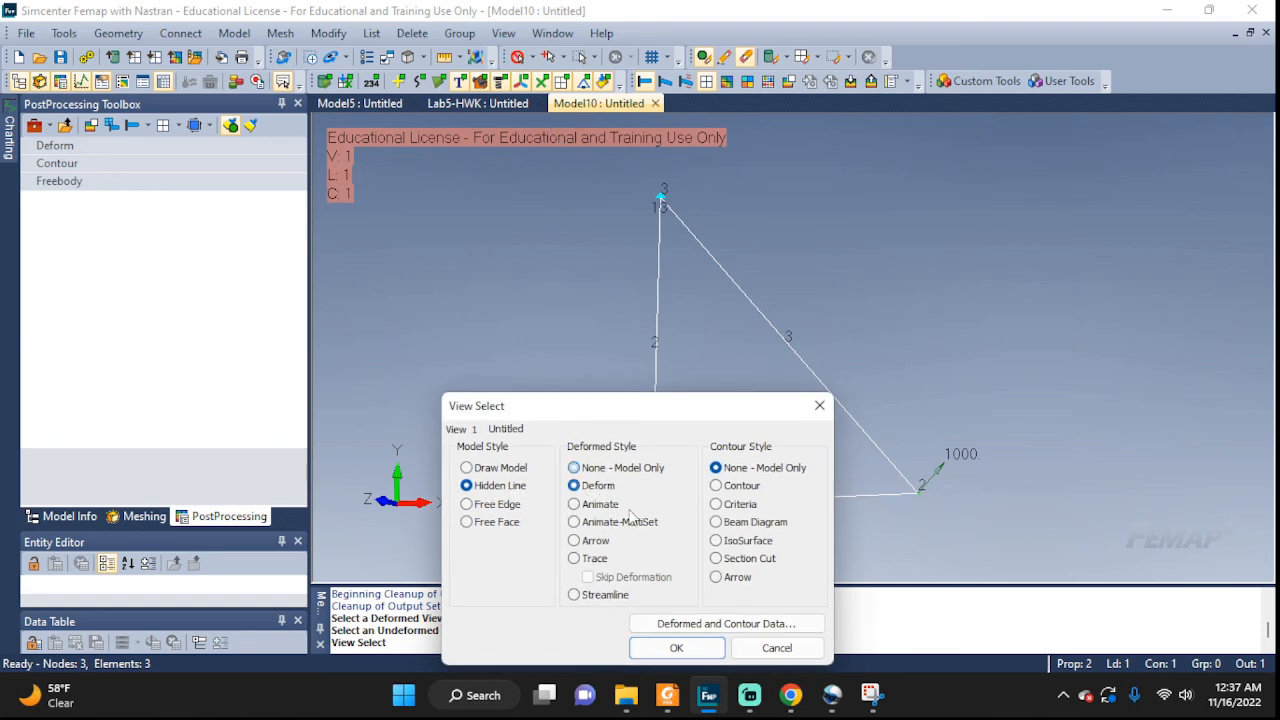
pyautogui.click(745, 522)
# Set the contour output vector to 3036..Rod Axial Force and display the beam diagram on the truss.
pyautogui.click(740, 623)
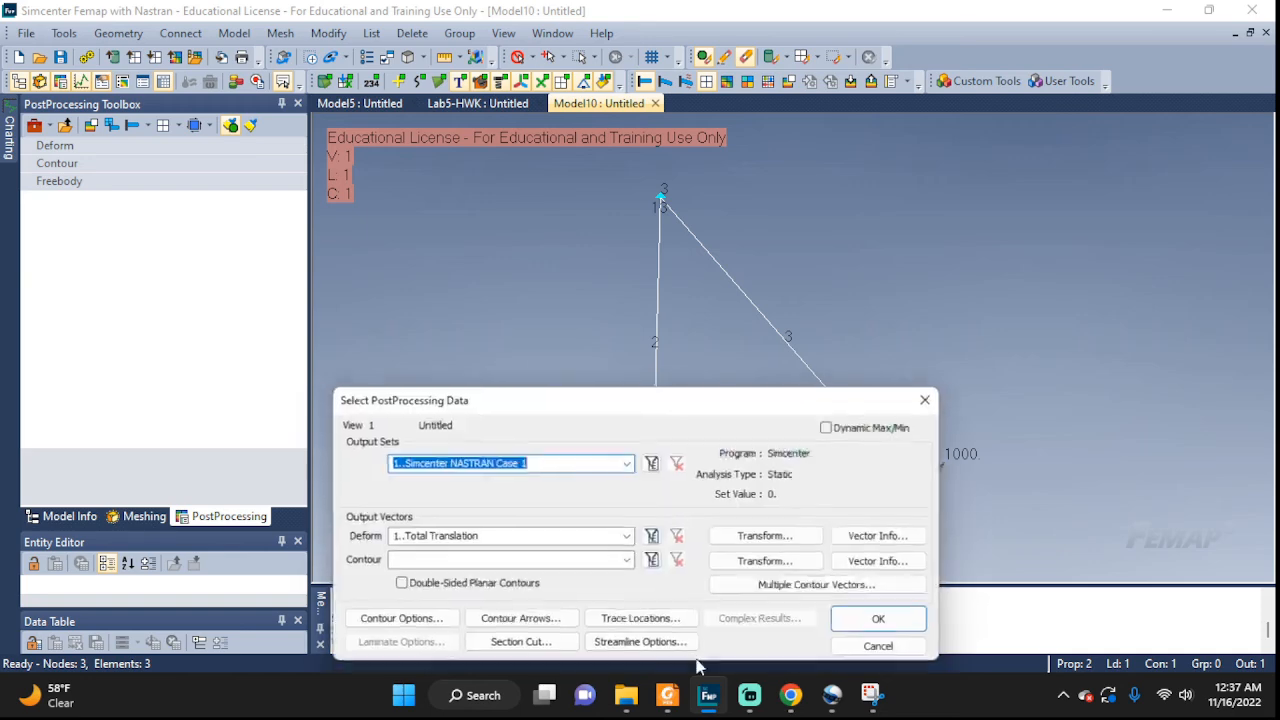
pyautogui.click(620, 561)
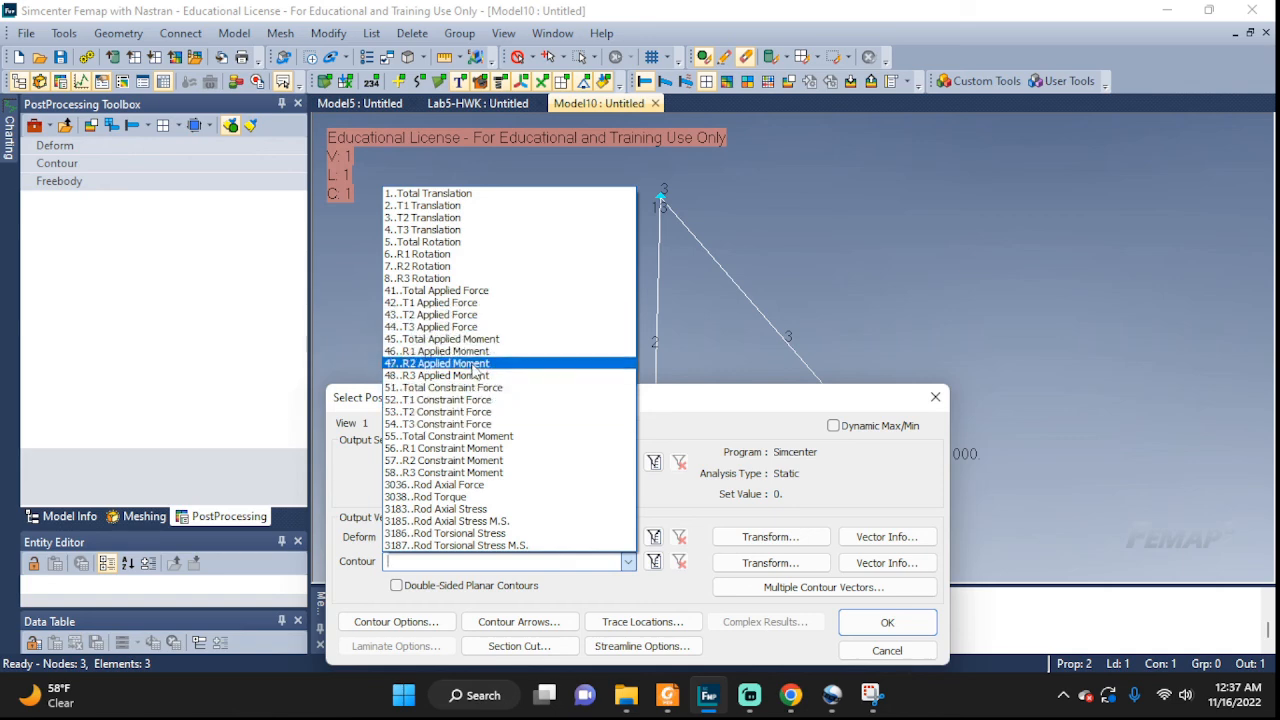
pyautogui.click(469, 486)
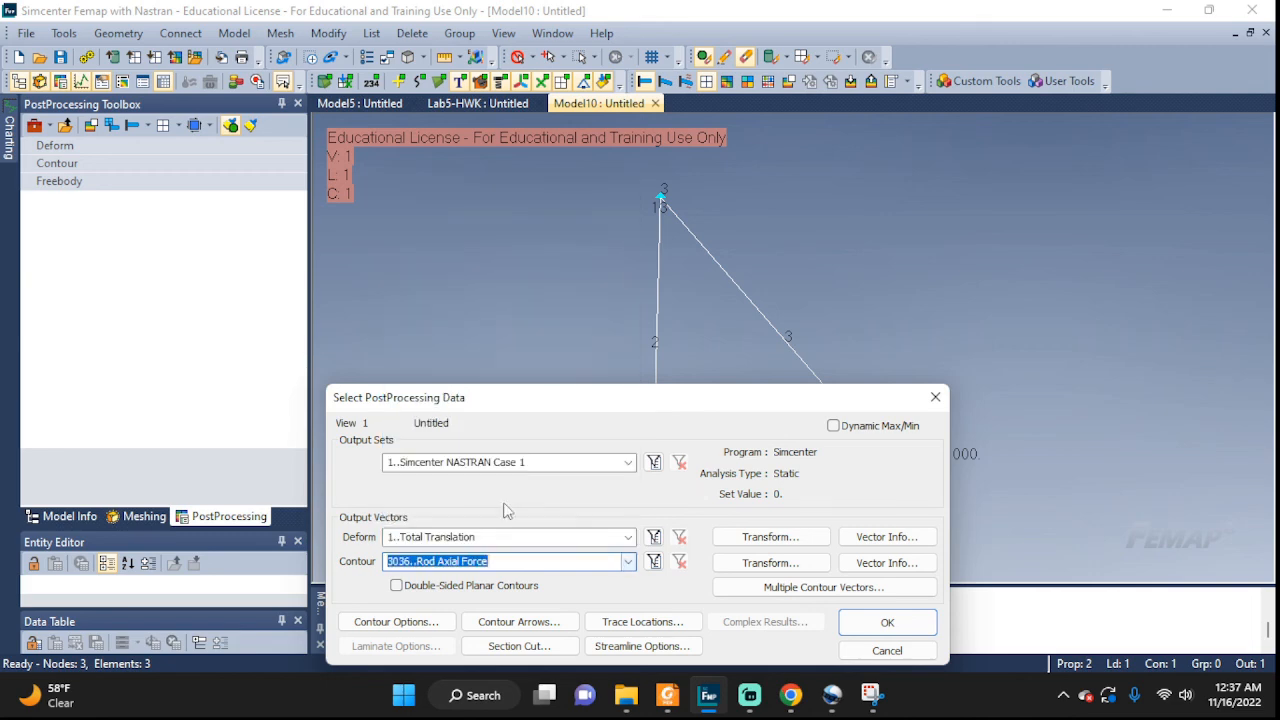
pyautogui.click(845, 624)
pyautogui.click(674, 646)
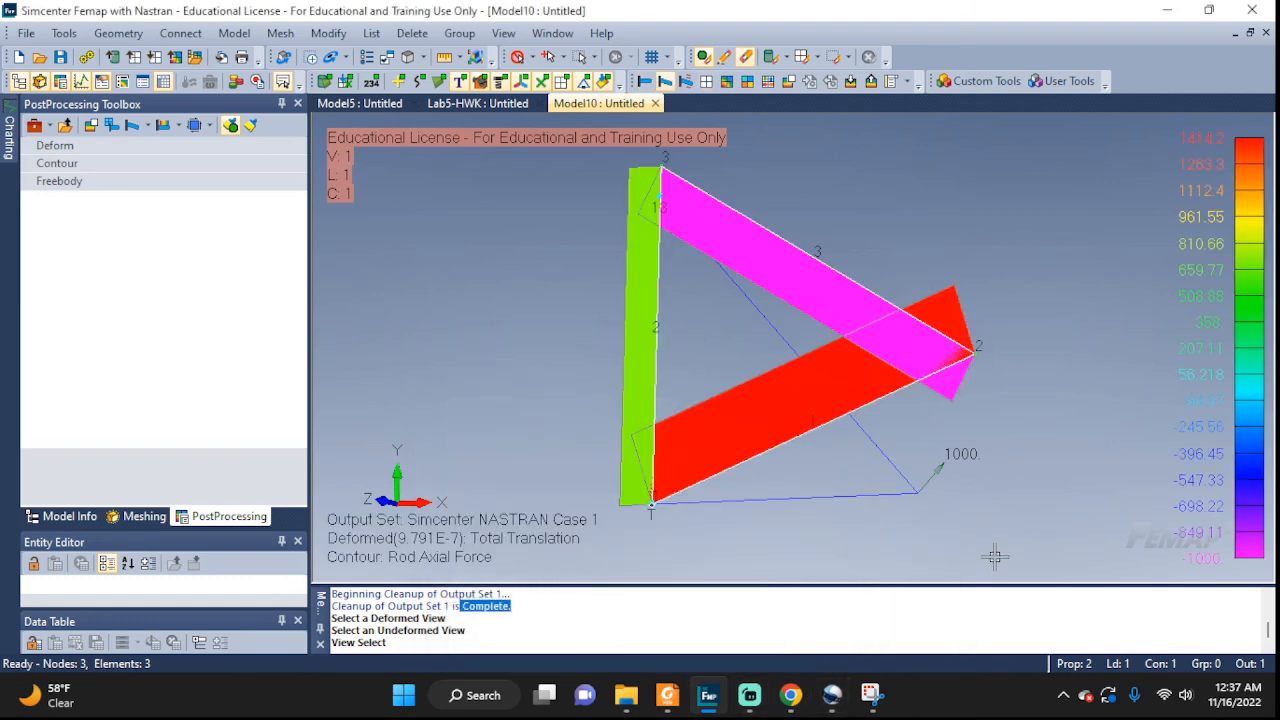
# Set the beam diagram's label mode to 2..Labels at Peaks so the rod axial forces are labelled on the truss.
pyautogui.moveTo(1010, 412); pyautogui.dragTo(847, 426, button='middle')
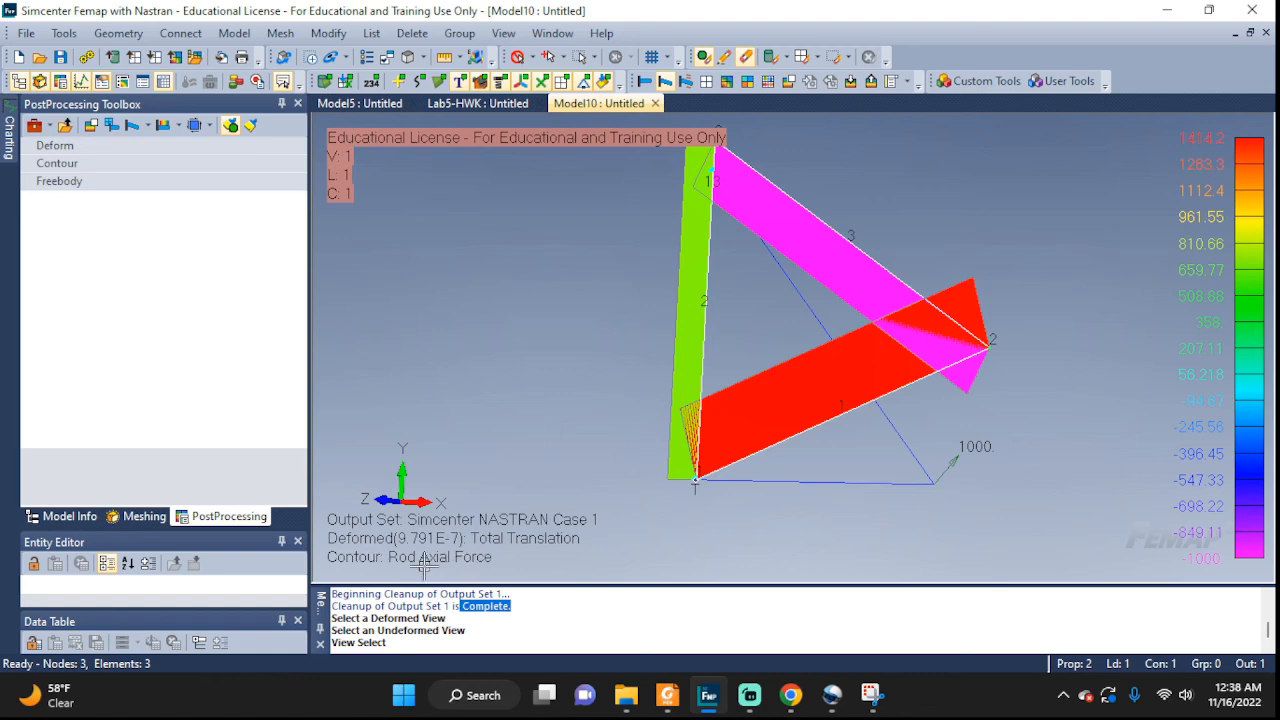
pyautogui.moveTo(1082, 423); pyautogui.dragTo(966, 491, button='middle')
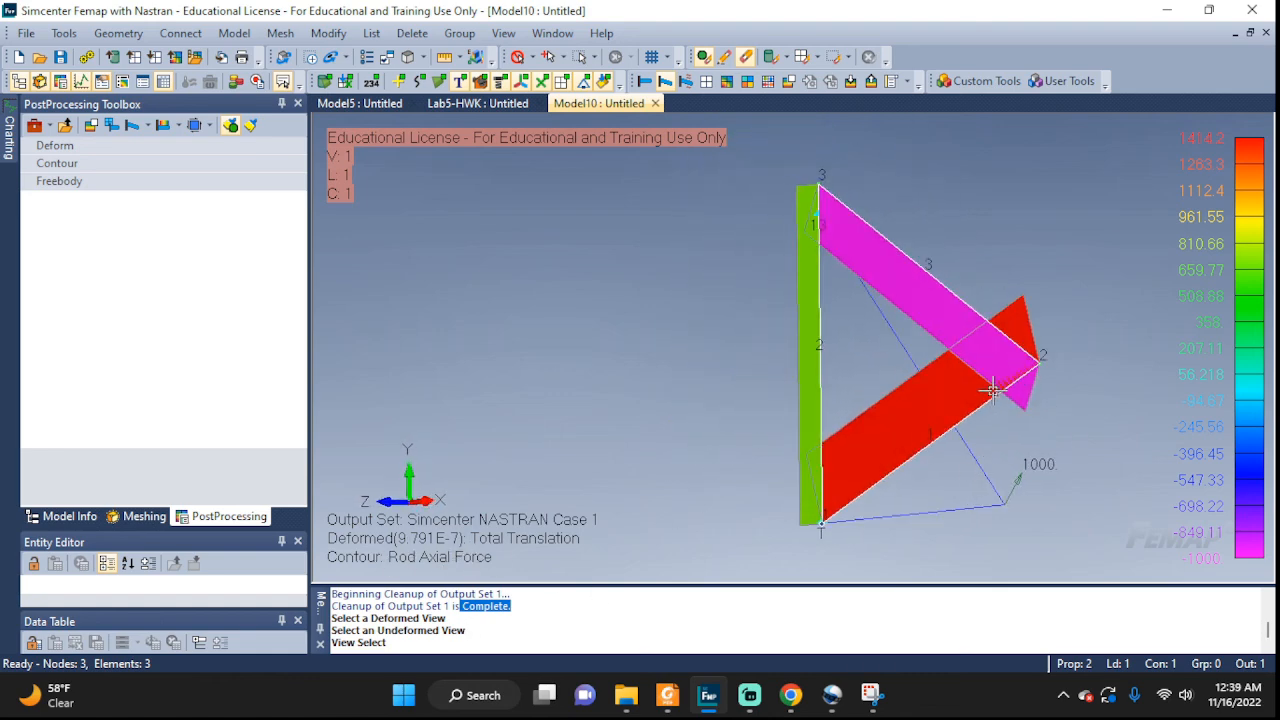
pyautogui.click(503, 33)
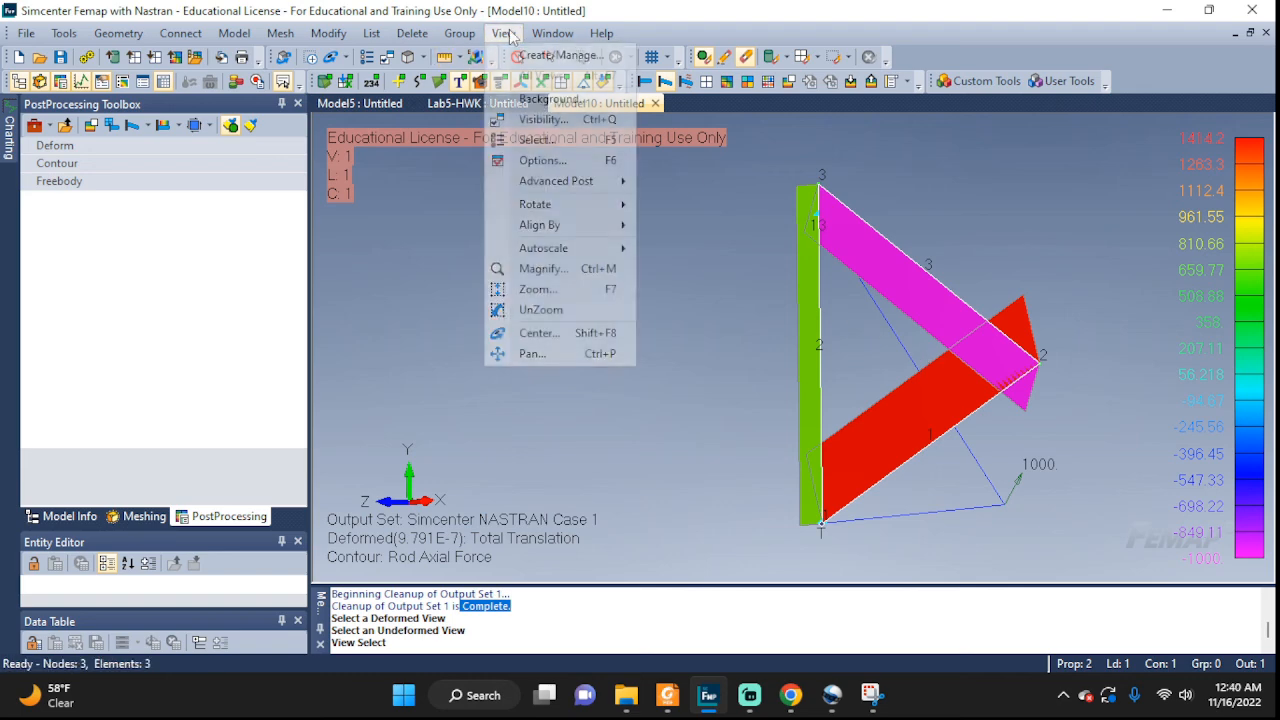
pyautogui.click(533, 162)
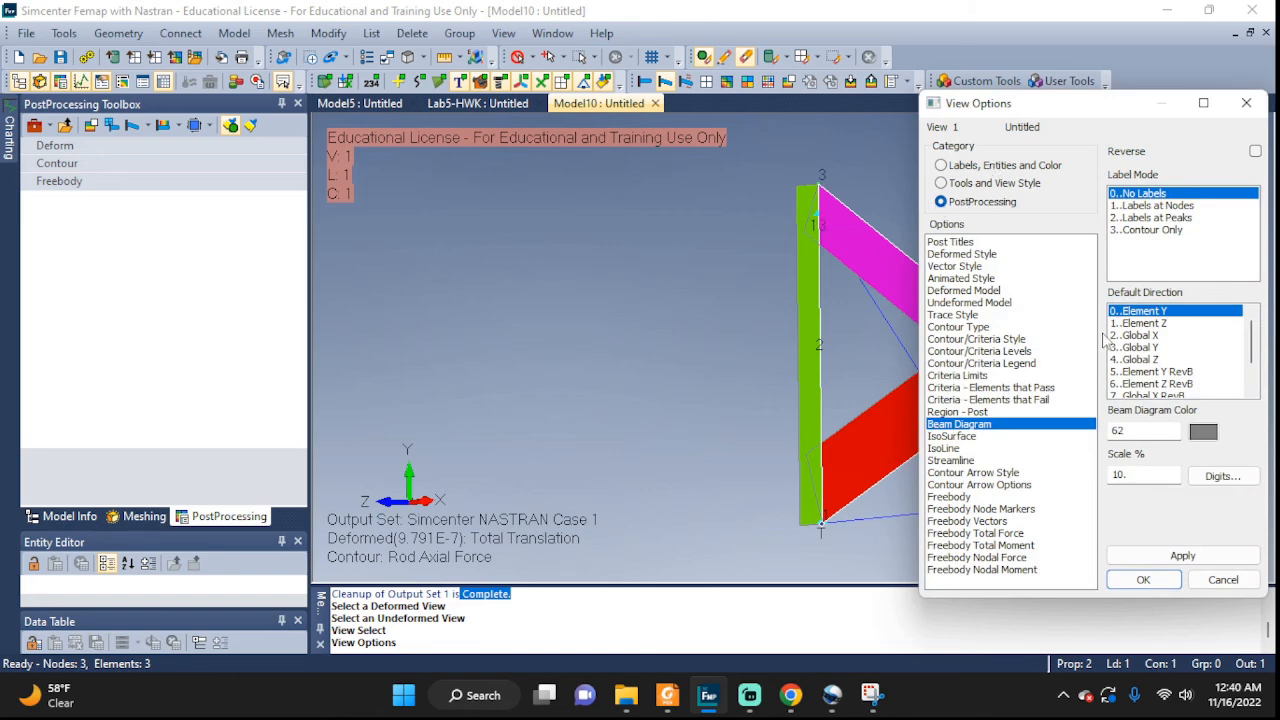
pyautogui.click(1165, 218)
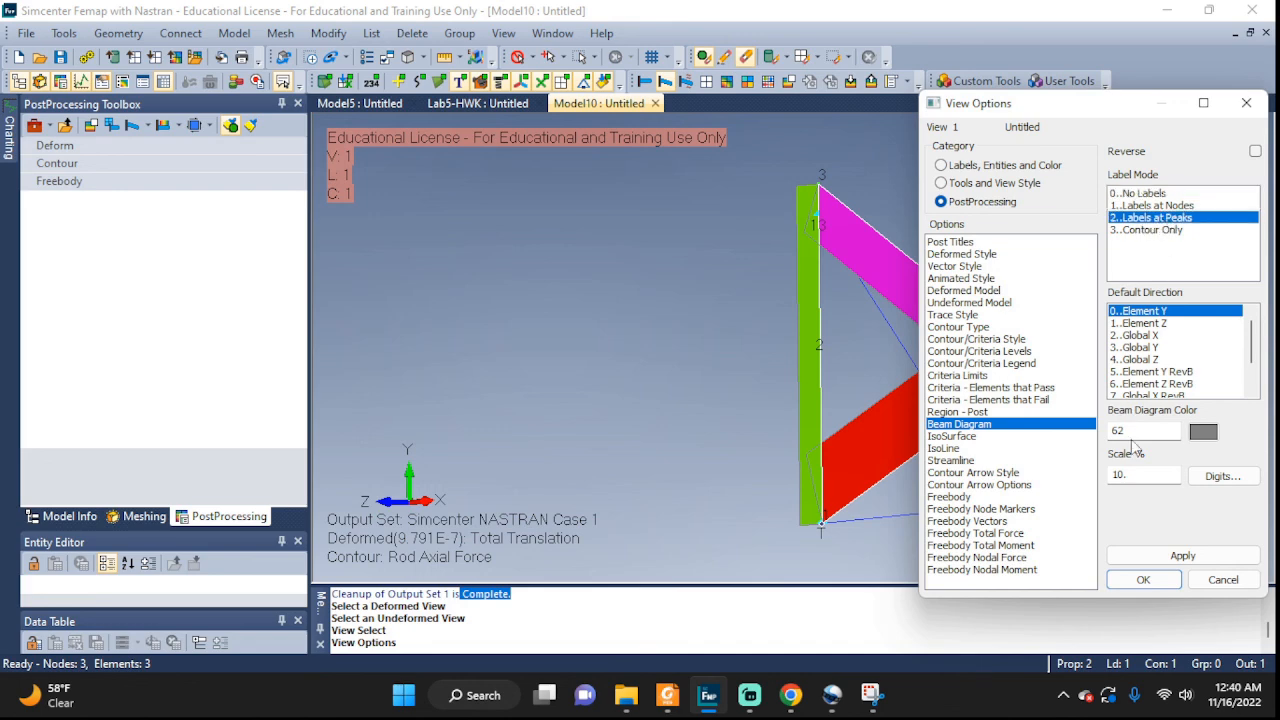
pyautogui.click(1183, 555)
pyautogui.click(1143, 580)
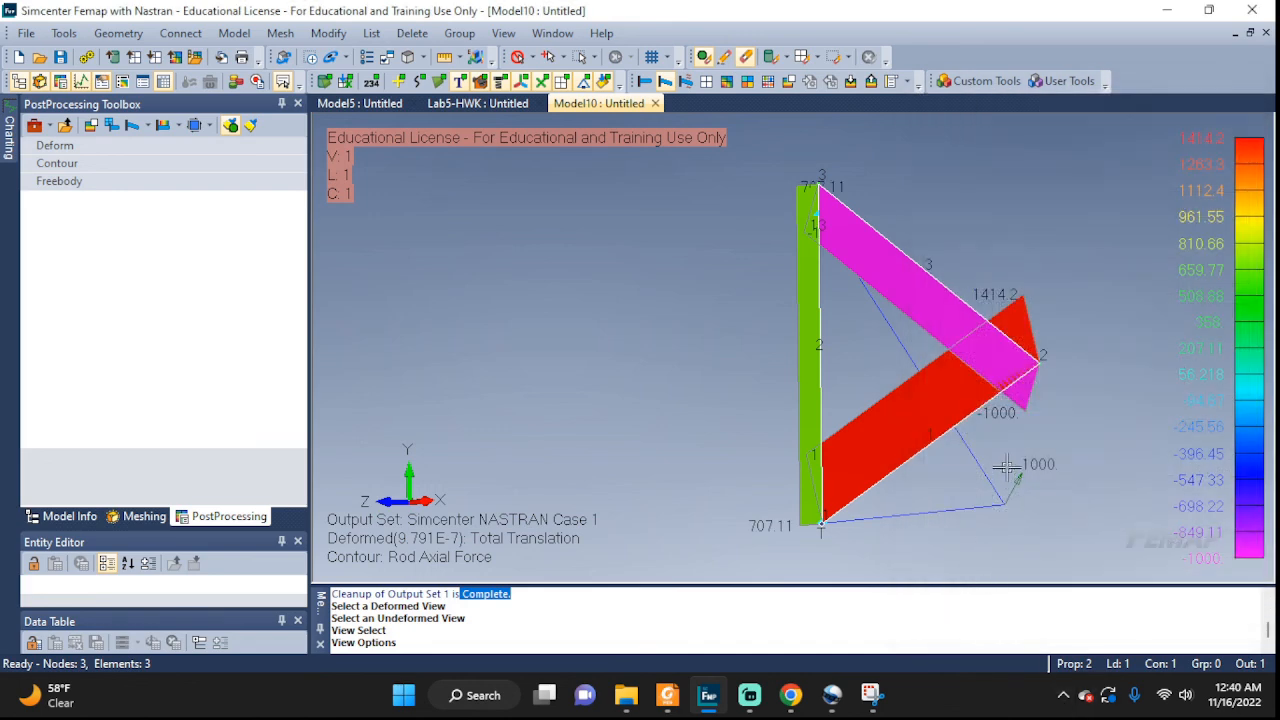
# Set the beam diagram's default direction to 1..Element Z and apply it to the truss.
pyautogui.moveTo(1077, 401); pyautogui.dragTo(970, 390, button='middle')
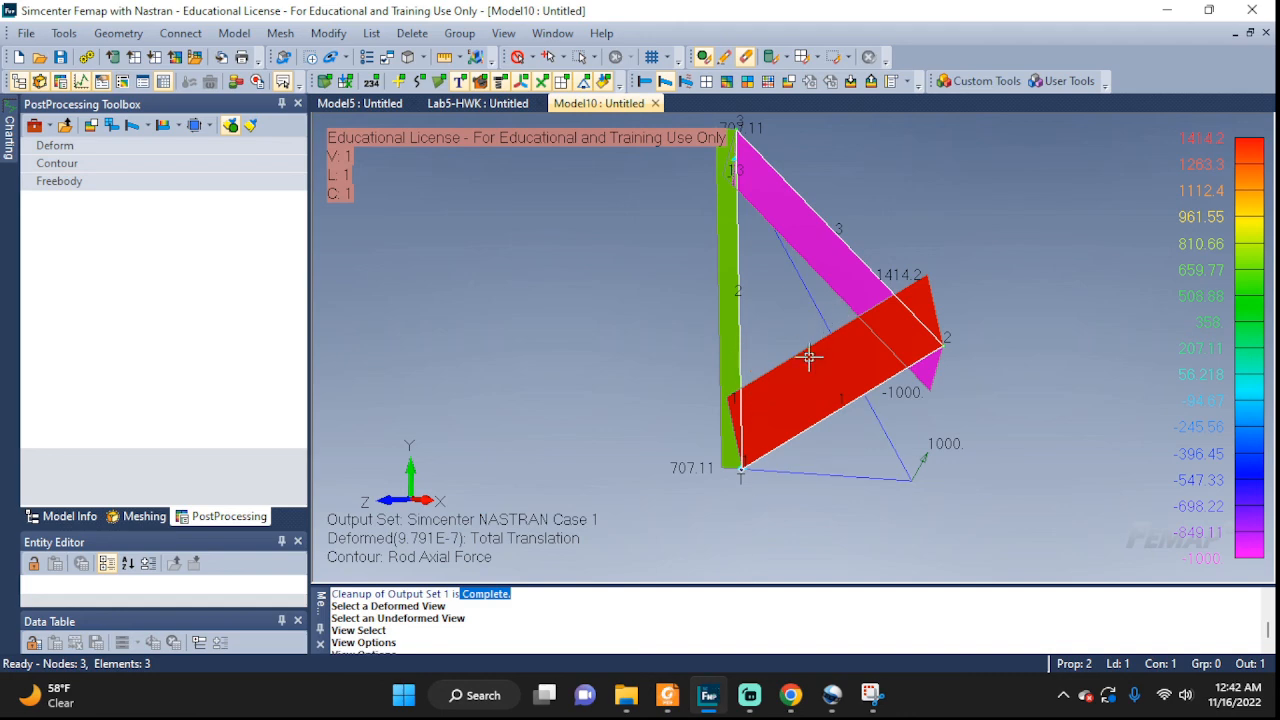
pyautogui.moveTo(921, 308); pyautogui.dragTo(903, 350, button='middle')
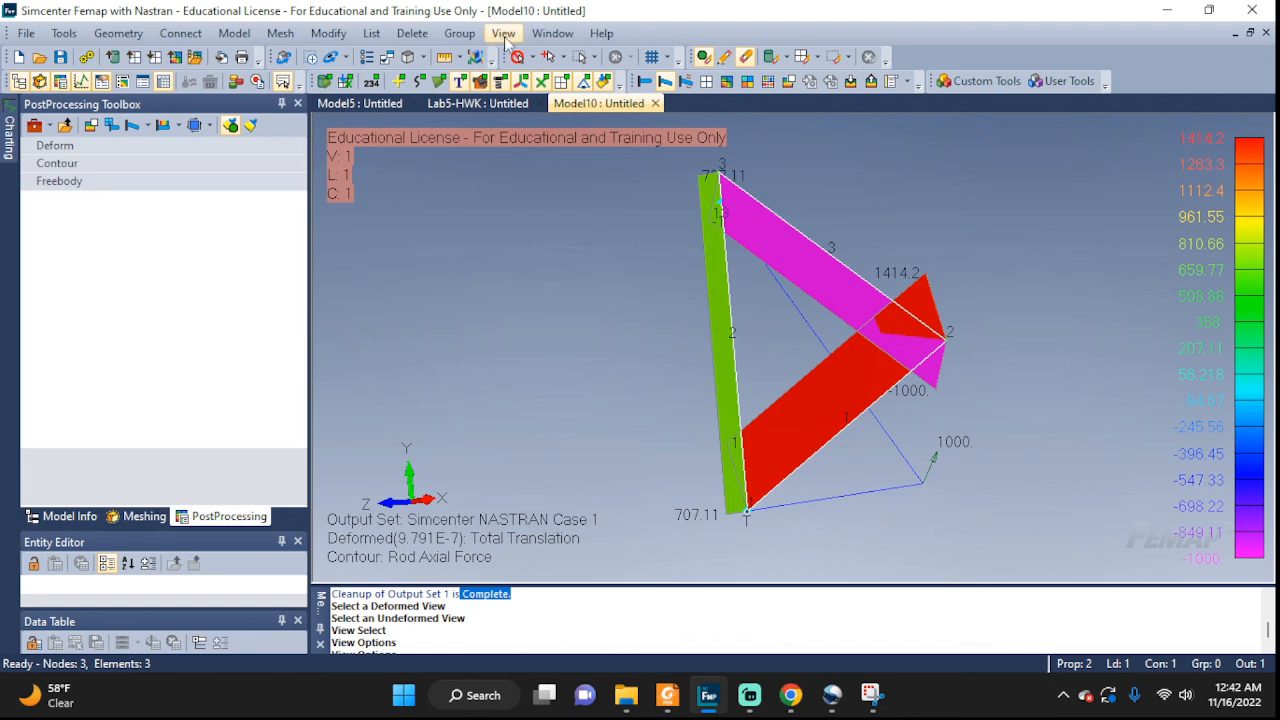
pyautogui.click(503, 33)
pyautogui.click(528, 160)
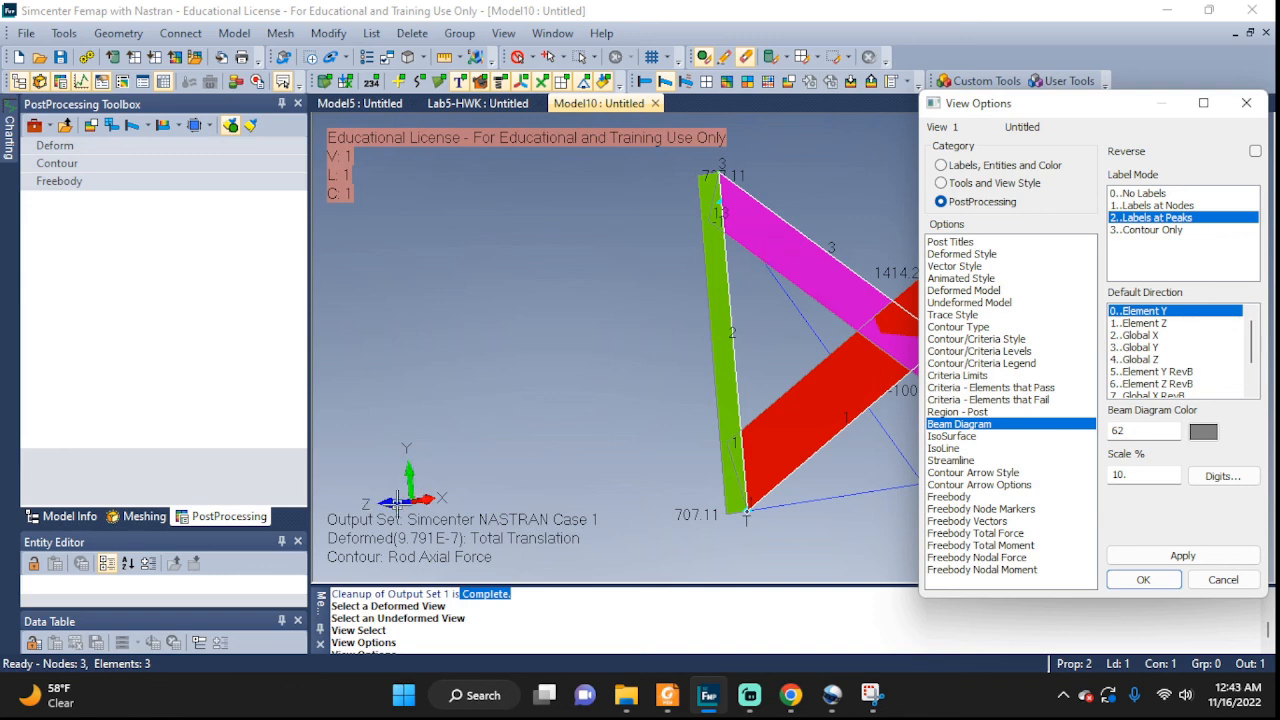
pyautogui.click(1156, 324)
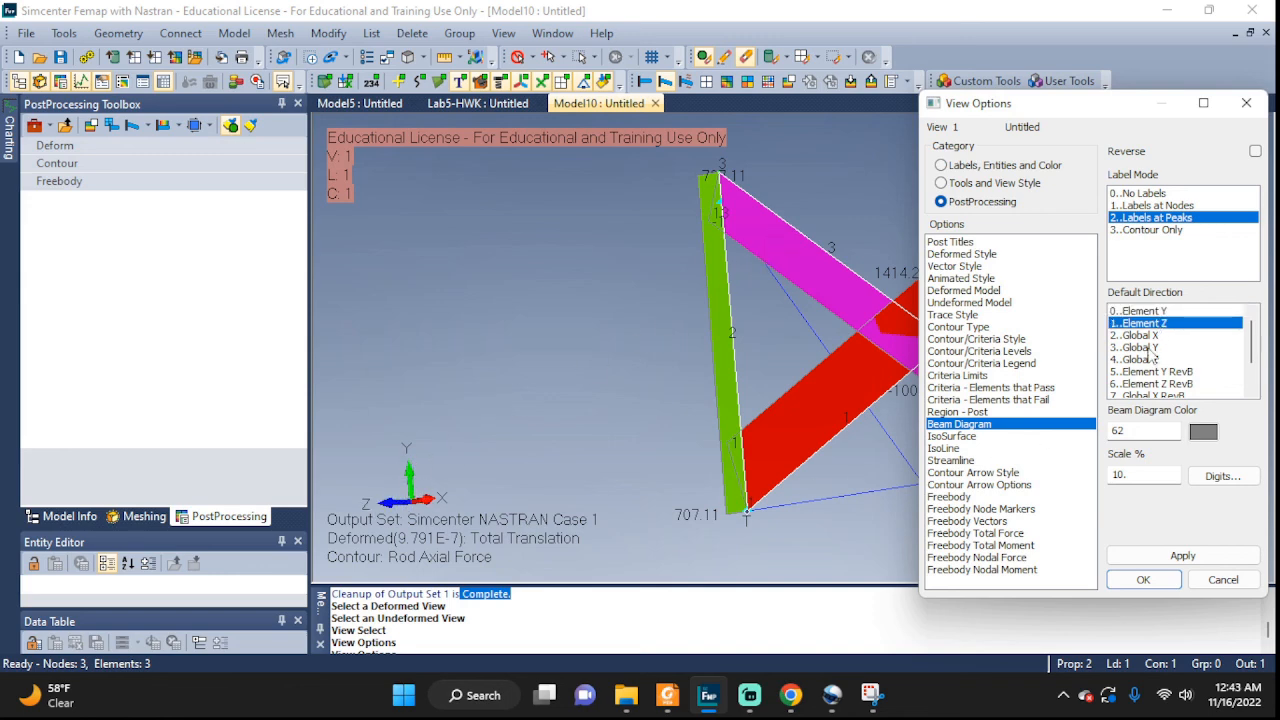
pyautogui.click(1150, 555)
pyautogui.click(1143, 580)
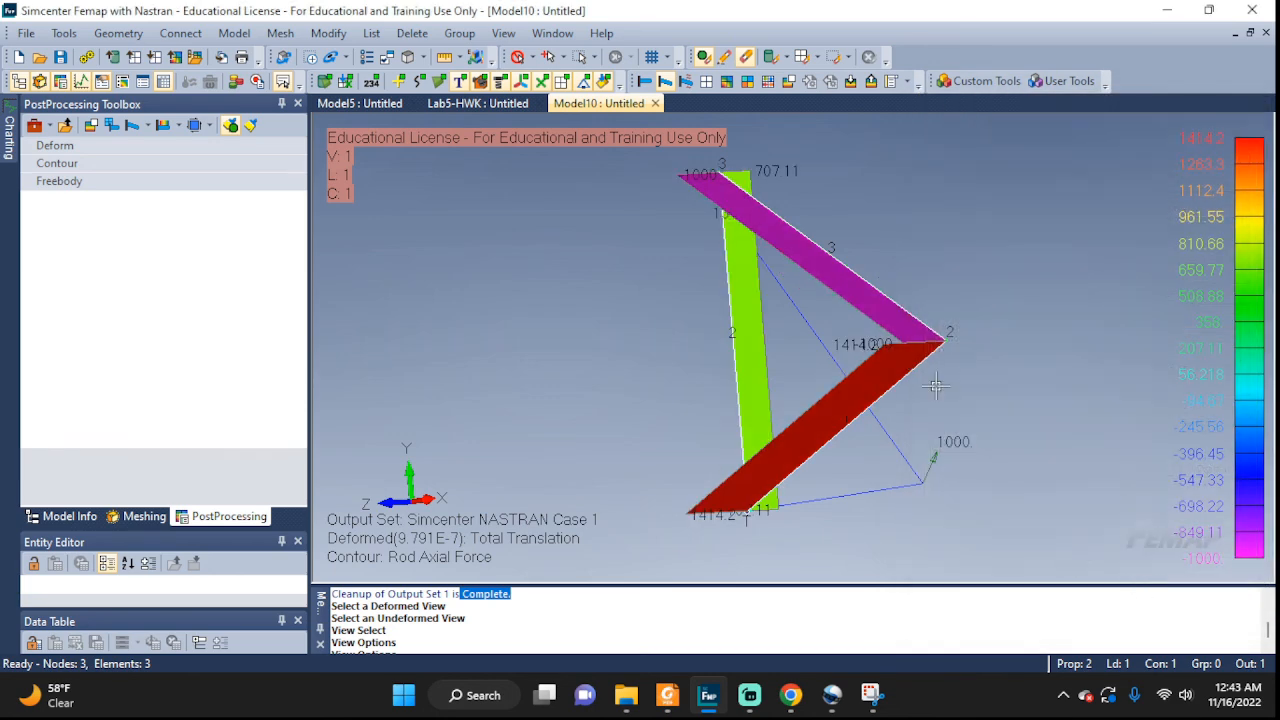
# Animate the truss's deformation and turn off the rod axial force contour.
pyautogui.moveTo(1035, 349); pyautogui.dragTo(1063, 457, button='middle')
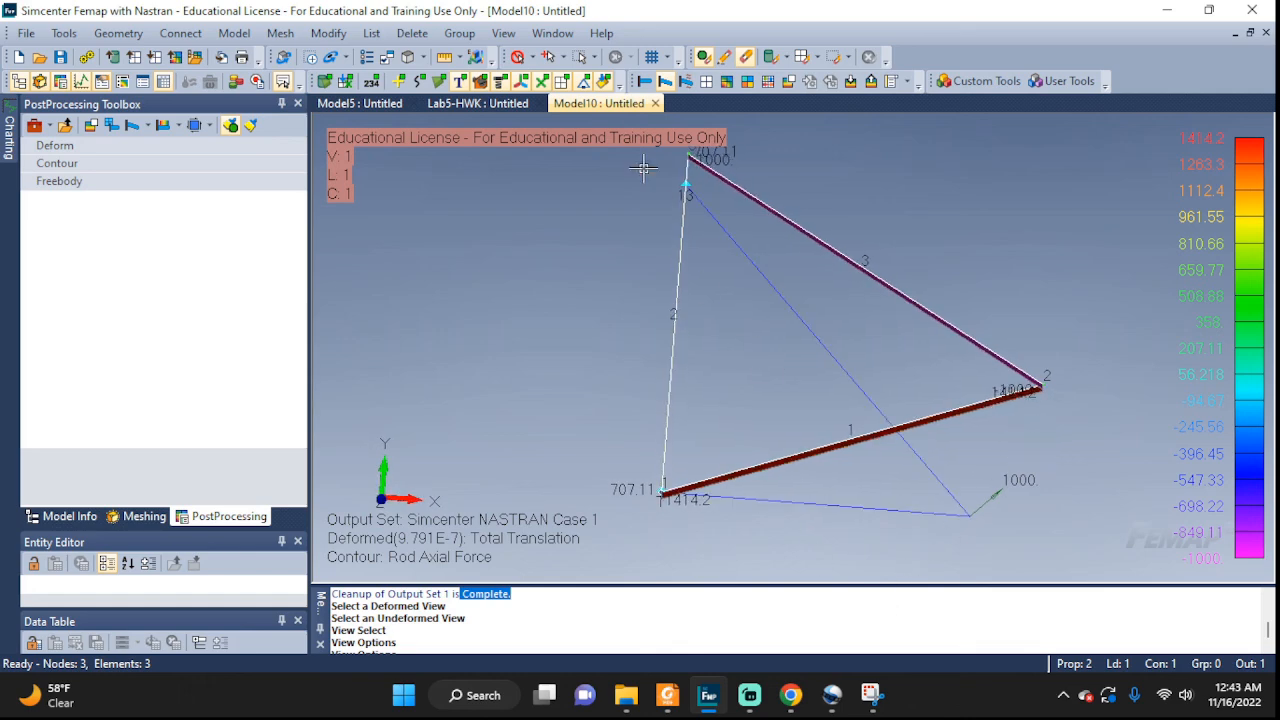
pyautogui.click(687, 82)
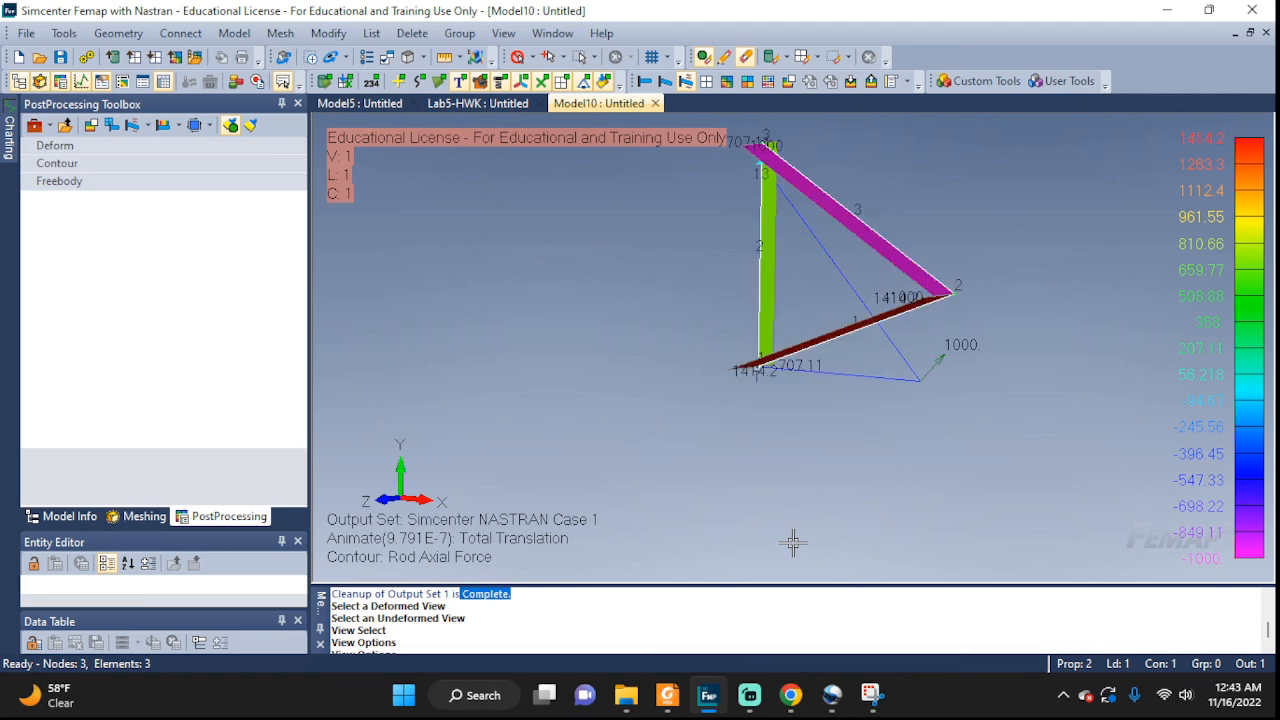
pyautogui.click(708, 85)
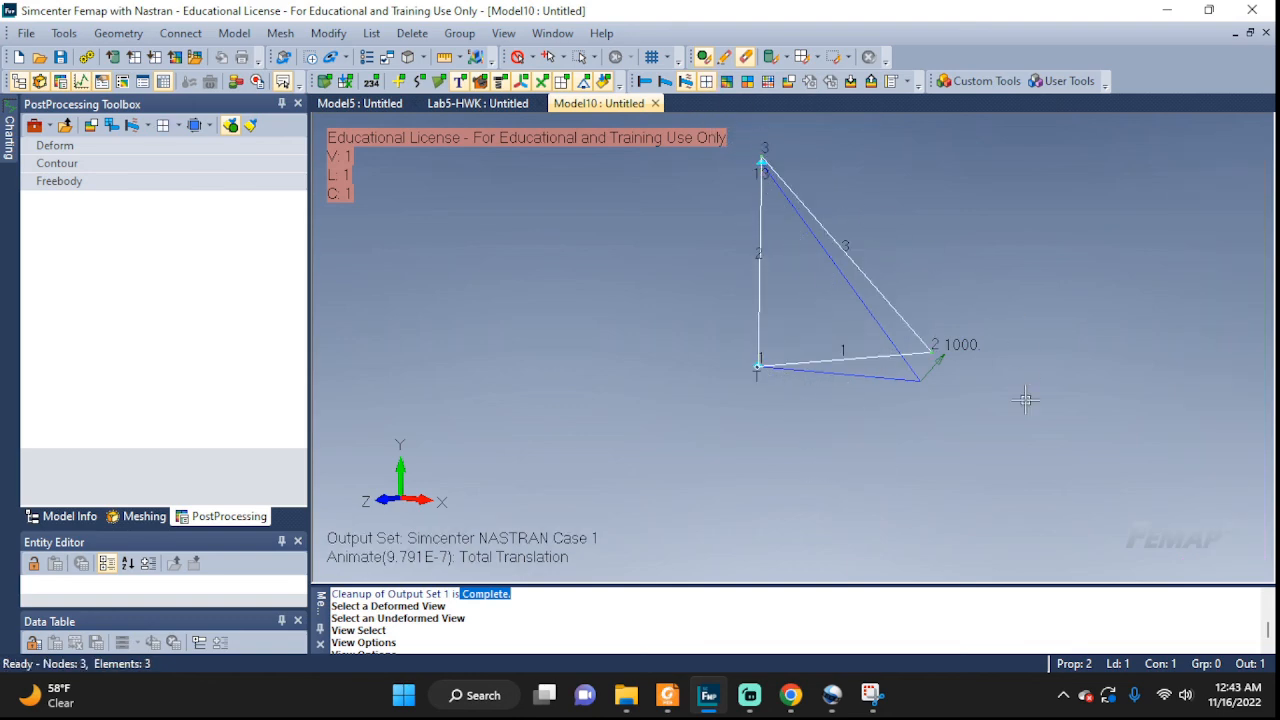
pyautogui.moveTo(874, 695)
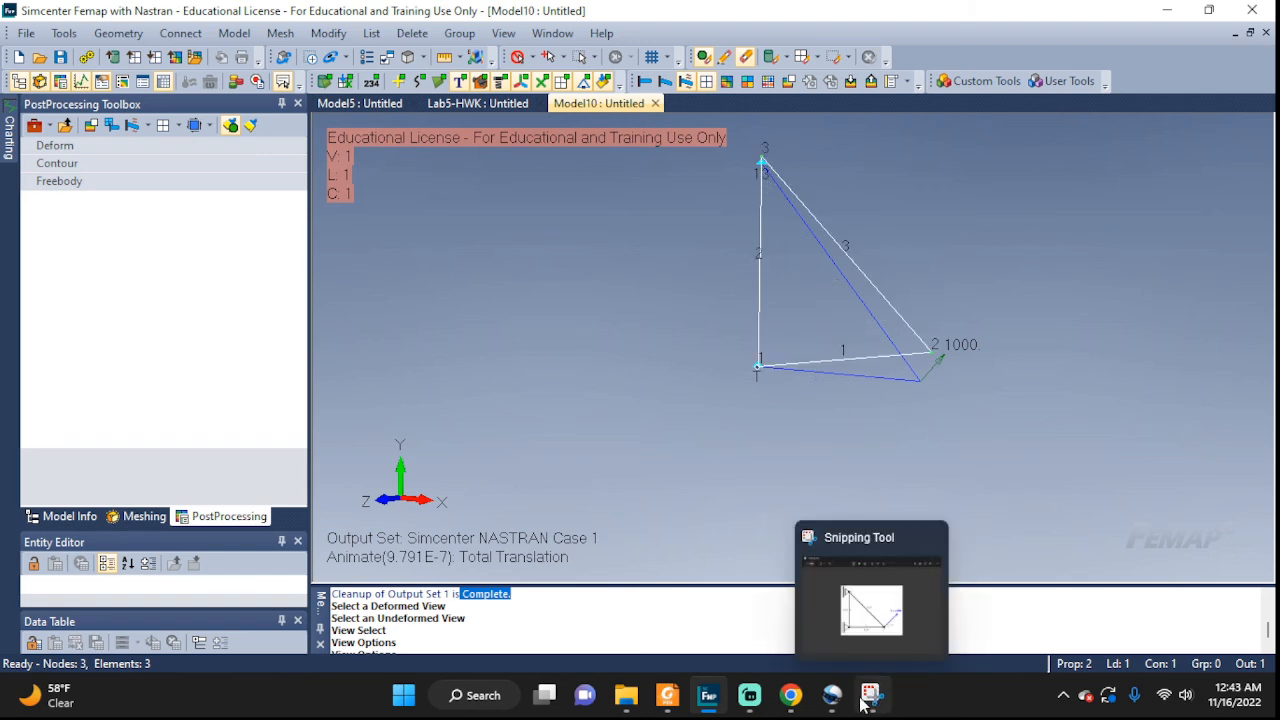